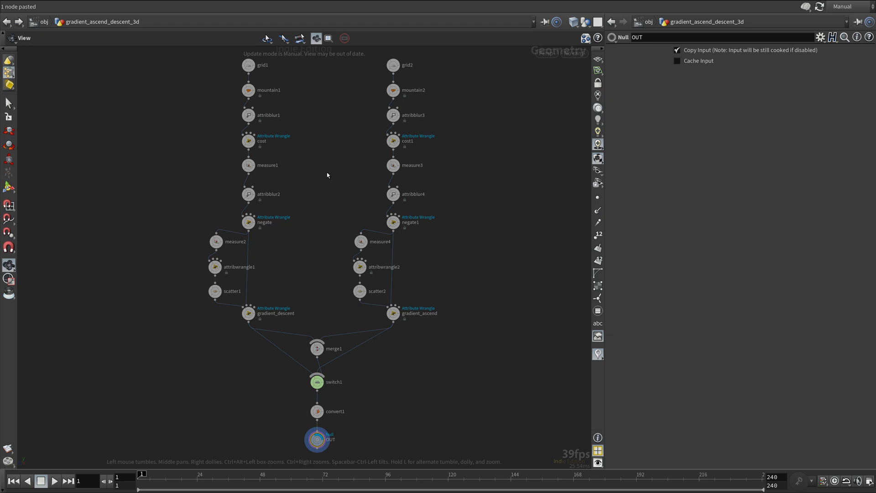
# - Pan and zoom the network editor onto grid1 and mountain1 at the top of the descent chain
pyautogui.moveTo(327, 176); pyautogui.dragTo(216, 216, button='middle')
pyautogui.scroll(3, 252, 225)
# - Replace grid1 and mountain1 with a File node loading $HIP/sapho.bgeo.sc
pyautogui.moveTo(246, 190); pyautogui.dragTo(308, 121)
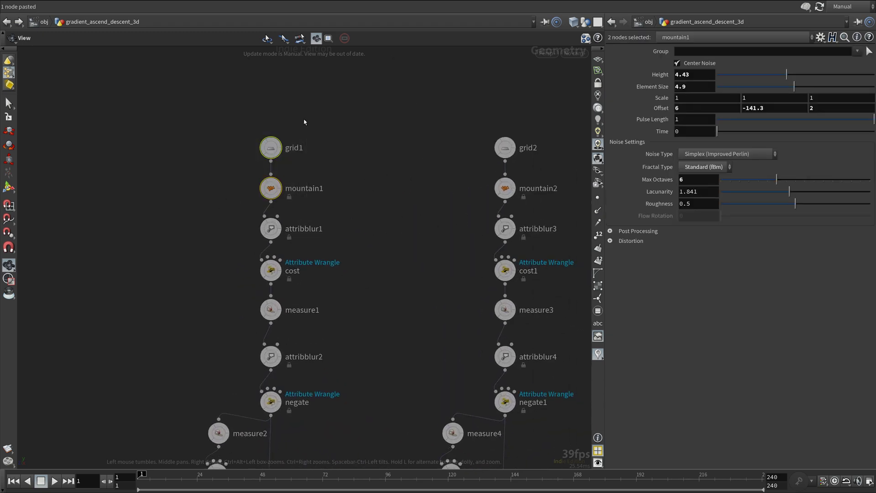
pyautogui.press('Delete')
pyautogui.hotkey('ctrl', 'v')
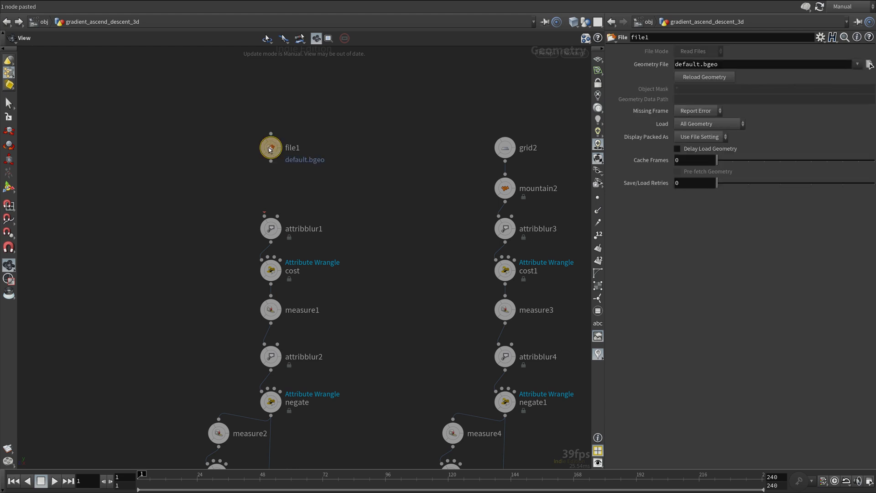
pyautogui.tripleClick(702, 64)
pyautogui.write('$HIP/sapho.bgeo.sc')
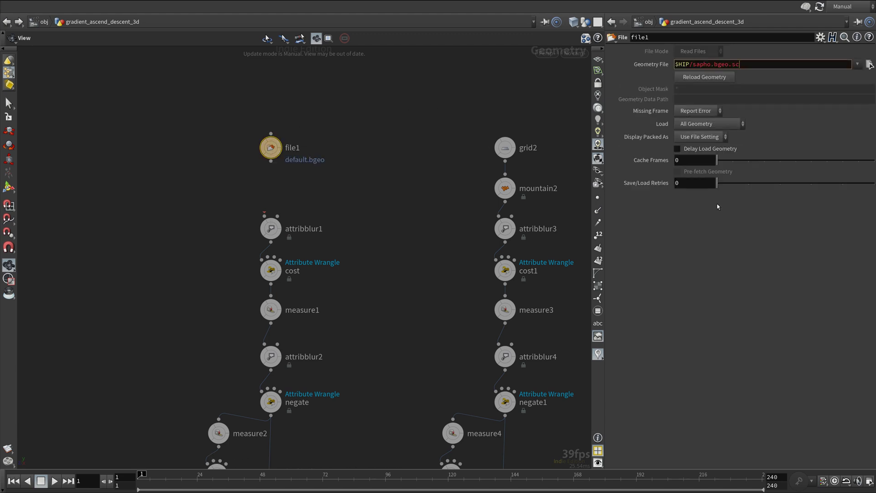
pyautogui.press('Return')
pyautogui.moveTo(275, 145); pyautogui.dragTo(276, 116)
# - Add a VDB from Polygons node under file1 with Voxel Size 0.003
pyautogui.click(306, 156)
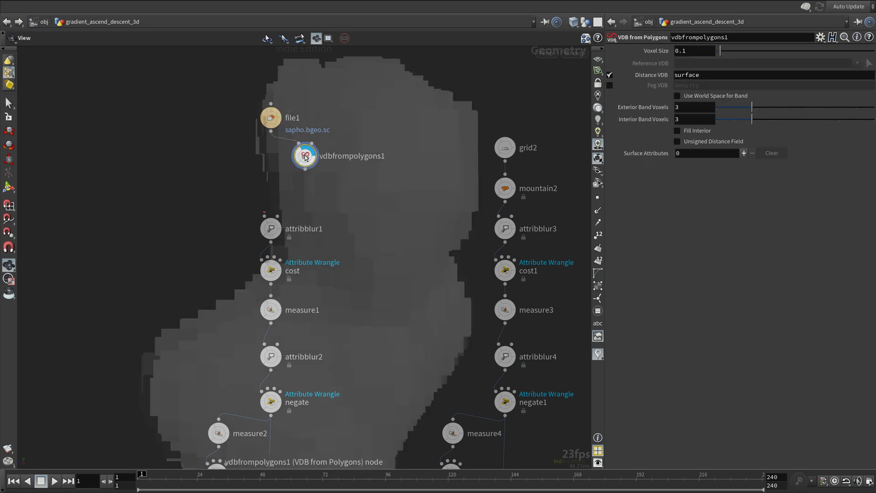
pyautogui.click(686, 54)
pyautogui.write('0')
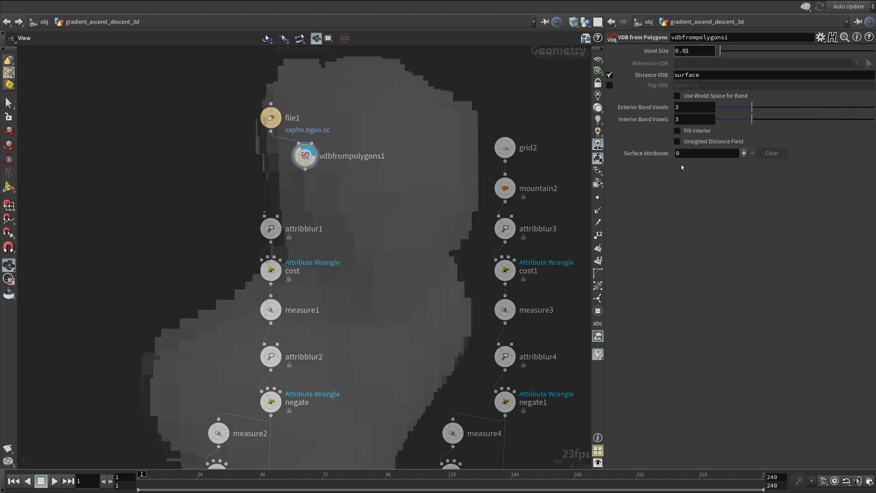
pyautogui.press('Return')
pyautogui.click(695, 54)
pyautogui.press('BackSpace')
pyautogui.write('03')
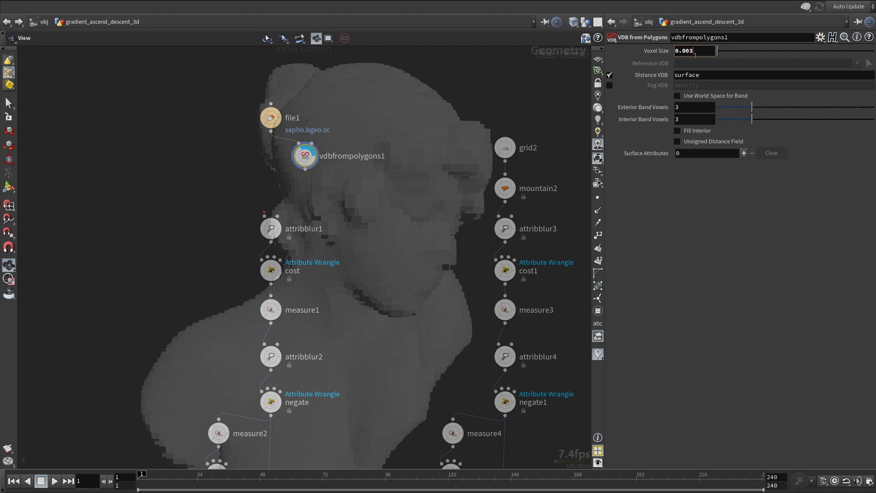
pyautogui.press('Return')
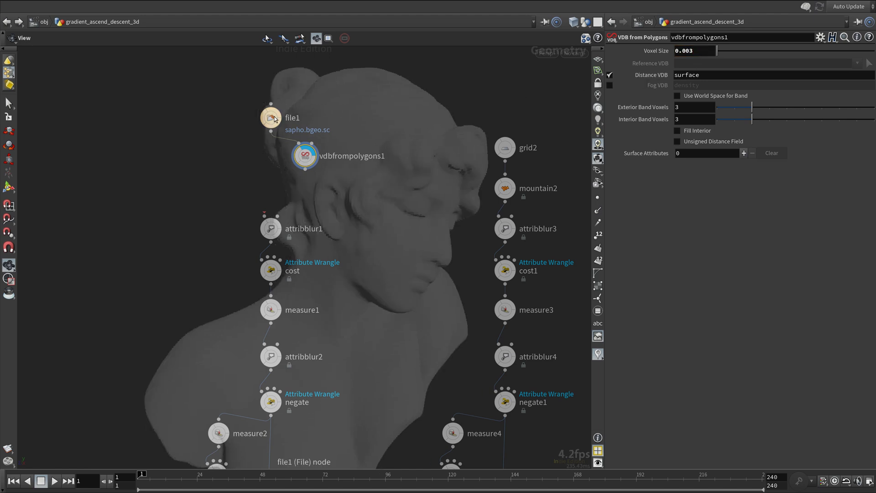
pyautogui.click(271, 117)
pyautogui.click(305, 156)
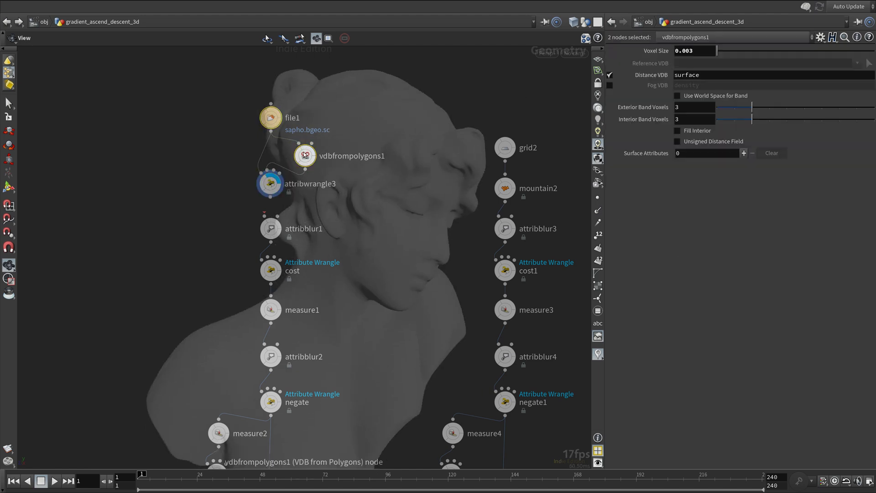
pyautogui.click(270, 184)
pyautogui.click(641, 131)
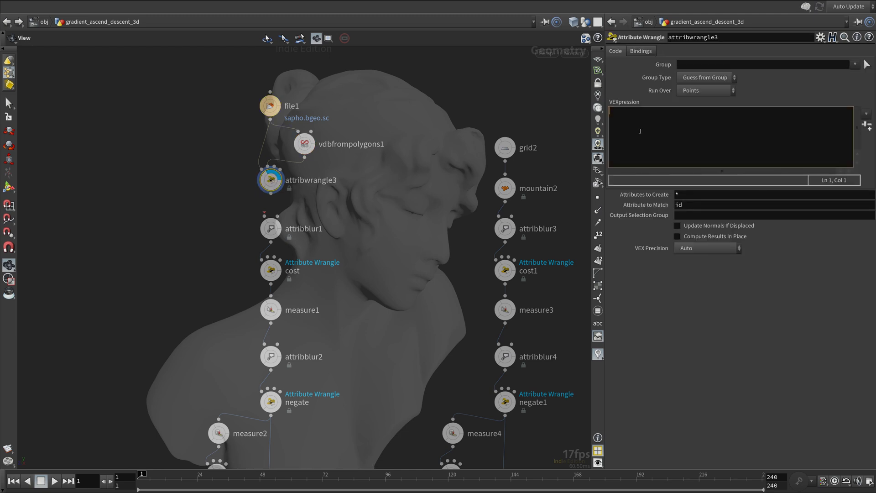
pyautogui.write('@cost = volumesample ( 1, 0, @P );')
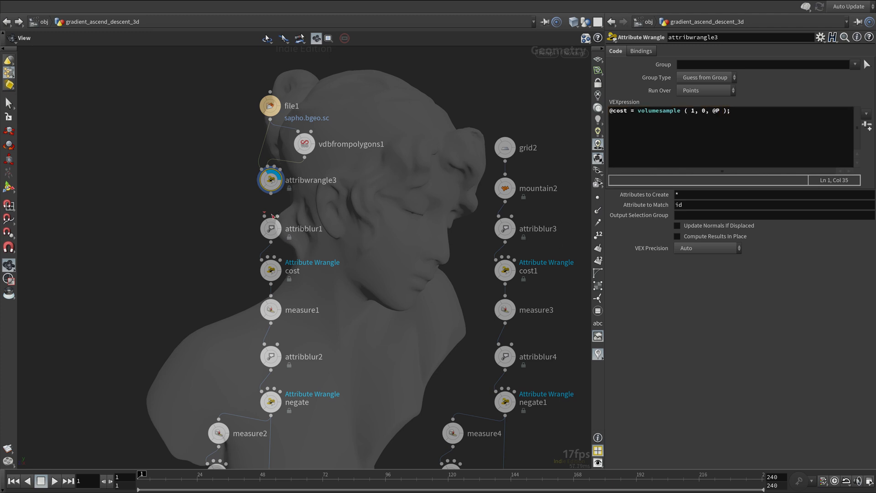
# - Set attribblur1 to blur the cost attribute instead of P
pyautogui.click(269, 230)
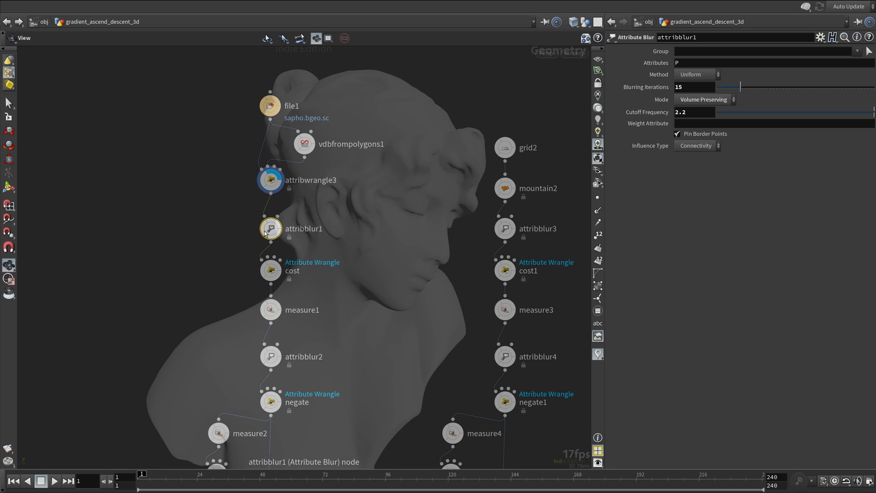
pyautogui.click(694, 67)
pyautogui.write('c')
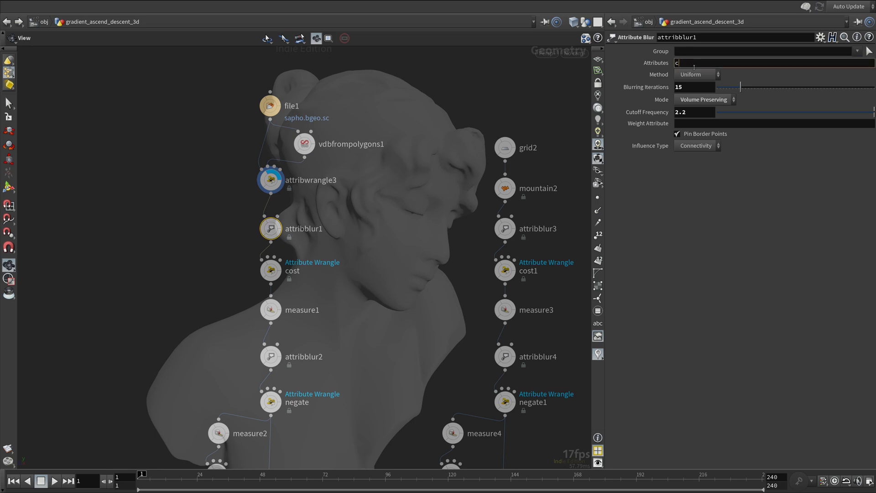
pyautogui.write('ost')
pyautogui.press('Return')
# - Delete the old cost wrangle, rename the new wrangle to cost, and display measure1
pyautogui.click(275, 274)
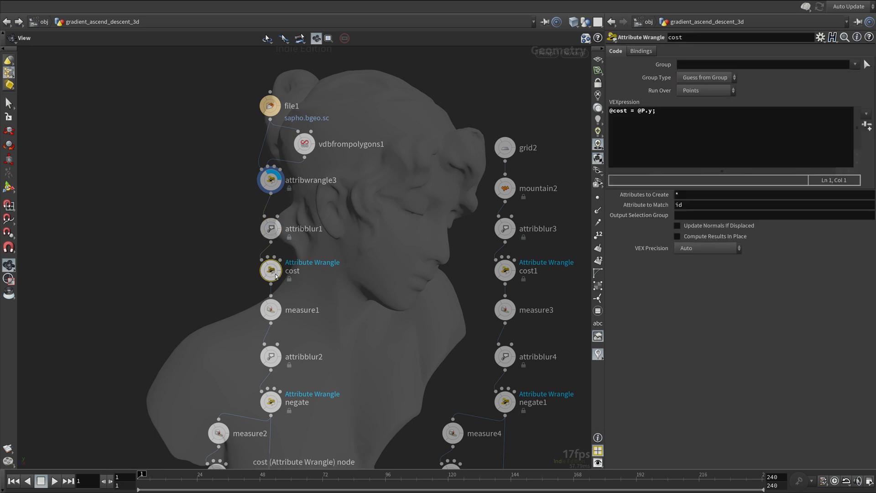
pyautogui.press('Delete')
pyautogui.doubleClick(306, 180)
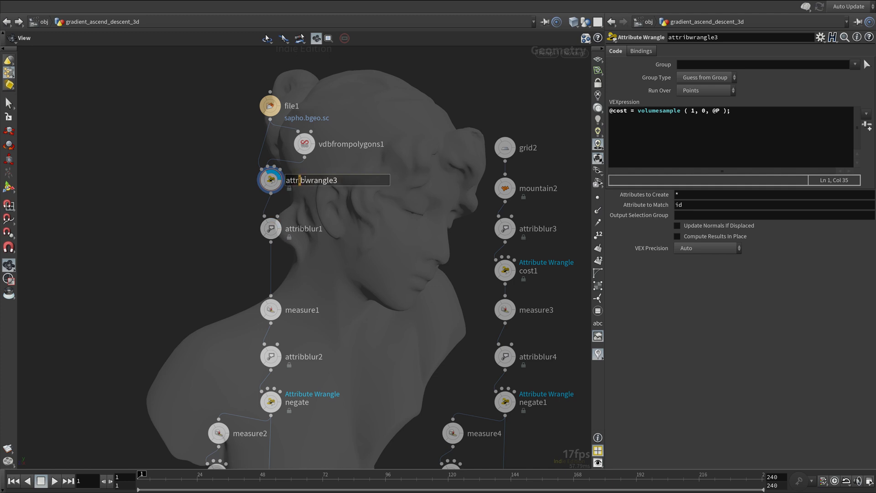
pyautogui.doubleClick(306, 180)
pyautogui.write('cost')
pyautogui.press('Return')
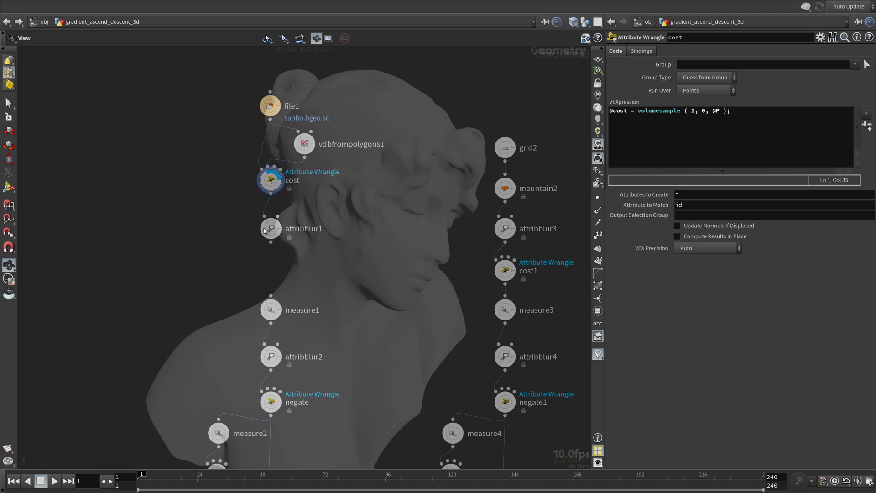
pyautogui.click(266, 230)
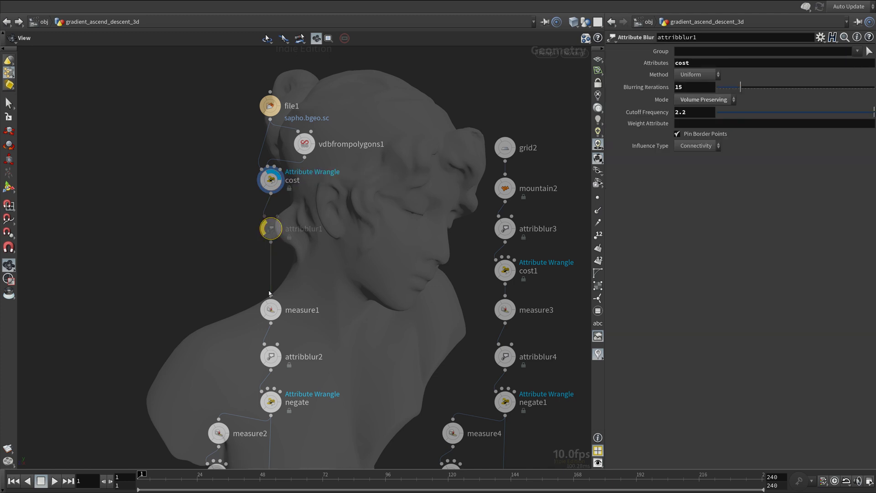
pyautogui.click(271, 309)
# - Bypass attribblur2 and briefly preview the grad vectors as Marker 1 lines on the bust
pyautogui.click(265, 360)
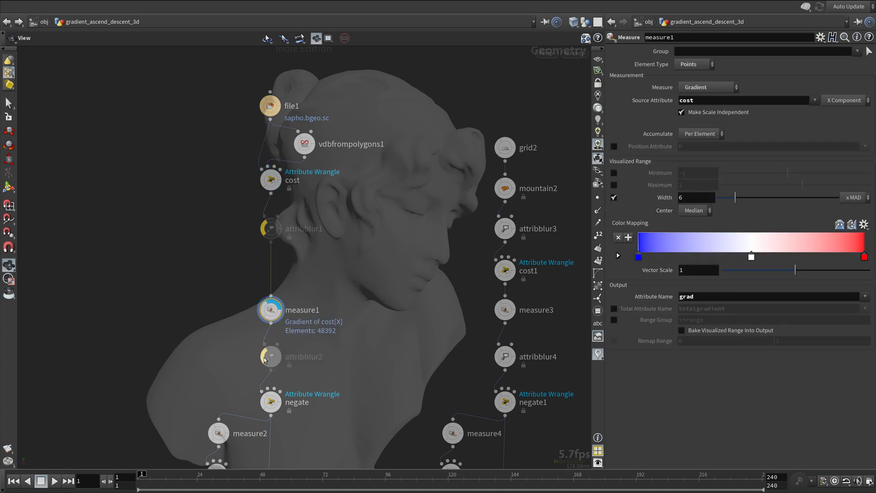
pyautogui.press('n')
pyautogui.press('d')
pyautogui.click(510, 353)
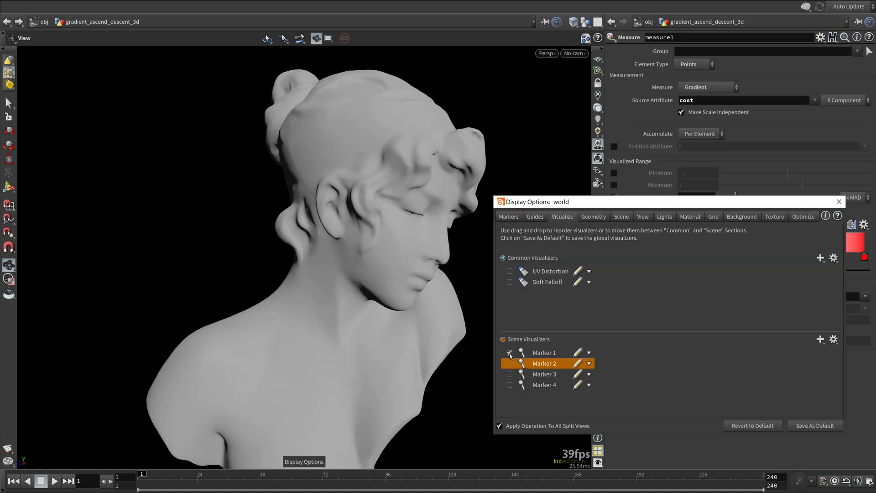
pyautogui.click(578, 353)
pyautogui.click(779, 436)
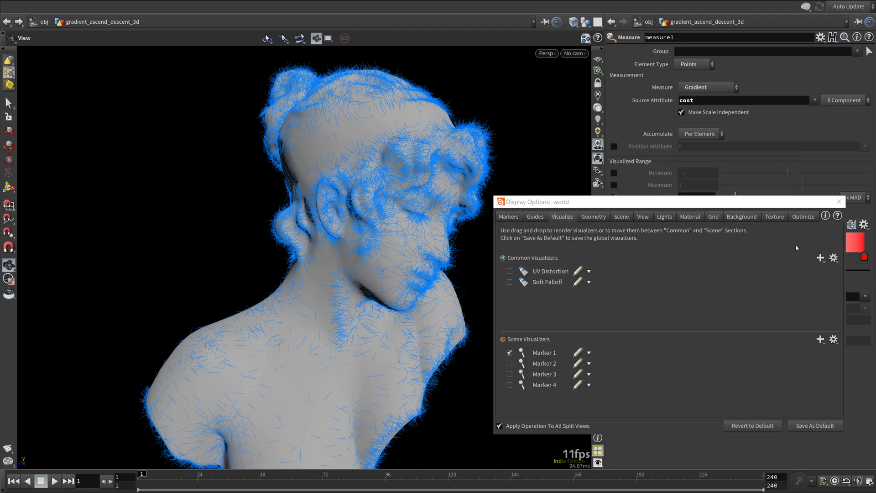
pyautogui.click(510, 355)
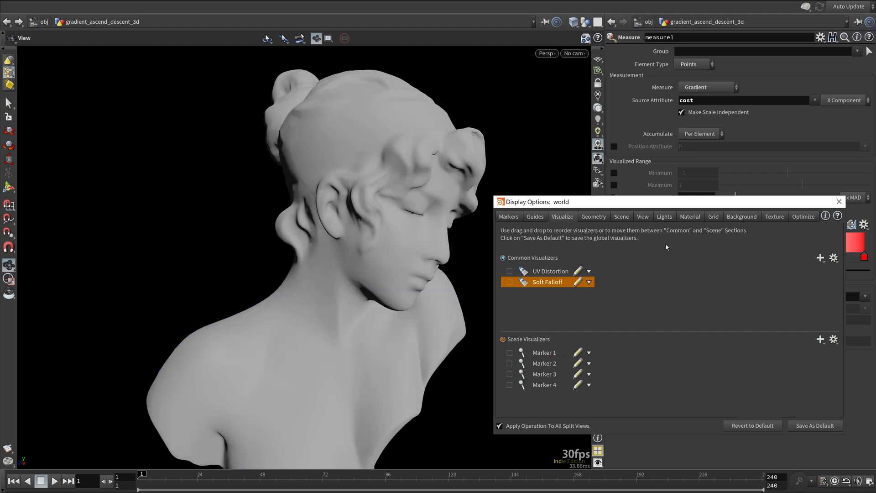
pyautogui.click(839, 202)
pyautogui.press('n')
pyautogui.click(271, 401)
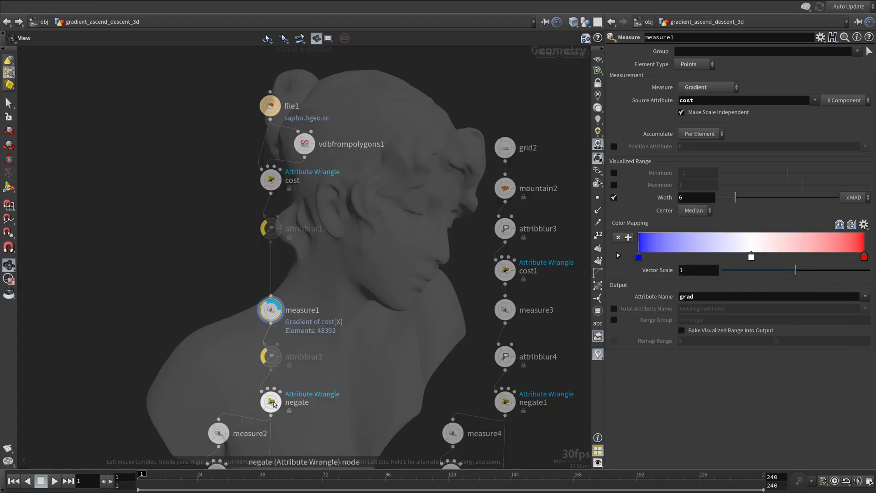
# - Inspect the scatter1 points and the gradient_descent wrangle in the lower branch
pyautogui.moveTo(311, 409); pyautogui.dragTo(242, 212, button='middle')
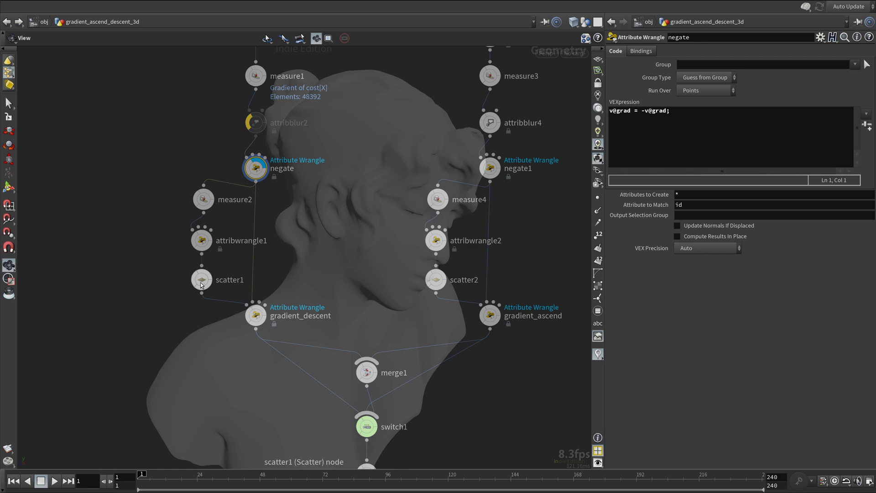
pyautogui.click(201, 284)
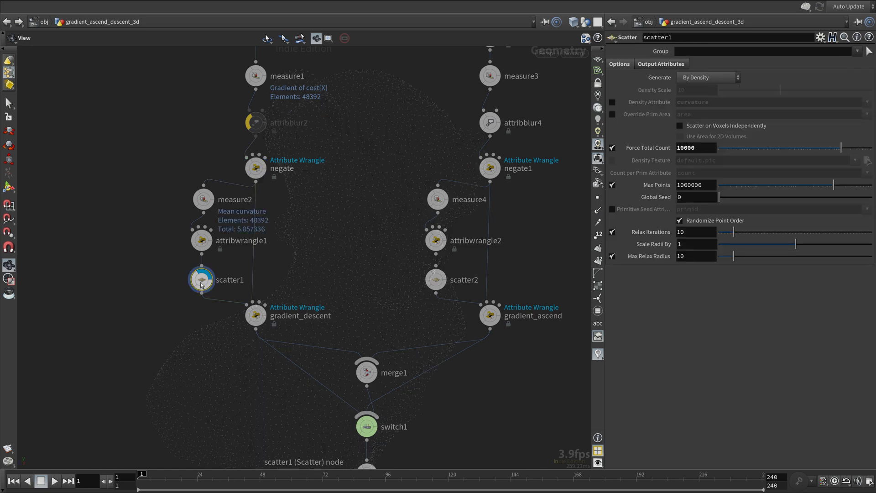
pyautogui.click(256, 316)
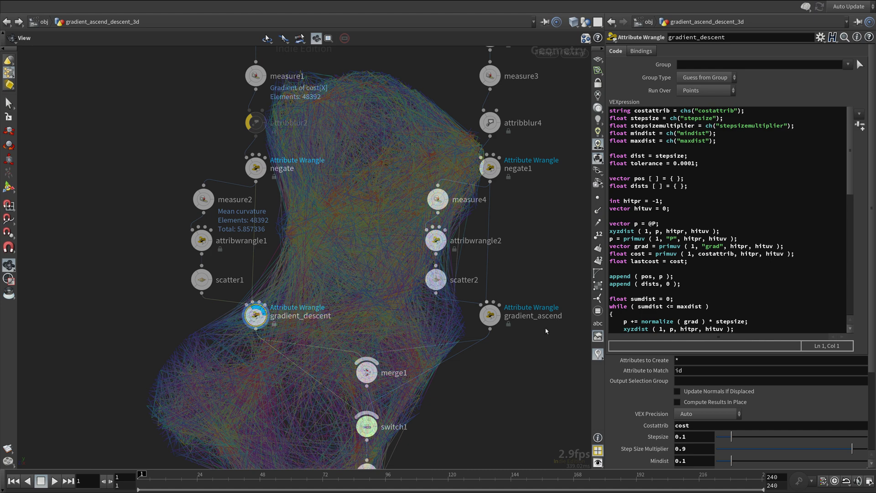
# - Set the gradient_descent wrangle's Stepsize to 0.005 and Mindist to 0.01
pyautogui.click(697, 435)
pyautogui.write('5')
pyautogui.press('Return')
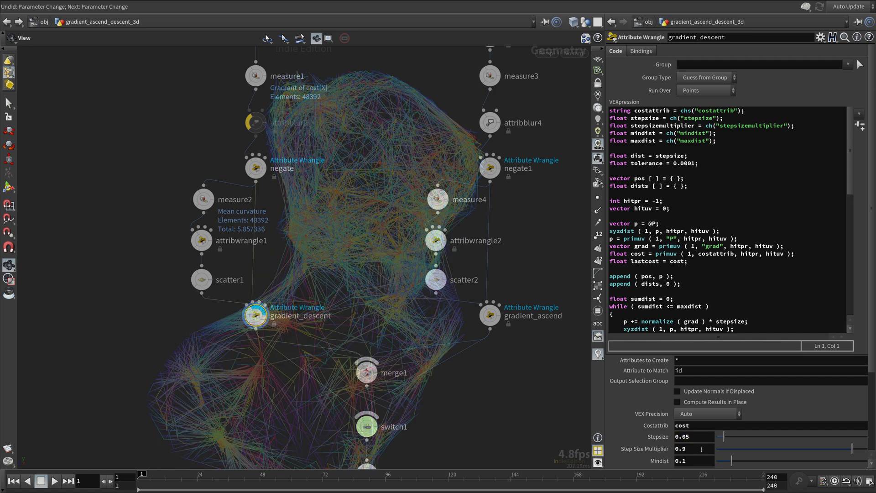
pyautogui.click(700, 461)
pyautogui.write('1')
pyautogui.press('Return')
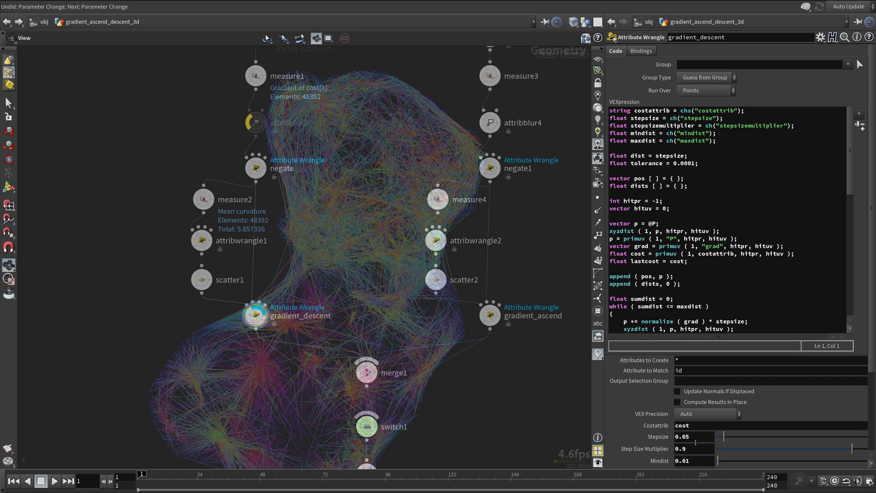
pyautogui.click(696, 438)
pyautogui.press('Return')
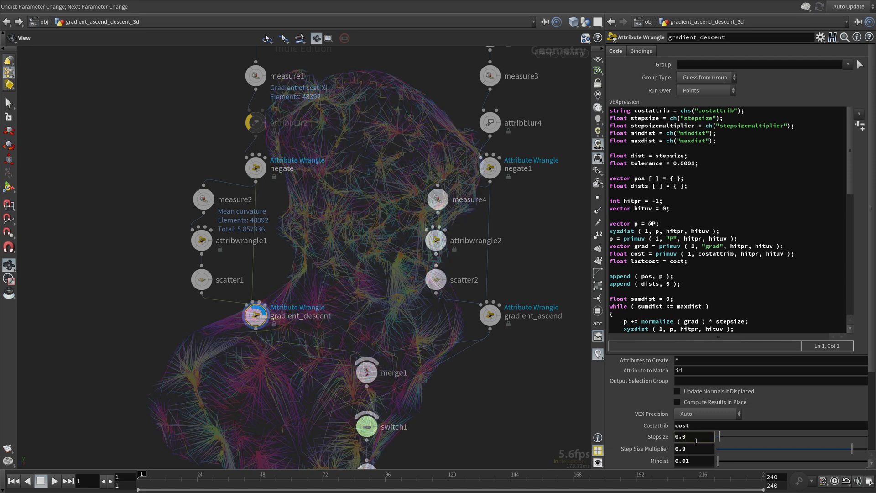
pyautogui.press('Return')
pyautogui.click(698, 438)
pyautogui.press('BackSpace')
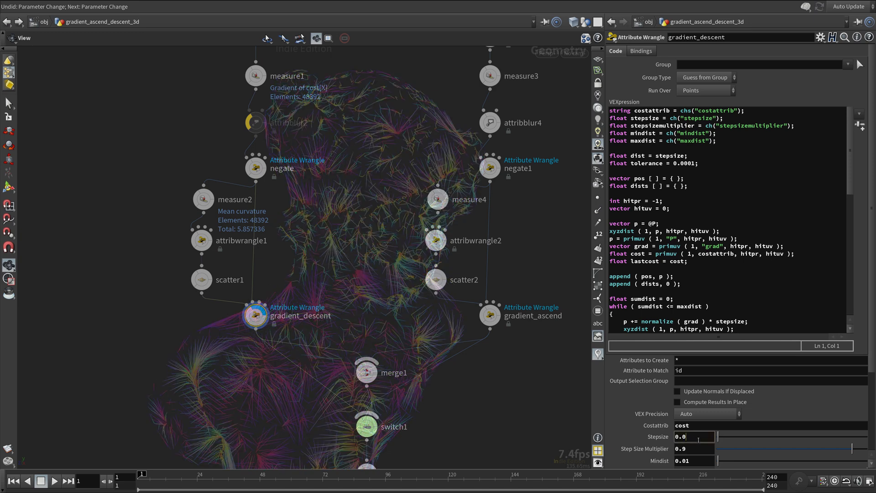
pyautogui.press('Return')
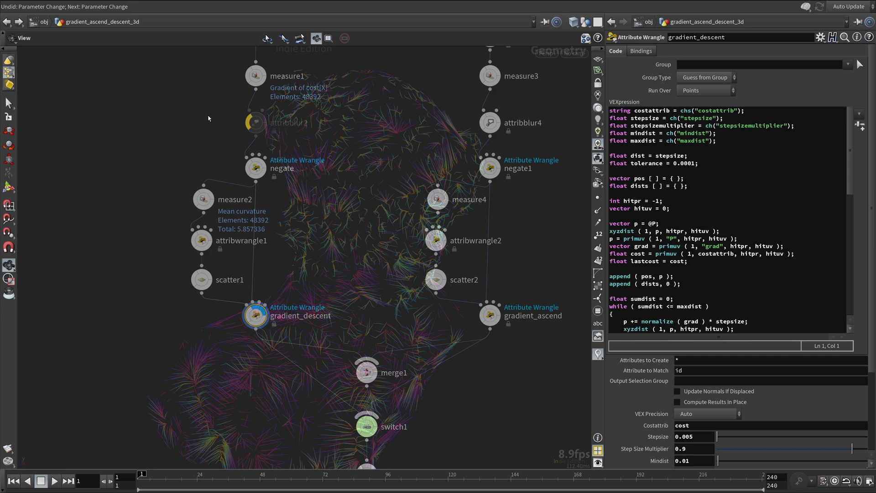
pyautogui.moveTo(208, 119); pyautogui.dragTo(202, 237, button='middle')
# - Append * ch("scale") to the cost expression and set the new Scale parameter to 100
pyautogui.click(250, 65)
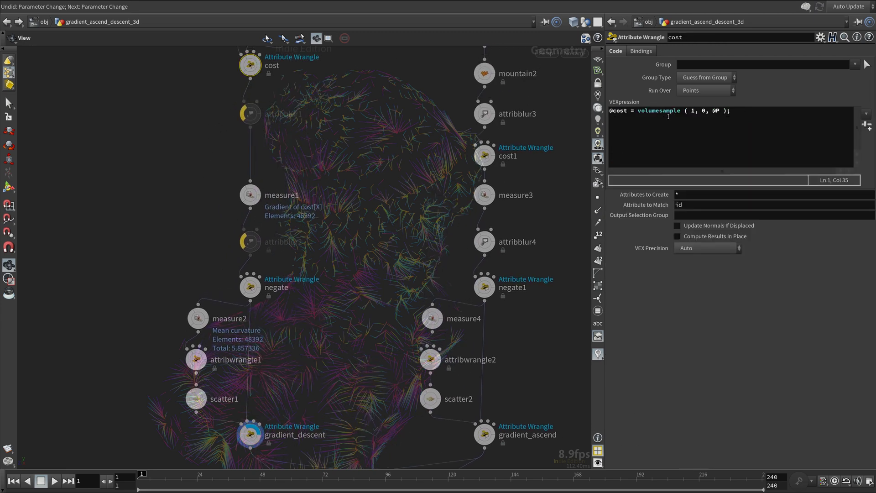
pyautogui.click(728, 113)
pyautogui.write('*')
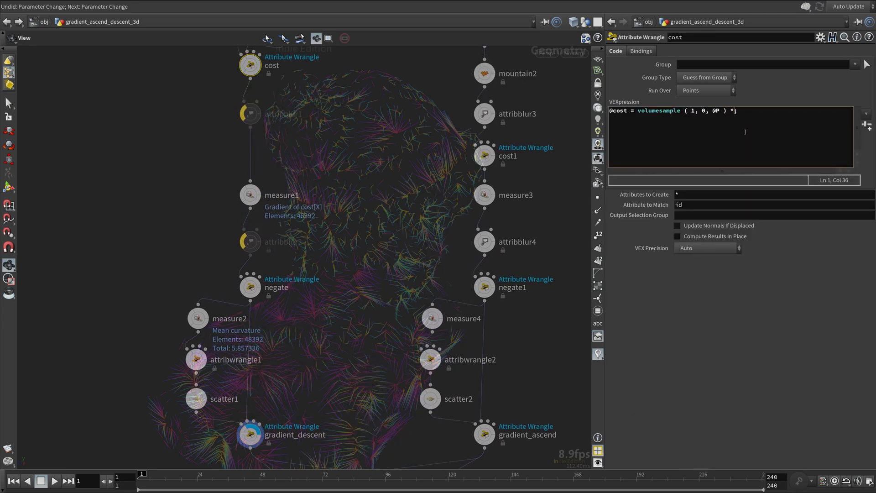
pyautogui.write(' ch("scale")')
pyautogui.click(867, 126)
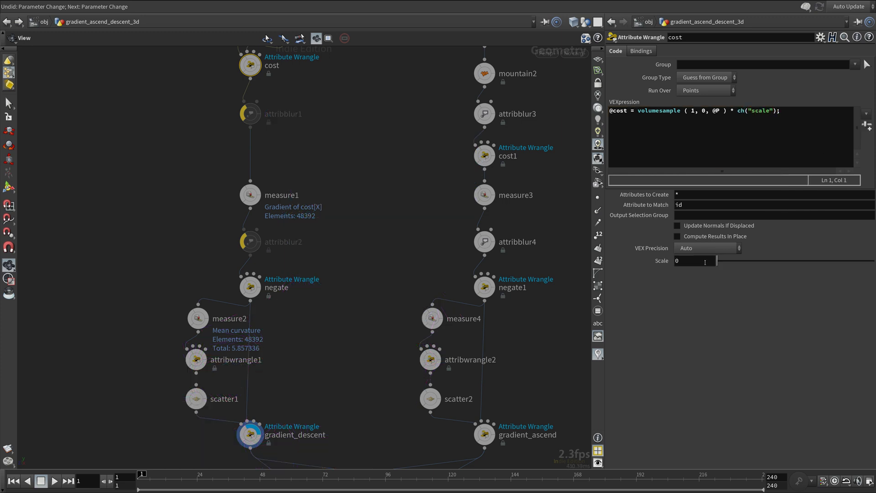
pyautogui.write('10')
pyautogui.press('Return')
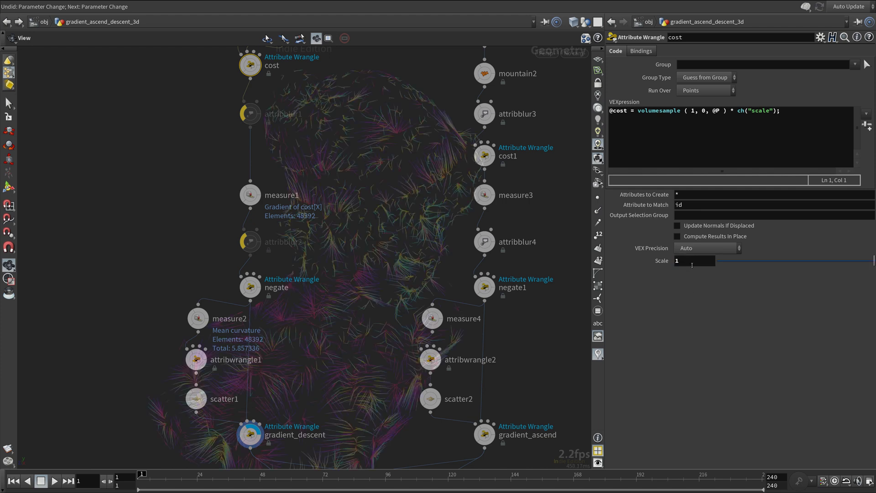
pyautogui.write('0')
pyautogui.press('Return')
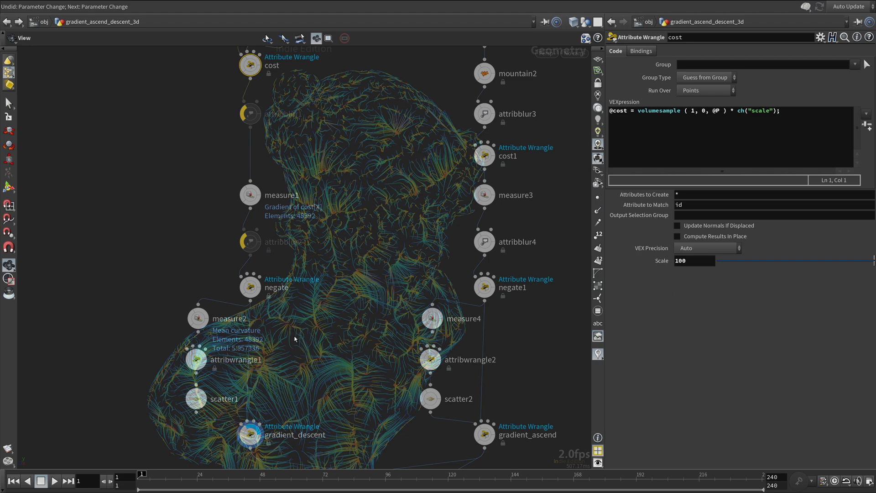
pyautogui.moveTo(295, 325); pyautogui.dragTo(294, 255, button='middle')
pyautogui.click(250, 364)
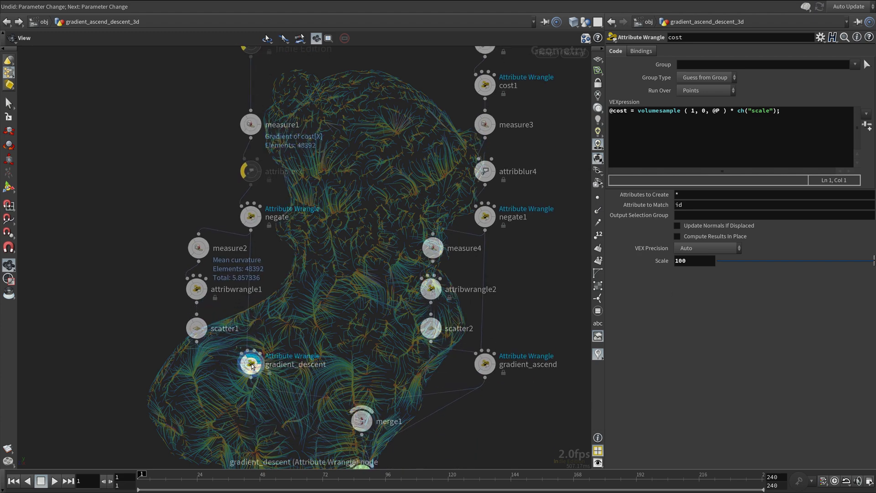
pyautogui.moveTo(254, 127); pyautogui.dragTo(254, 196, button='middle')
# - Set attribblur1's Blurring Iterations for cost to 10
pyautogui.click(250, 111)
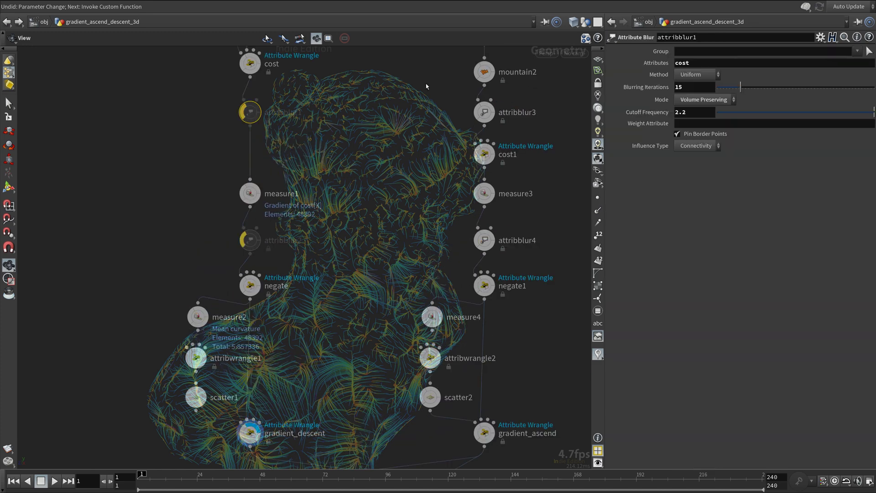
pyautogui.doubleClick(692, 85)
pyautogui.write('5')
pyautogui.press('Return')
pyautogui.doubleClick(694, 87)
pyautogui.write('10')
pyautogui.press('Return')
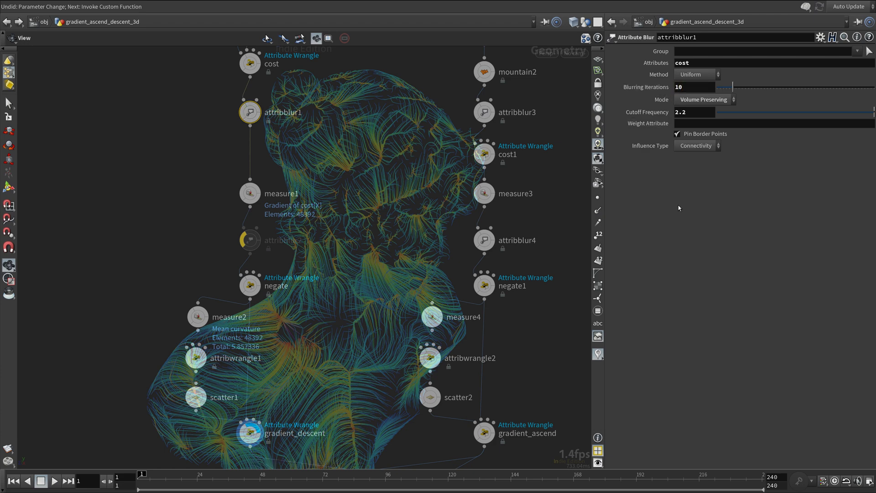
# - Re-enable attribblur2 so the grad attribute is blurred again
pyautogui.click(243, 242)
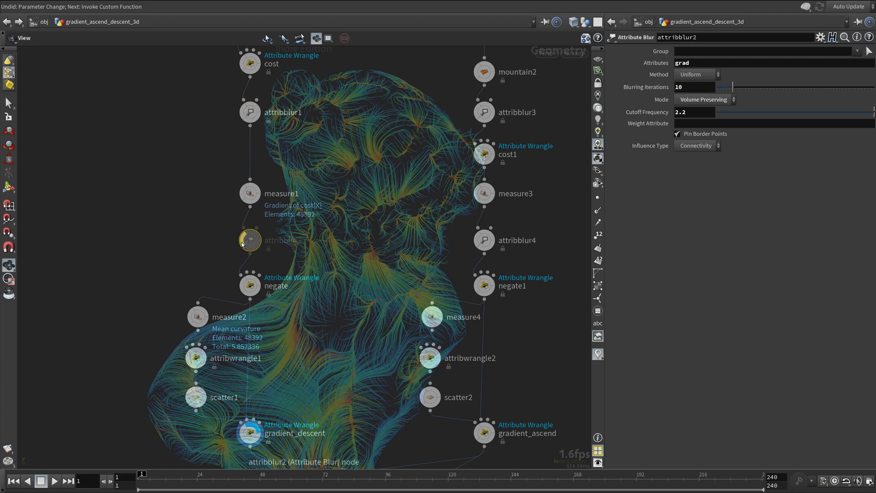
pyautogui.click(242, 244)
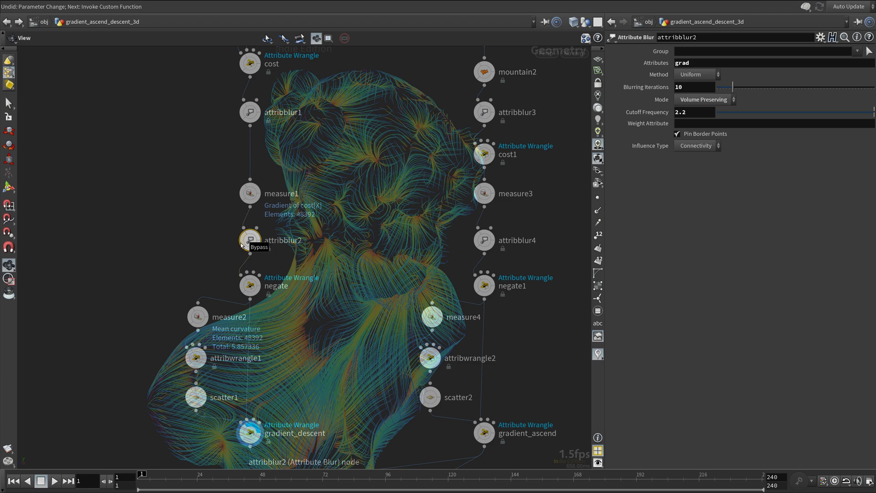
pyautogui.moveTo(218, 275); pyautogui.dragTo(219, 217, button='middle')
pyautogui.moveTo(286, 293); pyautogui.dragTo(278, 253, button='middle')
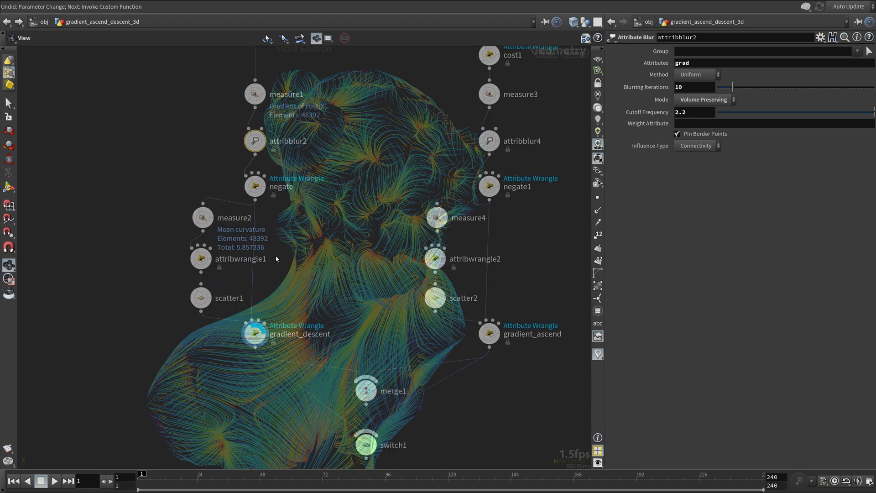
# - Delete the old merge1, switch1, convert1 and OUT nodes
pyautogui.click(254, 337)
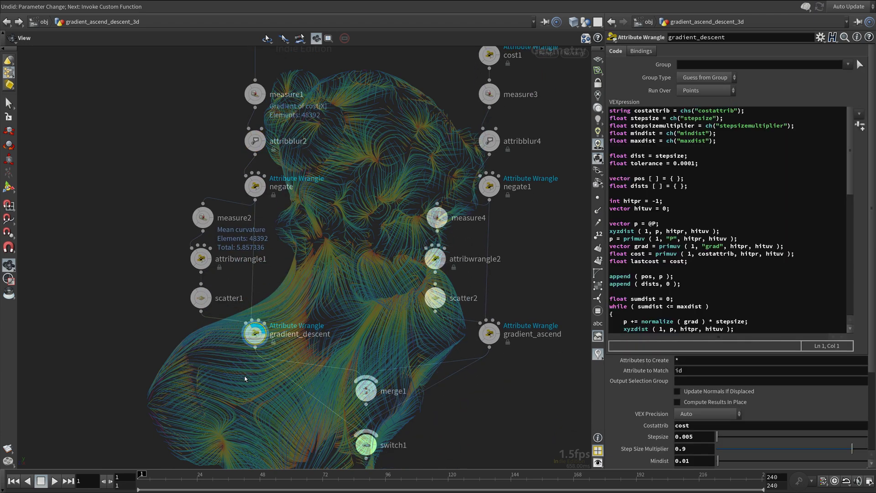
pyautogui.moveTo(386, 357); pyautogui.dragTo(376, 282, button='middle')
pyautogui.moveTo(389, 269); pyautogui.dragTo(358, 458)
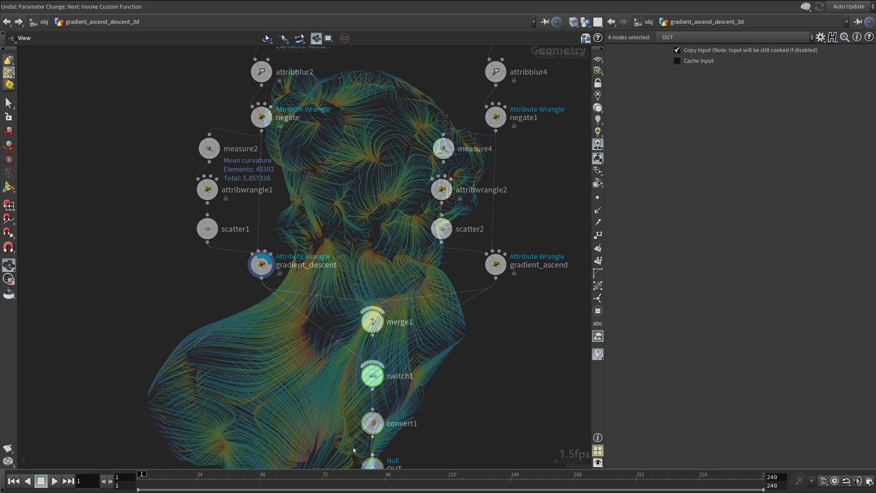
pyautogui.press('Delete')
# - Create a new merge below gradient_descent and feed the negate mesh into it
pyautogui.press('Tab')
pyautogui.write('merge')
pyautogui.press('Return')
pyautogui.click(319, 308)
pyautogui.moveTo(318, 296); pyautogui.dragTo(261, 132)
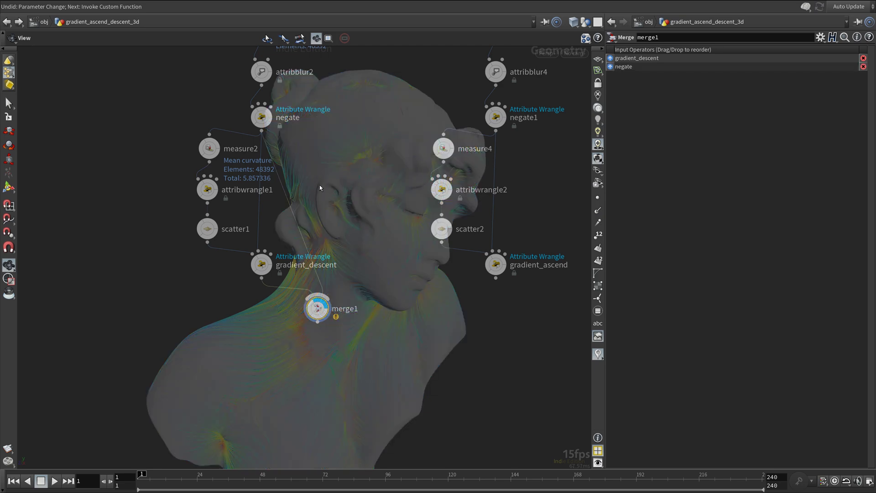
pyautogui.press('Tab')
pyautogui.write('peak')
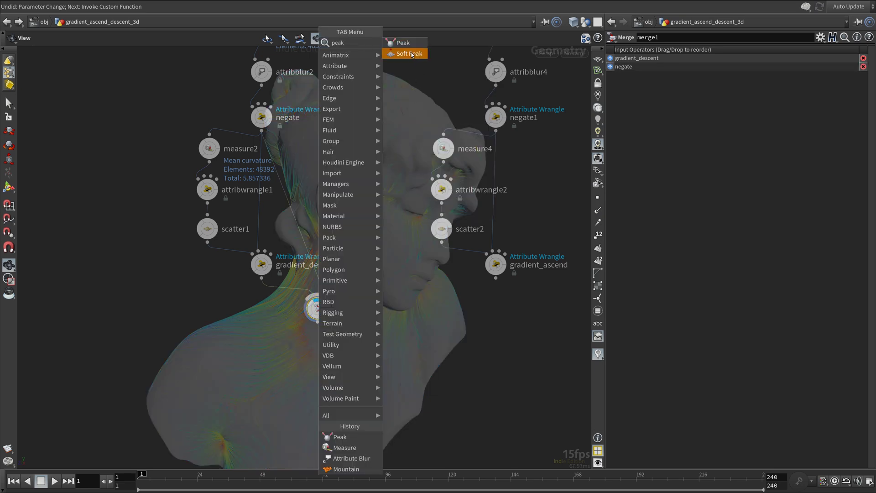
# - Insert a Peak node on the negate-to-merge1 wire with Distance -0.001
pyautogui.click(410, 46)
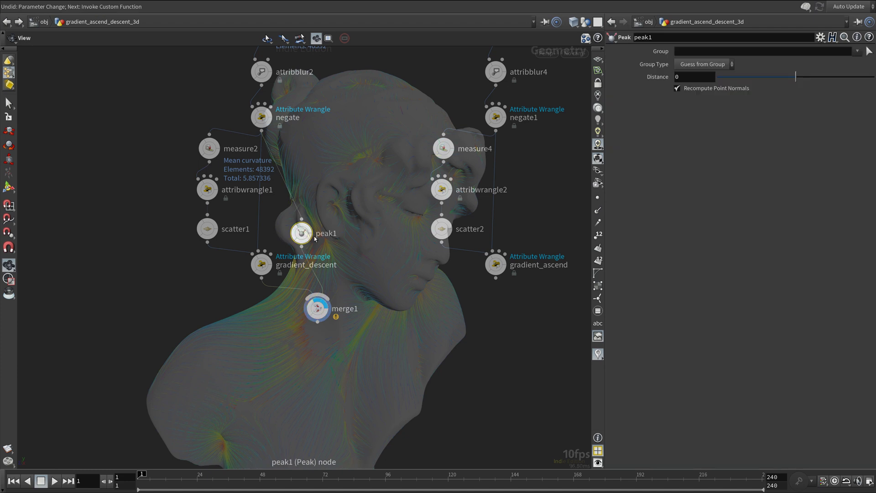
pyautogui.click(351, 264)
pyautogui.write('-0.0015')
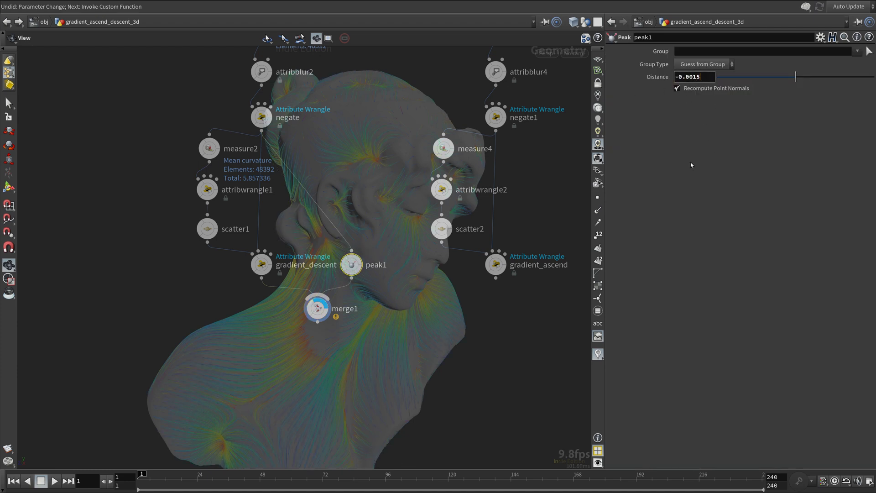
pyautogui.press('Return')
pyautogui.hotkey('ctrl', 'z')
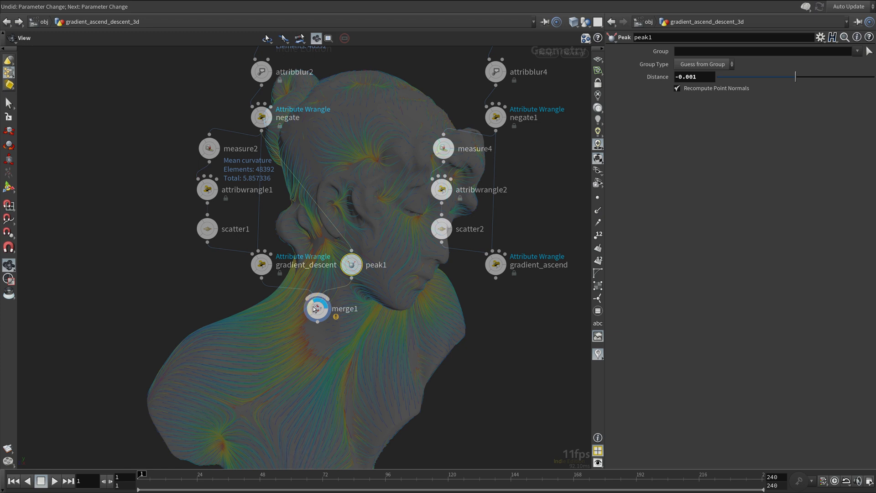
pyautogui.moveTo(313, 200); pyautogui.dragTo(290, 274, button='middle')
pyautogui.click(241, 148)
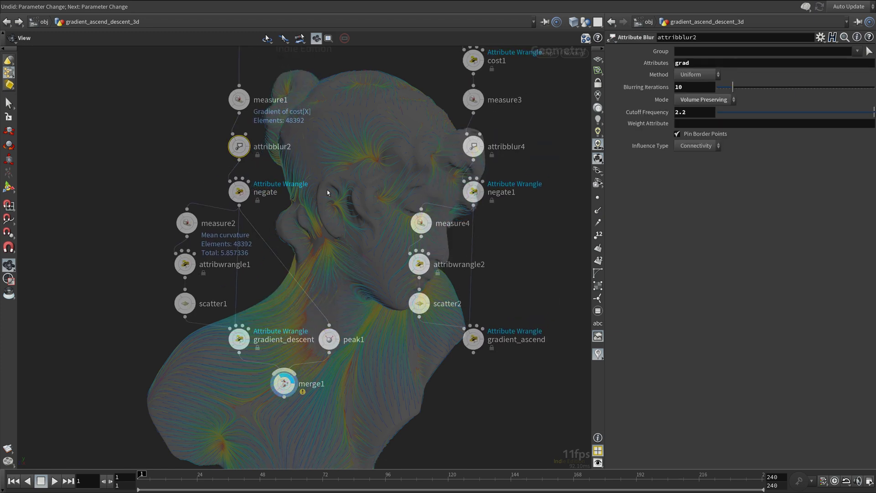
# - Move file1, vdbfrompolygons1, cost and attribblur1 further down the network
pyautogui.moveTo(246, 150); pyautogui.dragTo(239, 233, button='middle')
pyautogui.moveTo(191, 91); pyautogui.dragTo(178, 225, button='middle')
pyautogui.moveTo(187, 217); pyautogui.dragTo(297, 78)
pyautogui.moveTo(232, 210); pyautogui.dragTo(232, 262)
pyautogui.click(231, 261)
pyautogui.press('n')
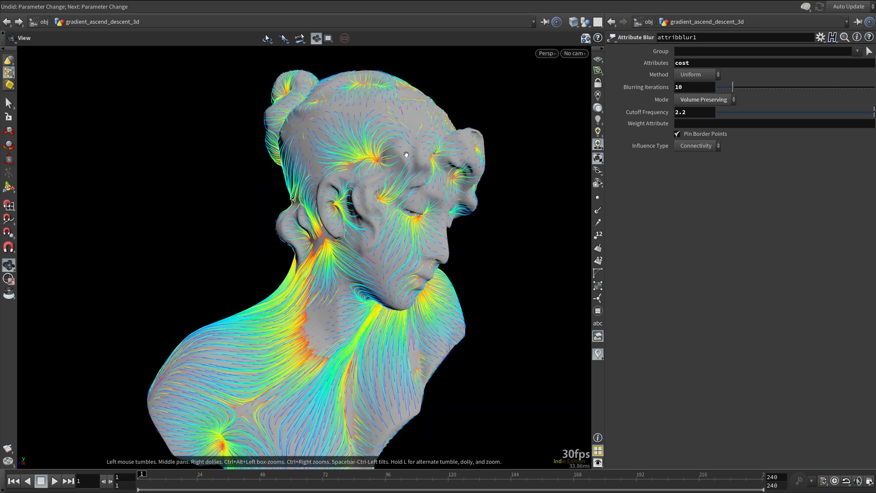
# - Set attribblur1's cost Blurring Iterations to 25 after trying 1, 15 and 2
pyautogui.click(697, 88)
pyautogui.write('1')
pyautogui.press('Return')
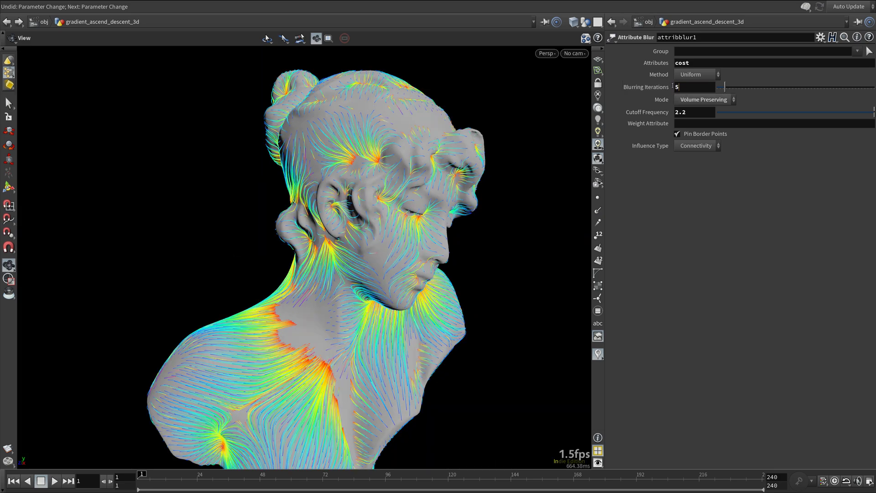
pyautogui.write('5')
pyautogui.press('Return')
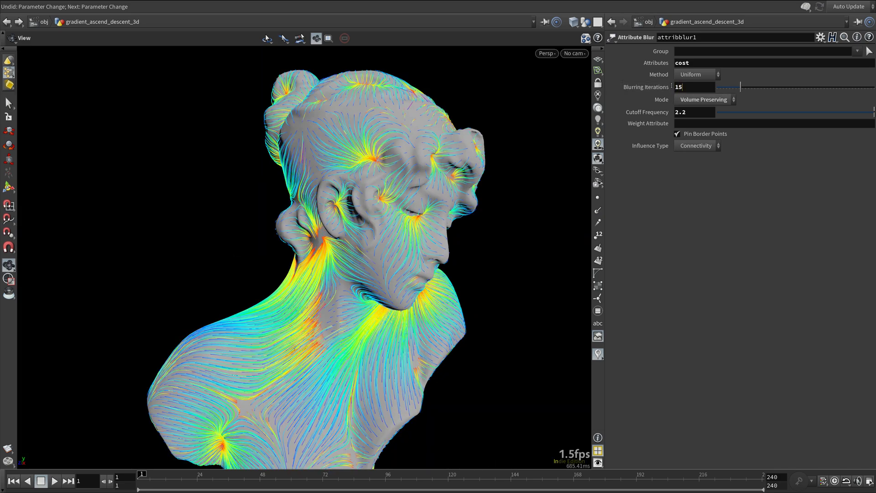
pyautogui.press('BackSpace')
pyautogui.press('BackSpace')
pyautogui.write('2')
pyautogui.press('Return')
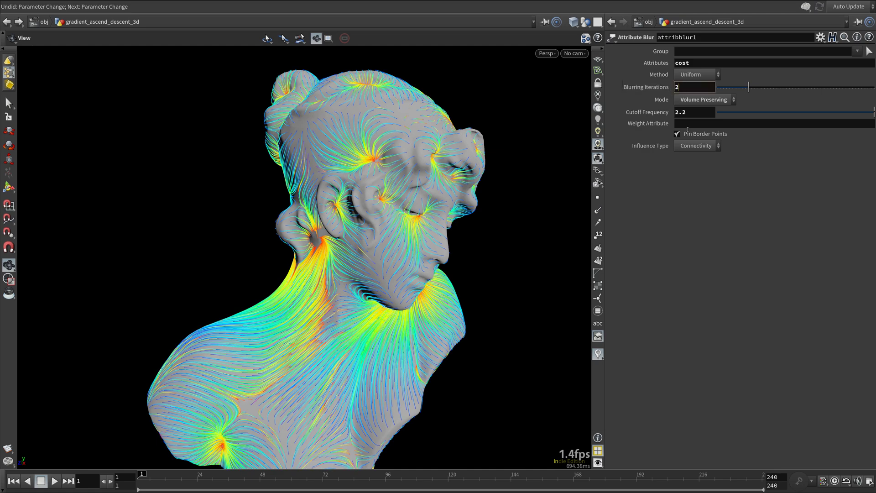
pyautogui.write('5')
pyautogui.press('Return')
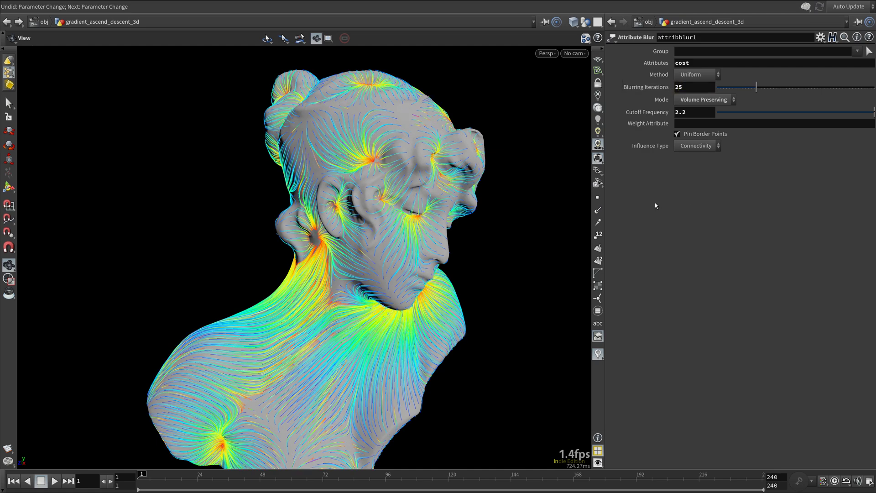
pyautogui.press('n')
pyautogui.click(231, 336)
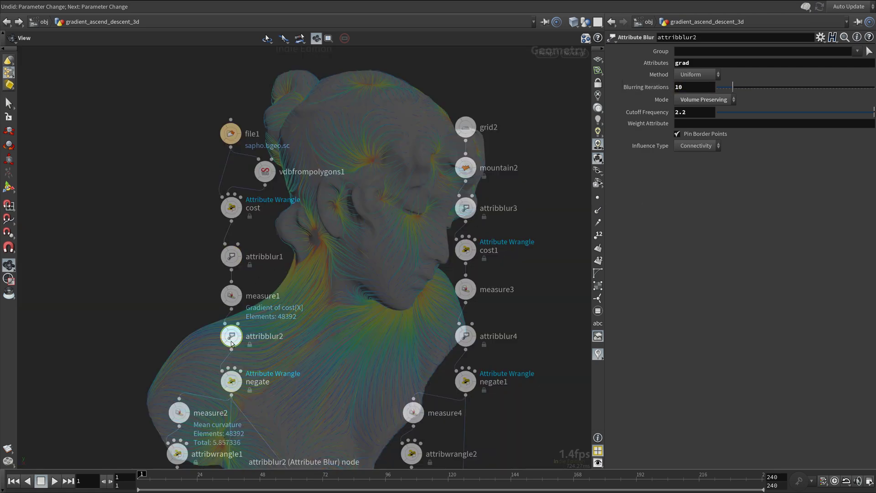
# - On attribblur2, try grad Blurring Iterations of 5, then 25
pyautogui.press('n')
pyautogui.click(691, 88)
pyautogui.press('BackSpace')
pyautogui.press('BackSpace')
pyautogui.write('5')
pyautogui.press('Return')
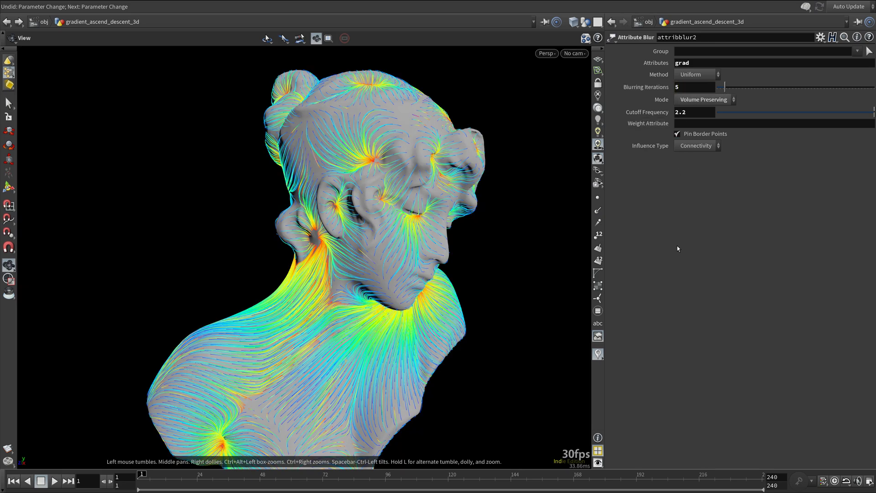
pyautogui.click(675, 88)
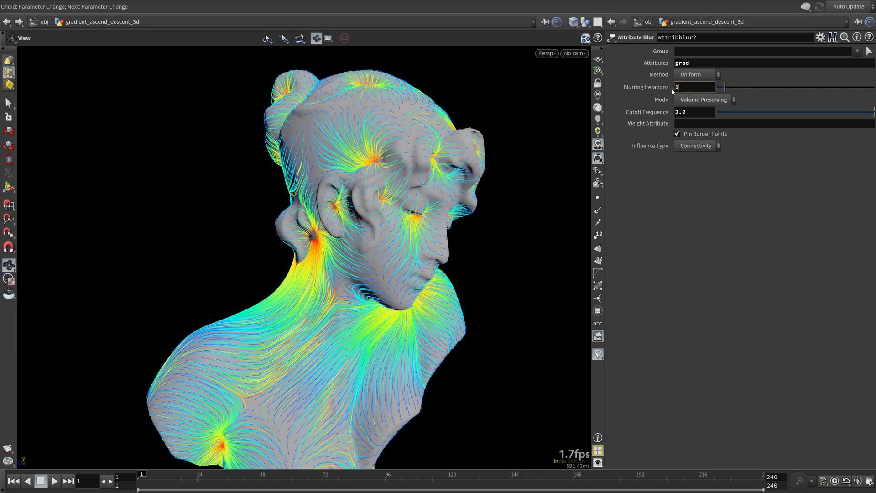
pyautogui.write('1')
pyautogui.press('Return')
pyautogui.write('2')
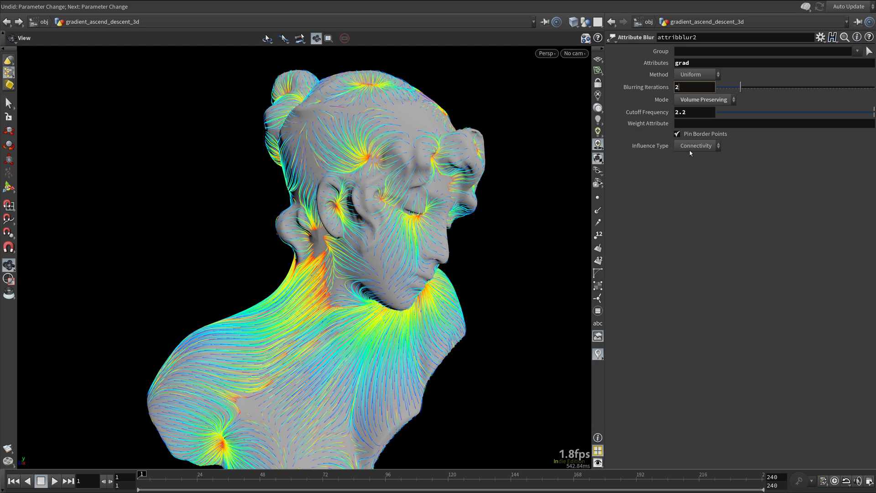
pyautogui.write('5')
pyautogui.press('Return')
# - Try grad Blurring Iterations of 50, 20 and then 10 on the flow lines
pyautogui.doubleClick(679, 87)
pyautogui.write('50')
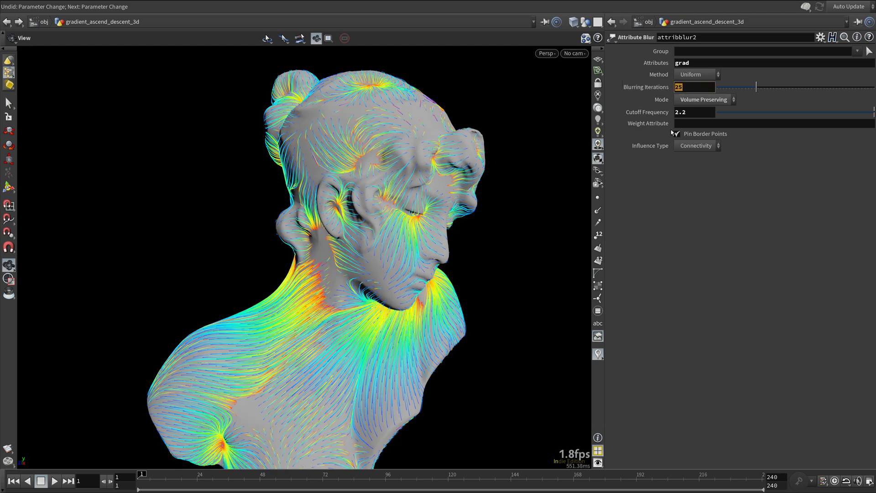
pyautogui.press('Return')
pyautogui.doubleClick(679, 87)
pyautogui.write('20')
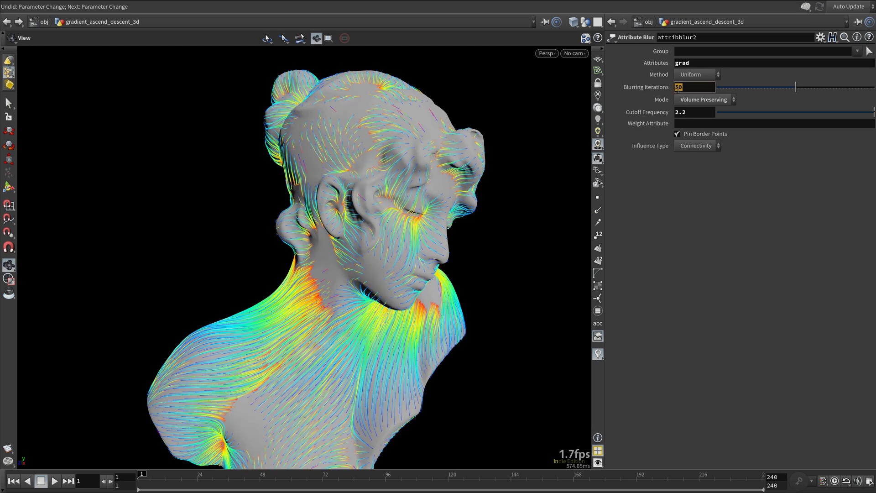
pyautogui.press('Return')
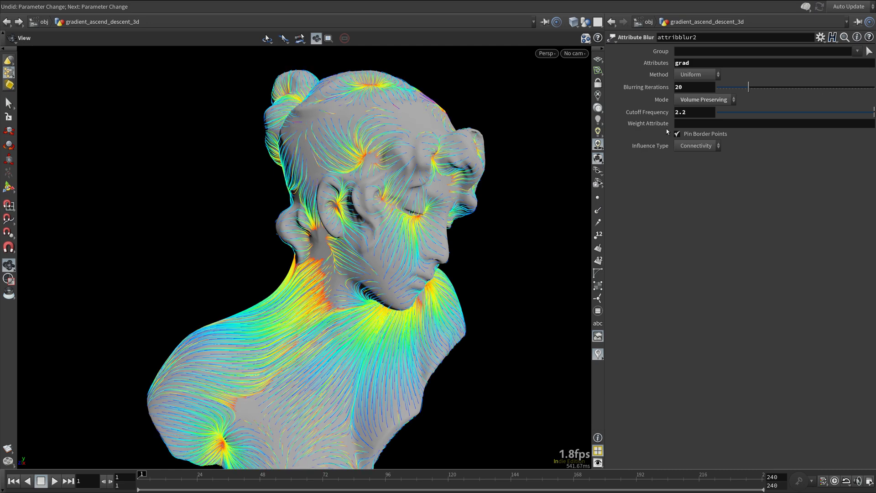
pyautogui.doubleClick(691, 88)
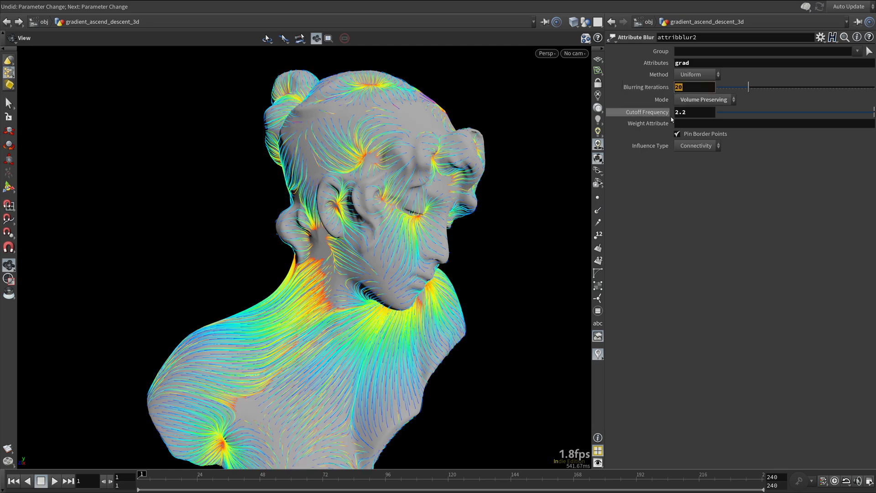
pyautogui.write('10')
pyautogui.press('Return')
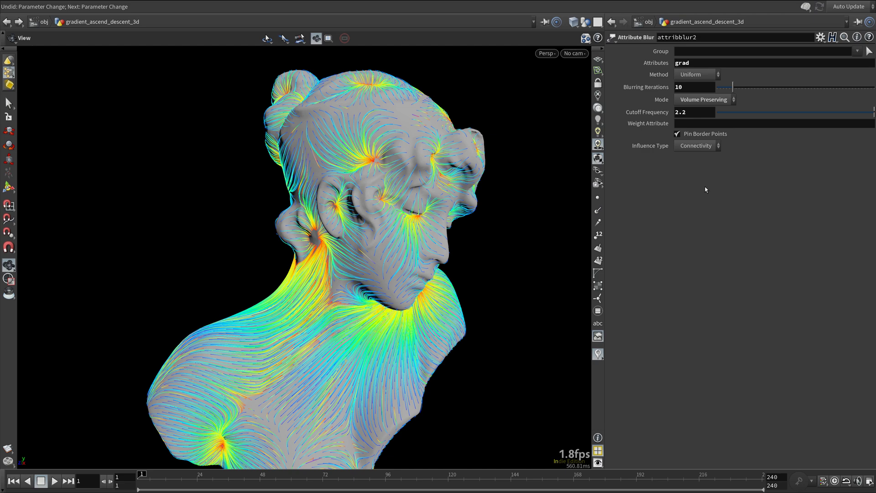
# - Compare 20 versus 10 iterations with undo/redo, then settle on 5 Blurring Iterations
pyautogui.hotkey('ctrl', 'z')
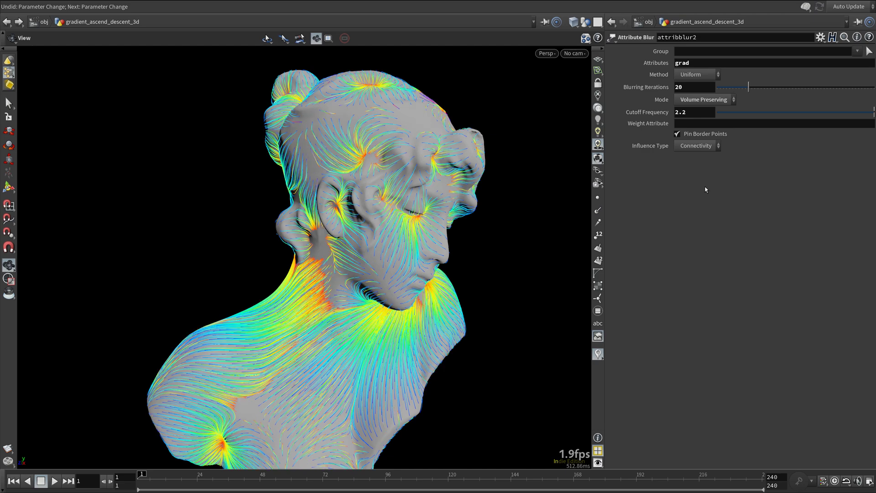
pyautogui.hotkey('ctrl', 'y')
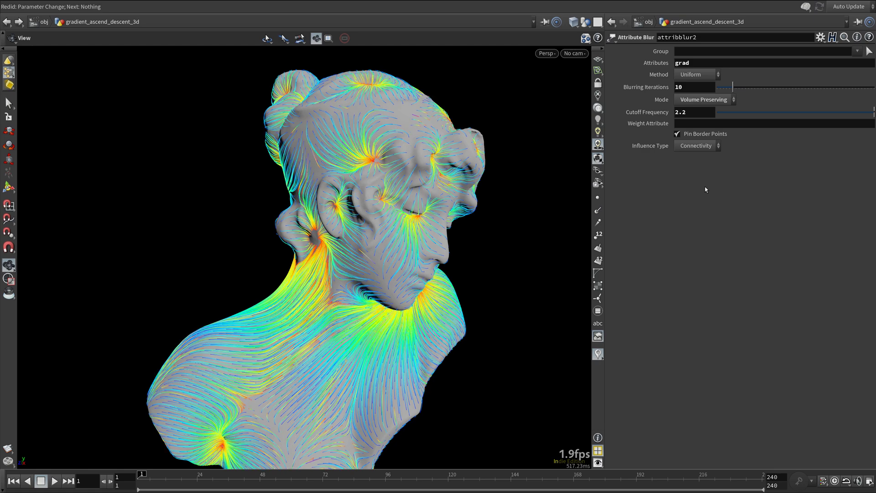
pyautogui.hotkey('ctrl', 'z')
pyautogui.hotkey('ctrl', 'y')
pyautogui.doubleClick(680, 87)
pyautogui.write('5')
pyautogui.press('Return')
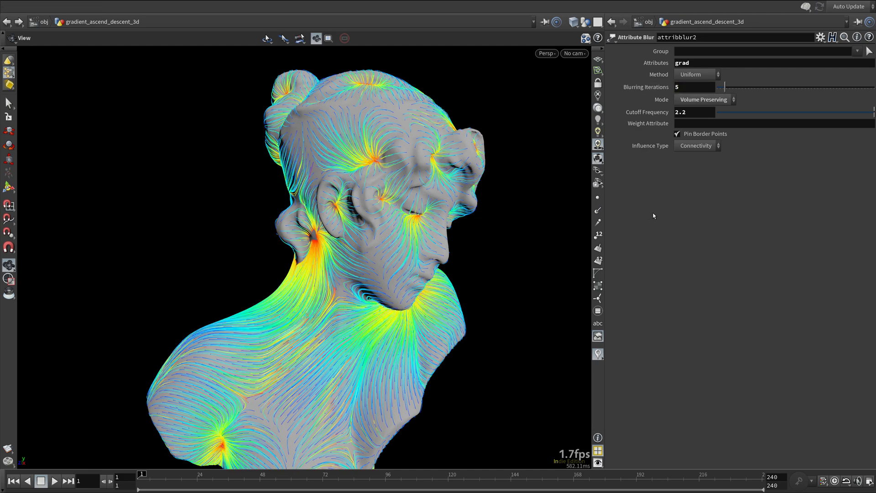
# - Dolly out the viewport to frame the whole bust and pedestal
pyautogui.press('n')
pyautogui.scroll(-3, 327, 272)
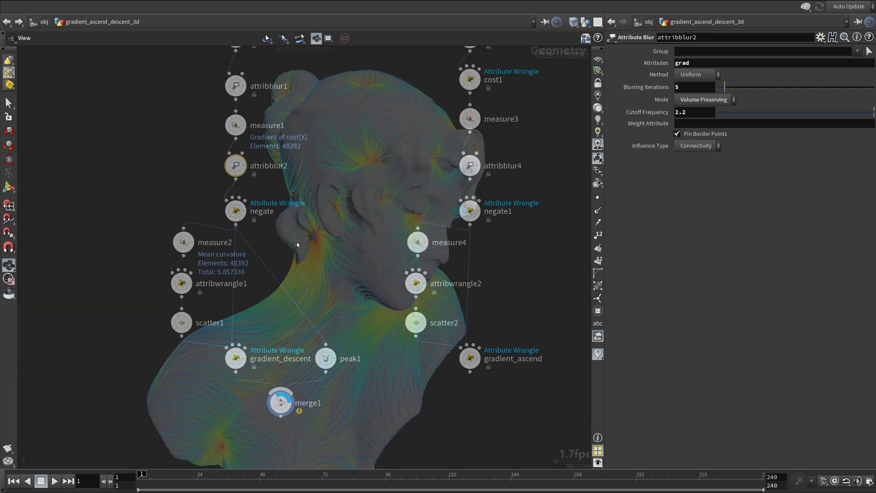
pyautogui.press('n')
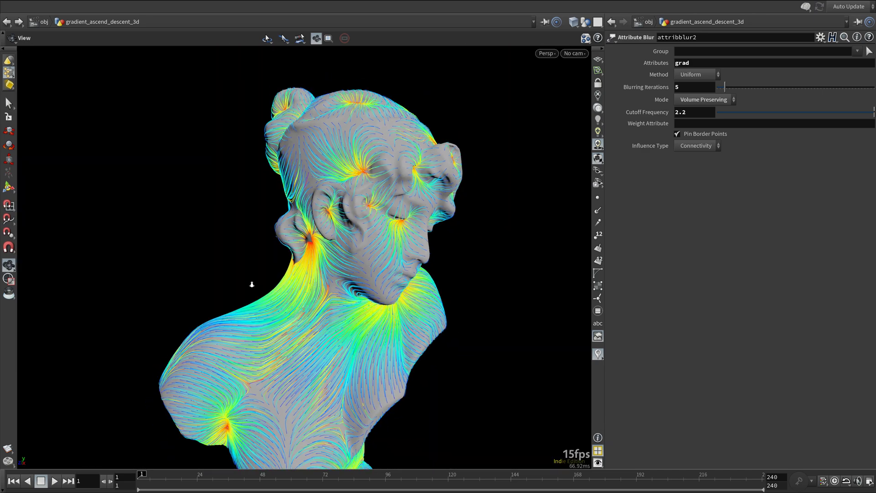
pyautogui.scroll(-2, 263, 241)
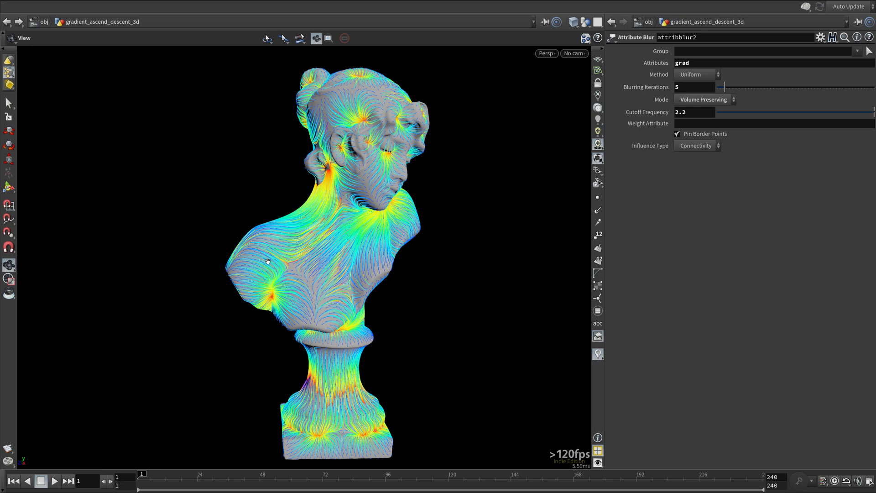
pyautogui.moveTo(269, 260); pyautogui.dragTo(249, 245, button='middle')
# - Select the gradient_descent wrangle and set Step Size Multiplier to 0.95
pyautogui.press('n')
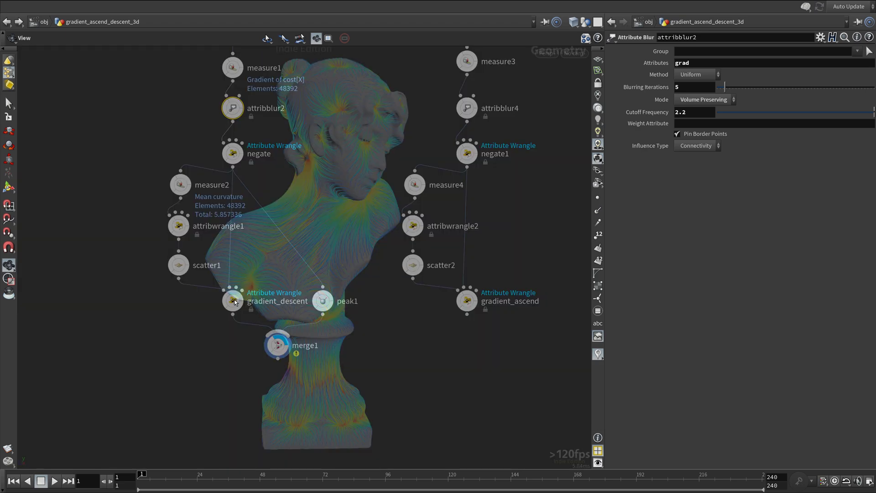
pyautogui.click(234, 301)
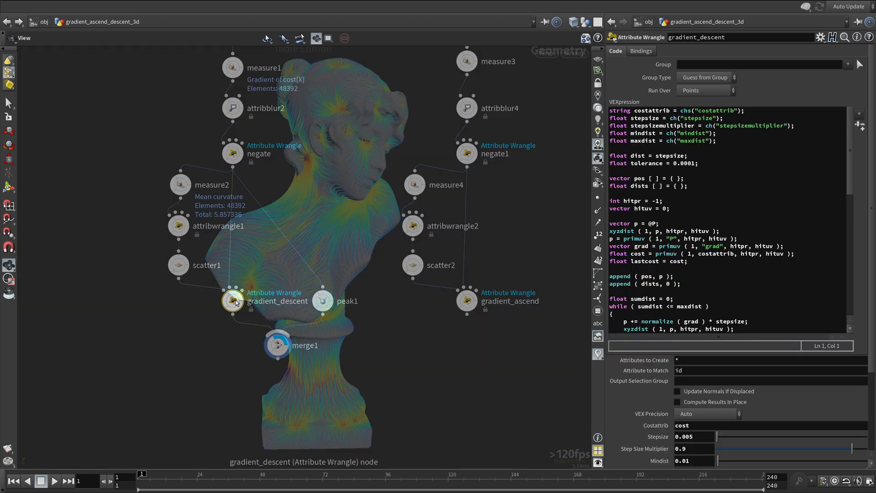
pyautogui.write('n5')
pyautogui.press('Return')
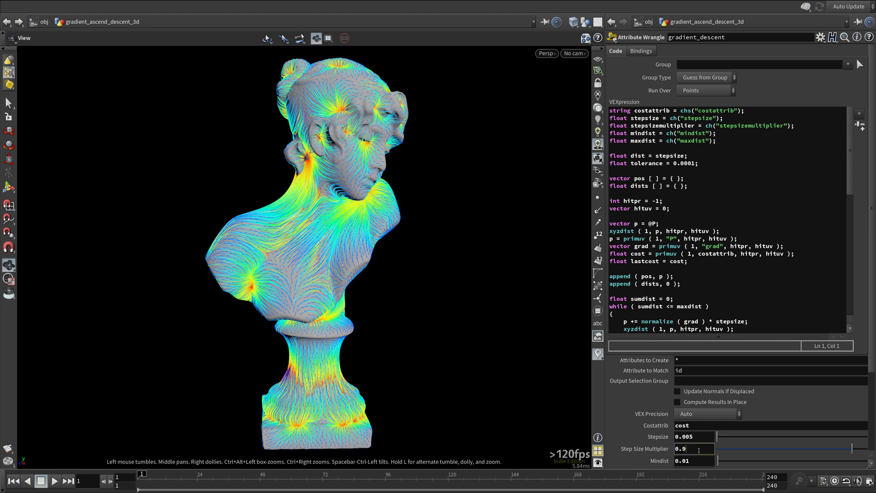
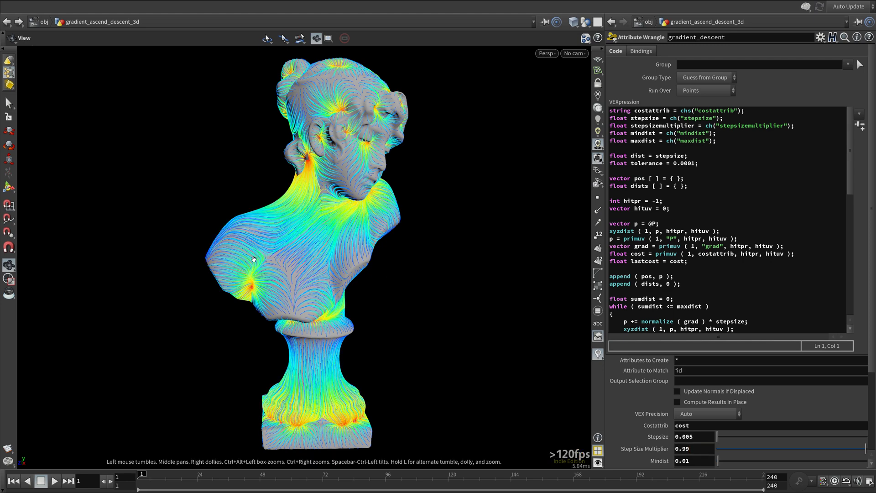
# - Zoom in on the shoulder and try a 0.9 step size multiplier, then restore 0.99
pyautogui.moveTo(257, 257); pyautogui.dragTo(498, 194, button='right')
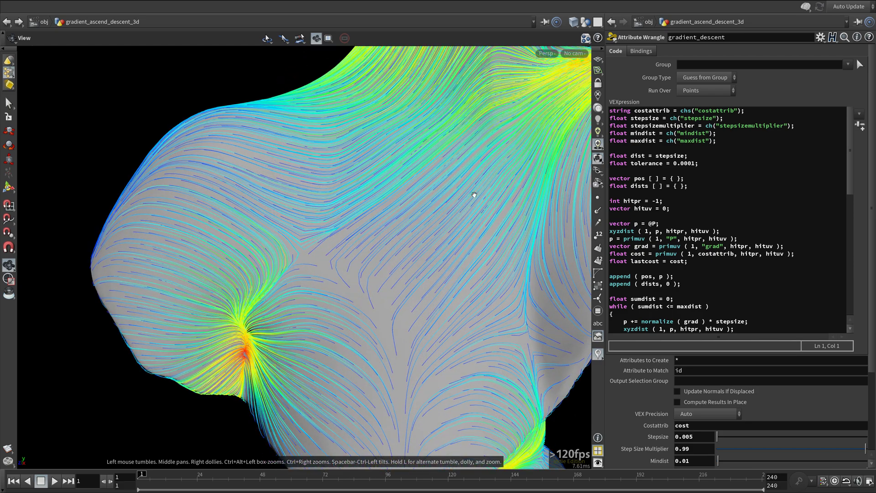
pyautogui.click(697, 450)
pyautogui.press('BackSpace')
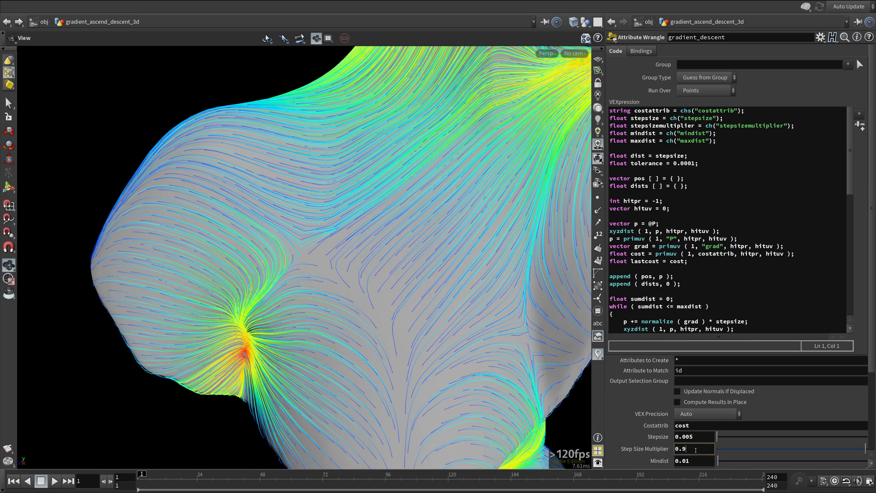
pyautogui.press('Return')
pyautogui.click(695, 449)
pyautogui.write('9')
pyautogui.press('Return')
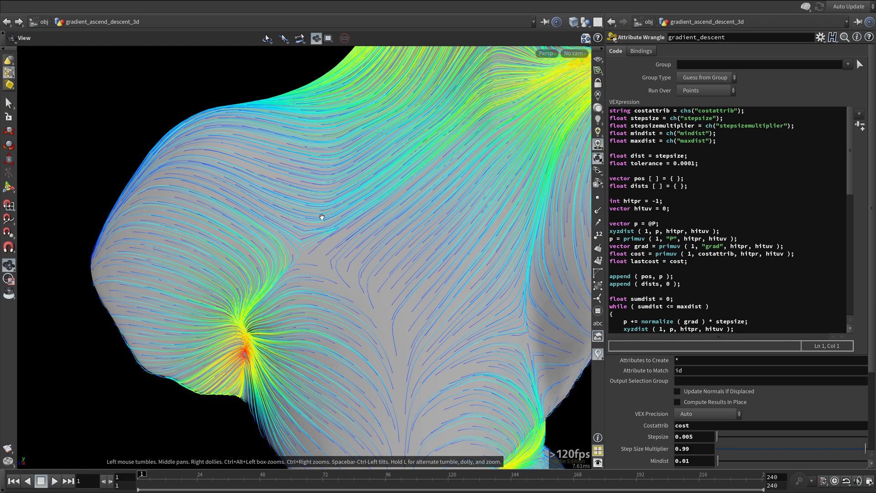
pyautogui.scroll(-10, 321, 266)
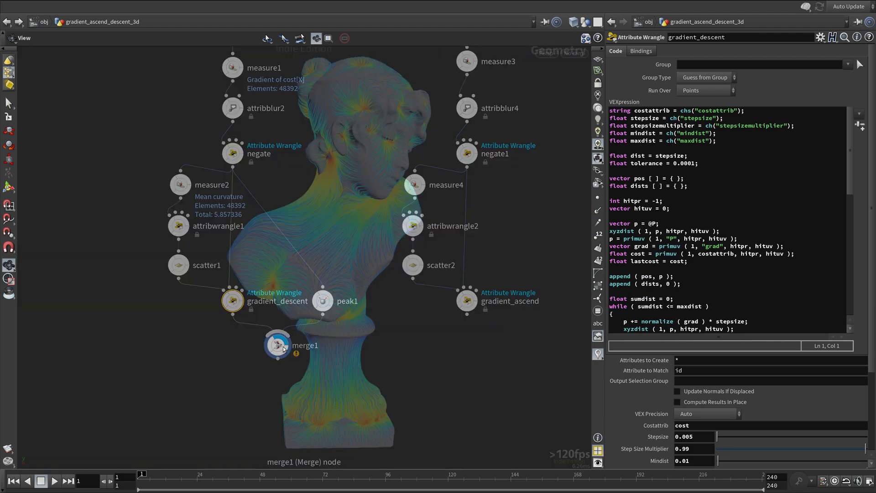
# - Insert convert1 between gradient_descent and merge1, converting the streamlines to NURBS Curve
pyautogui.moveTo(278, 349); pyautogui.dragTo(284, 379)
pyautogui.click(278, 334)
pyautogui.moveTo(277, 333); pyautogui.dragTo(256, 341)
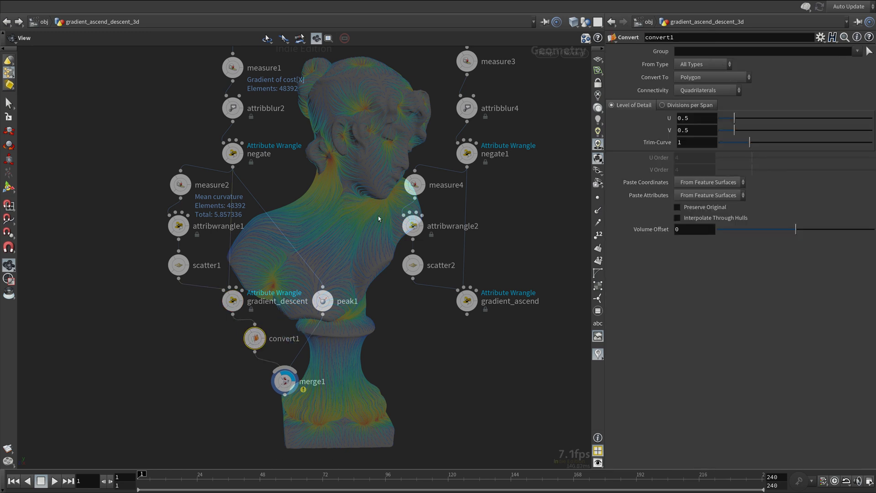
pyautogui.click(702, 77)
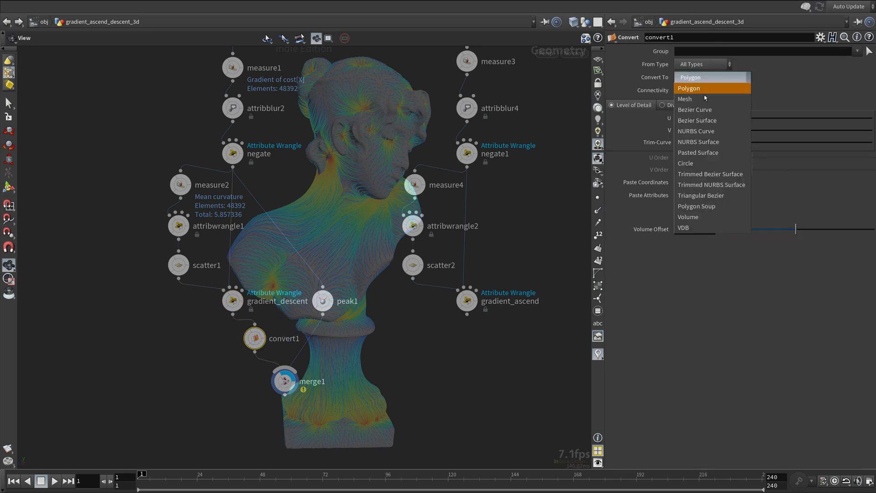
pyautogui.click(697, 132)
# - Line up convert1 and display measure2's mean curvature colouring on the bust
pyautogui.moveTo(255, 338); pyautogui.dragTo(233, 341)
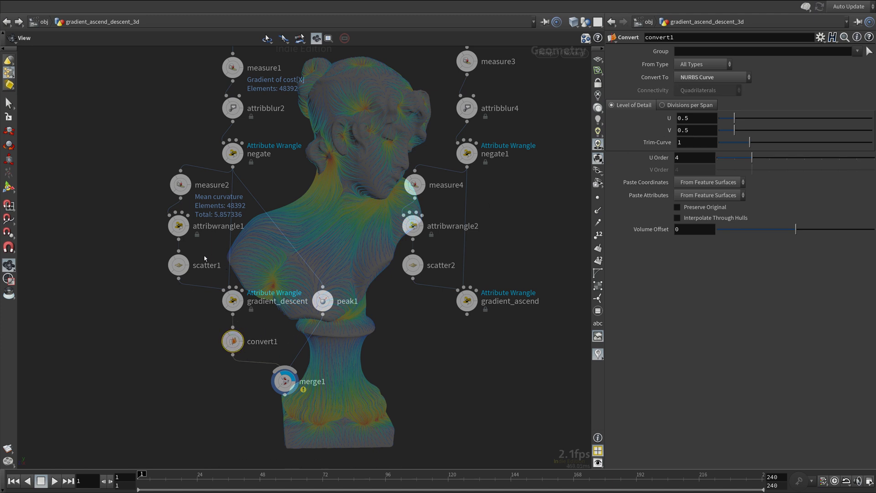
pyautogui.click(183, 185)
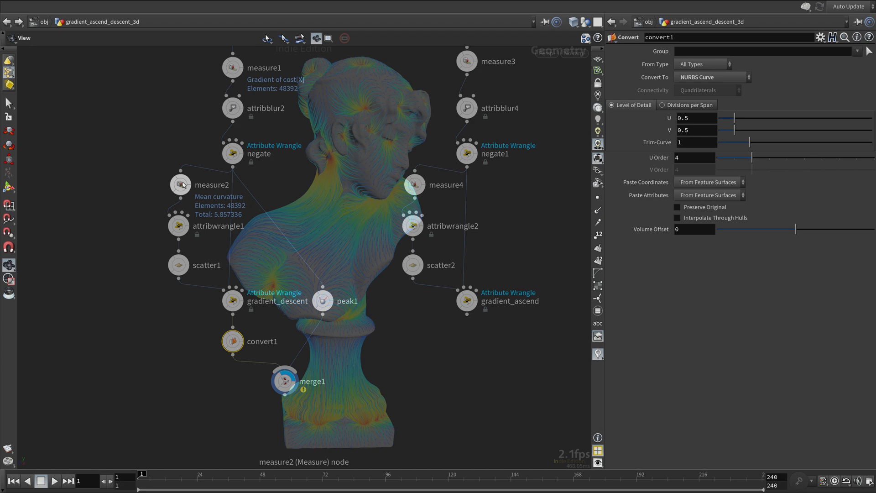
pyautogui.press('Return')
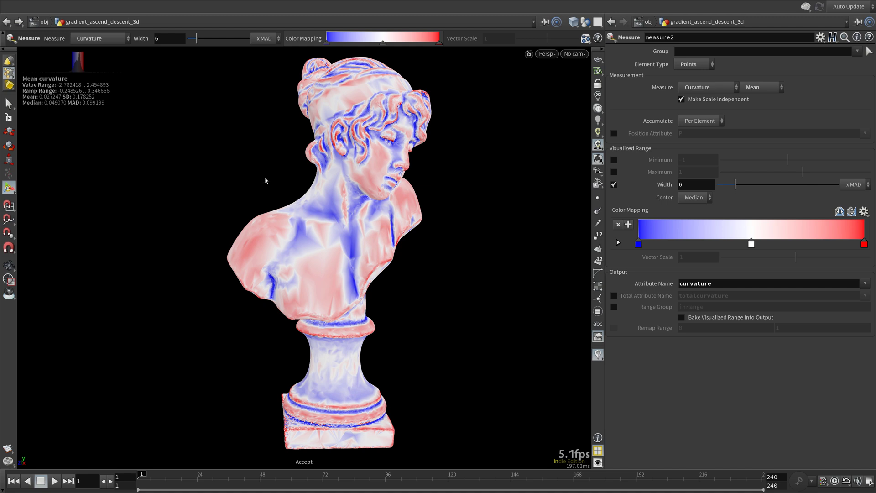
# - Change file1's Geometry File to $HIP/sapho_uniform.bgeo.sc
pyautogui.press('w')
pyautogui.press('w')
pyautogui.press('n')
pyautogui.scroll(10, 287, 169)
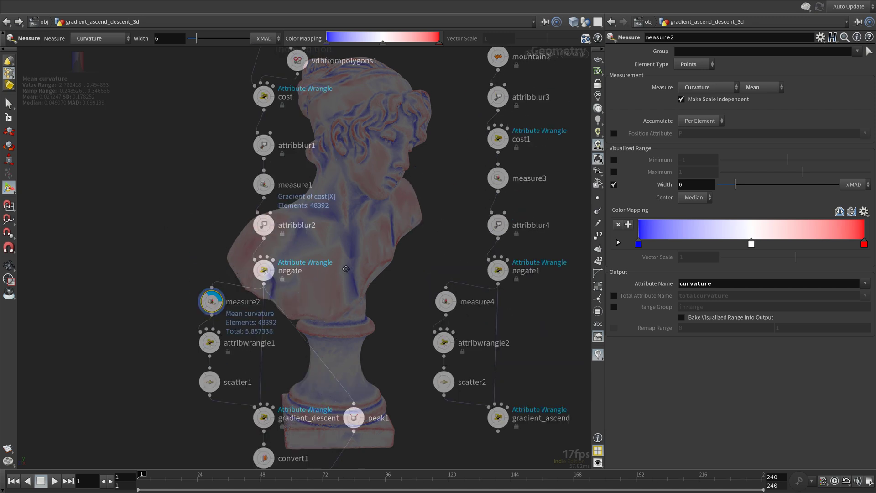
pyautogui.click(251, 129)
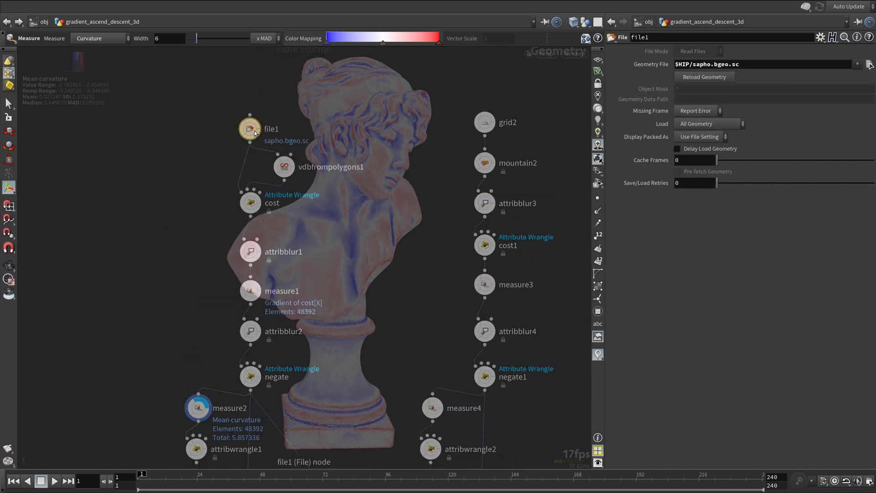
pyautogui.click(713, 66)
pyautogui.write('_unifor')
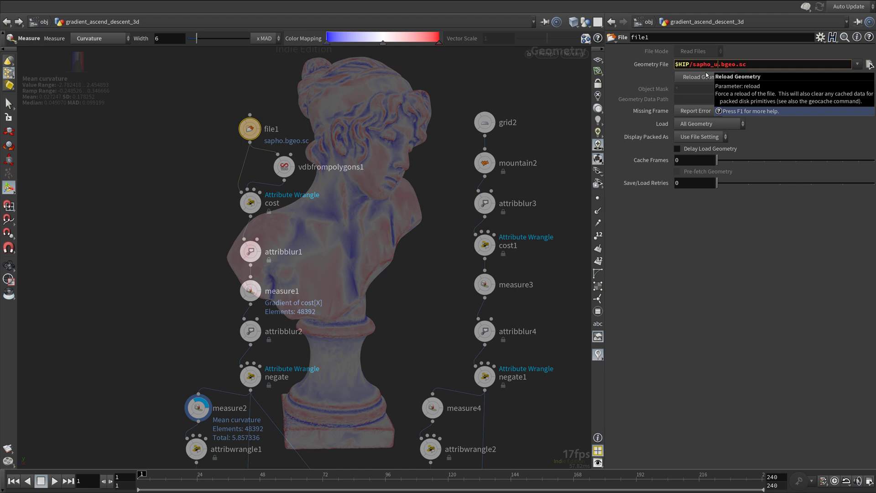
pyautogui.write('m')
pyautogui.press('Return')
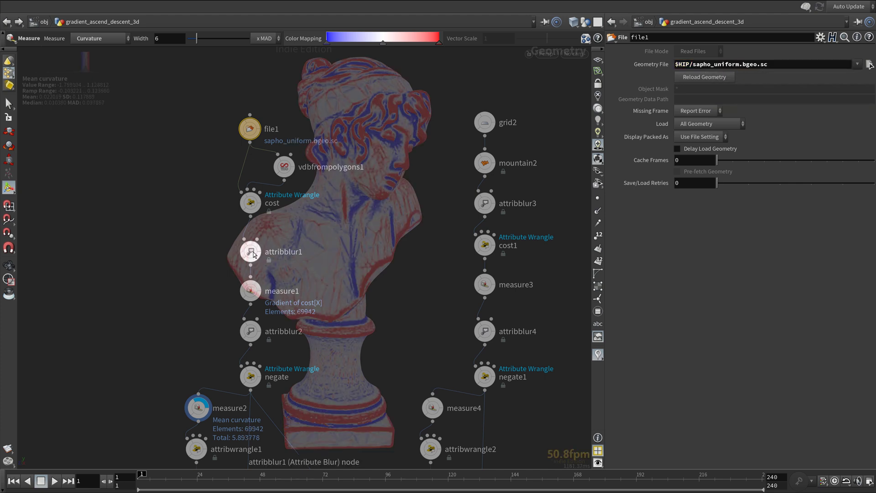
# - Step through attribblur1, negate and gradient_descent, then display merge1 and orbit the bust
pyautogui.click(251, 250)
pyautogui.click(252, 377)
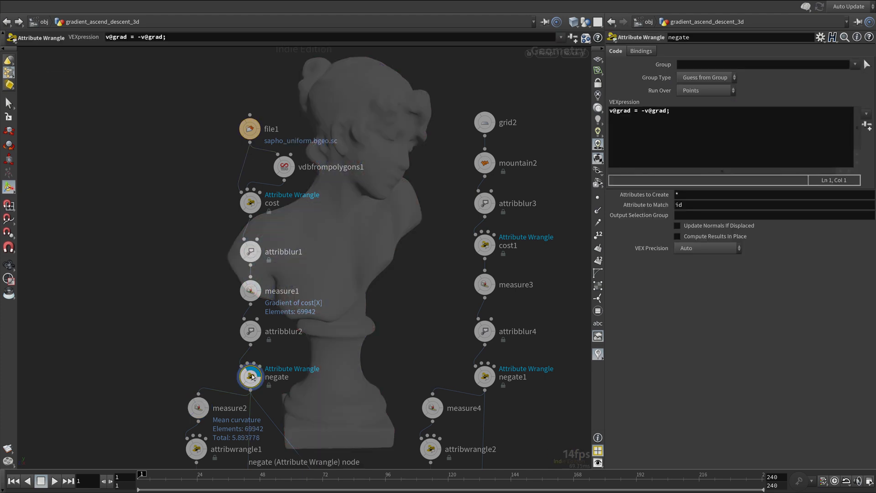
pyautogui.scroll(-5, 258, 299)
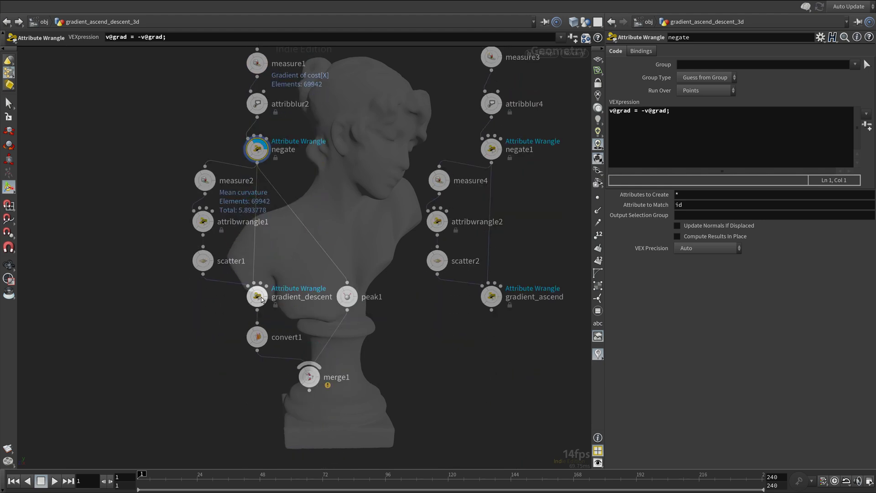
pyautogui.click(258, 298)
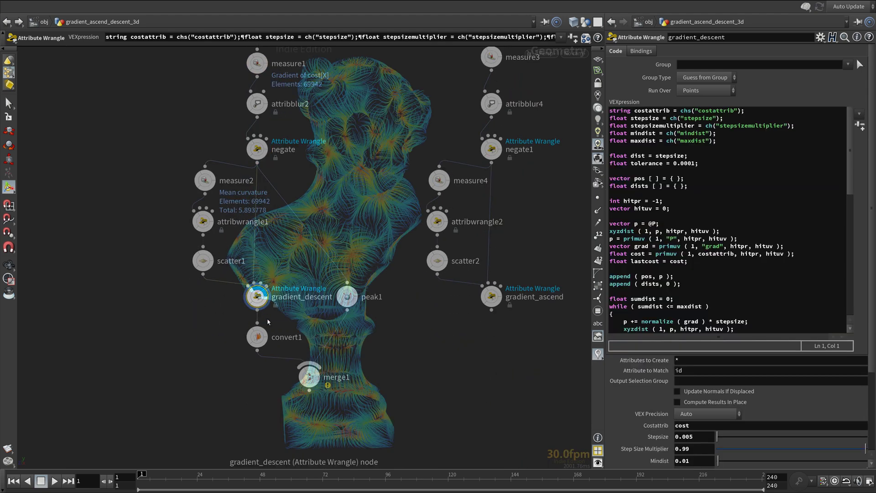
pyautogui.click(310, 379)
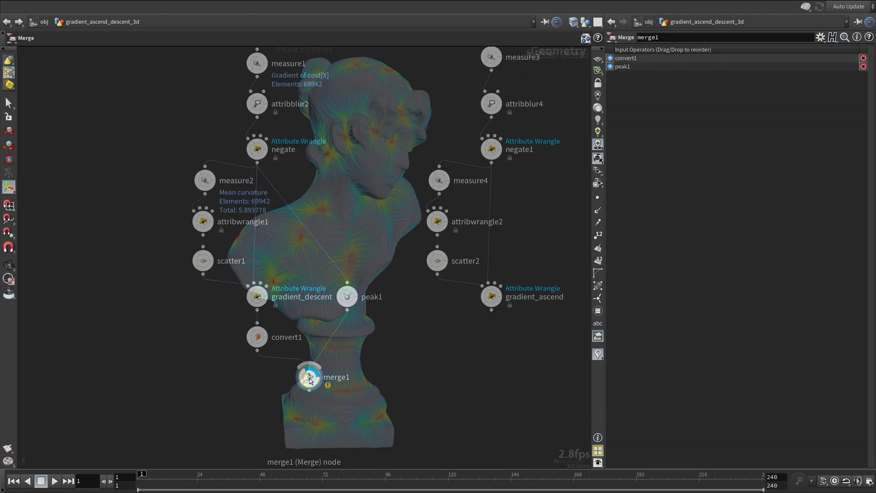
pyautogui.press('n')
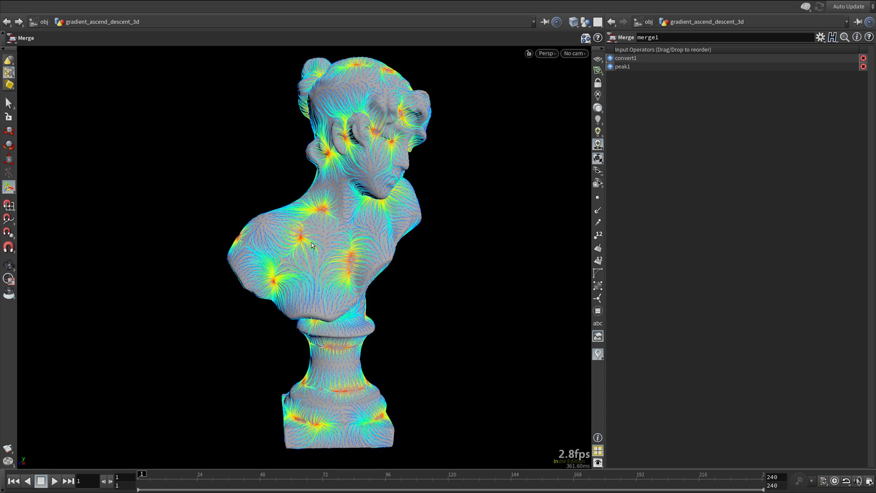
pyautogui.press('Escape')
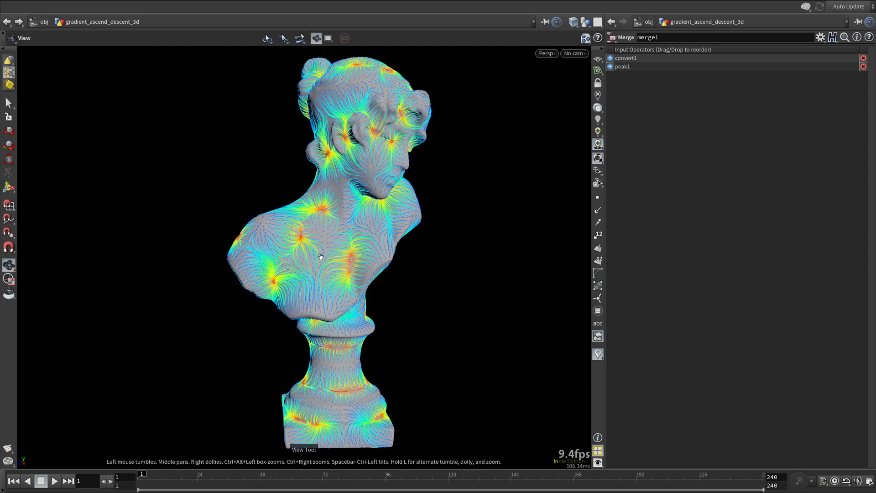
pyautogui.moveTo(322, 258); pyautogui.dragTo(342, 249)
pyautogui.scroll(5, 374, 255)
# - Compare measure2's curvature colours with attribwrangle1's remapped curvature on the bust
pyautogui.press('n')
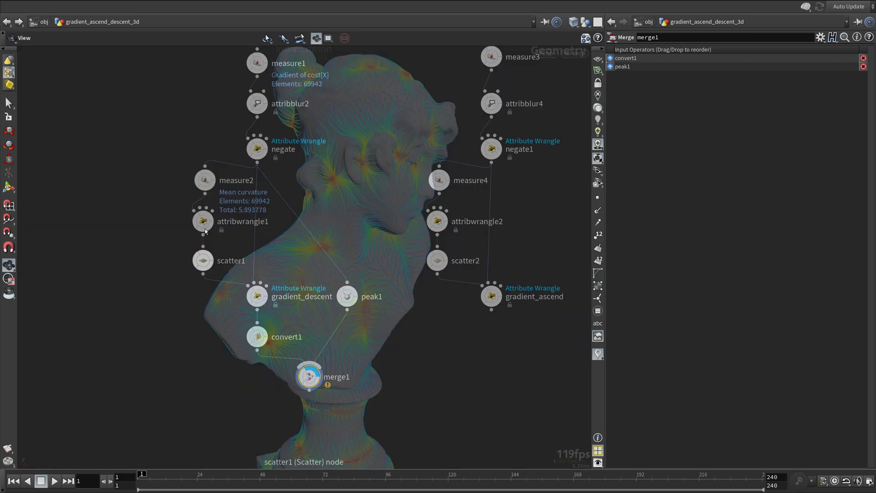
pyautogui.click(205, 180)
pyautogui.press('n')
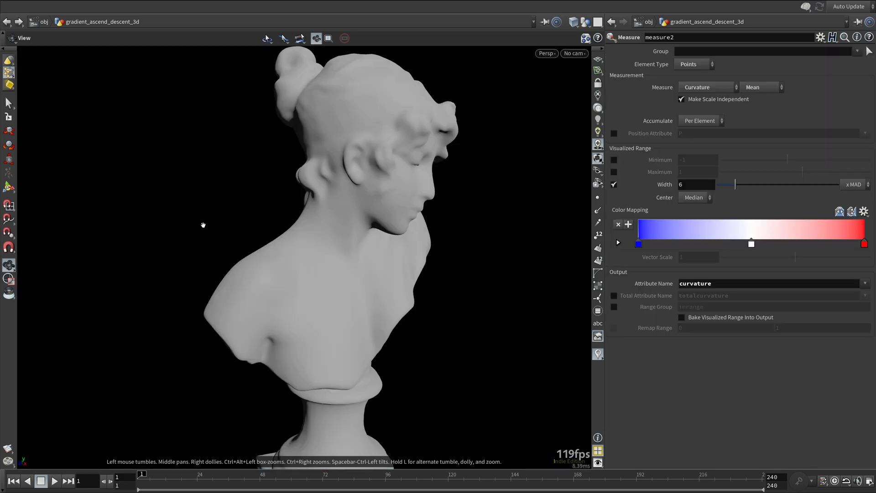
pyautogui.press('Return')
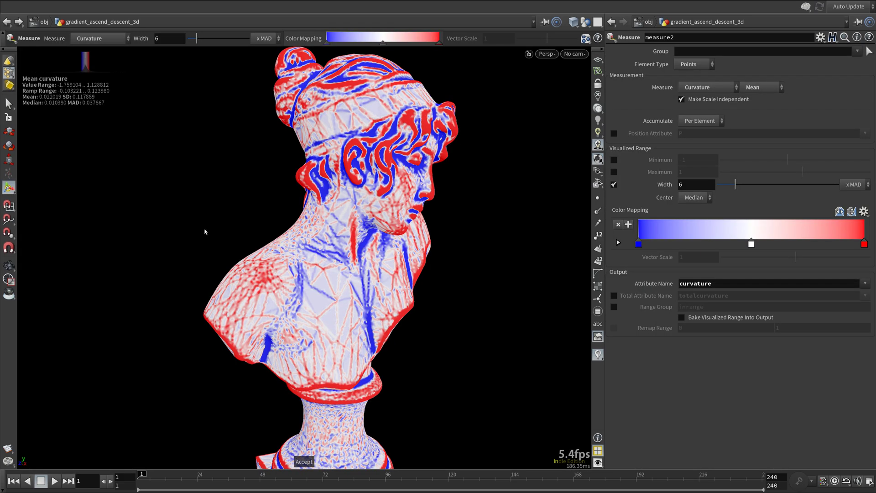
pyautogui.press('n')
pyautogui.click(203, 221)
pyautogui.click(205, 182)
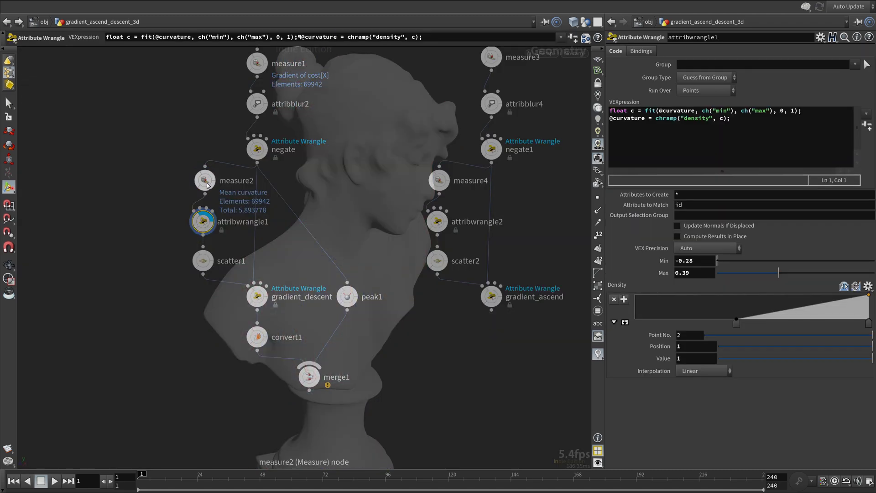
# - Sort the geometry spreadsheet's curvature column both ways to find its extremes
pyautogui.hotkey('alt', 'shift', 'g')
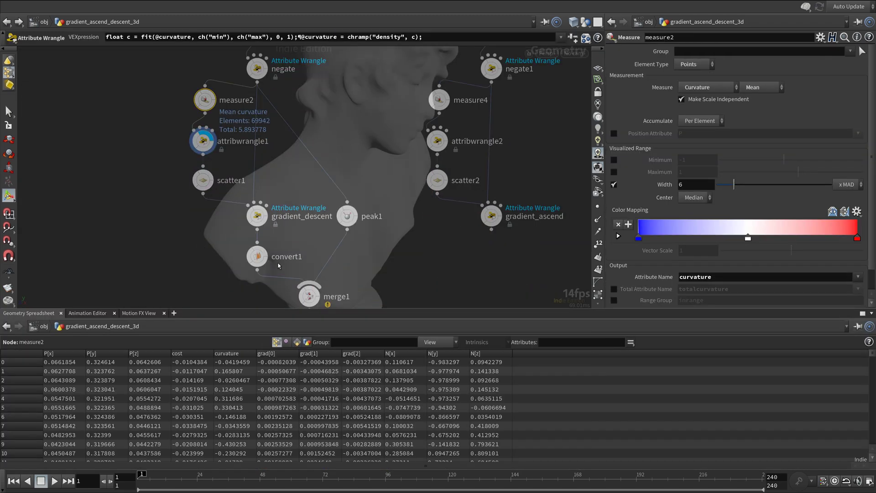
pyautogui.click(241, 355)
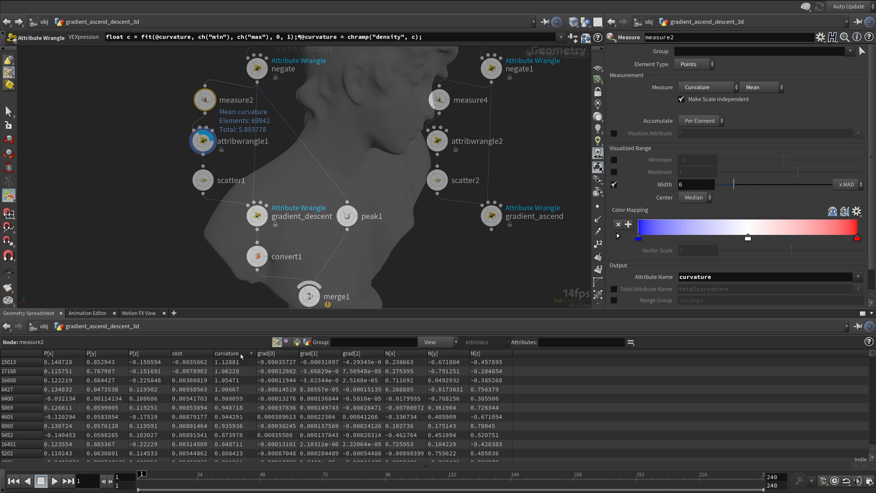
pyautogui.click(241, 355)
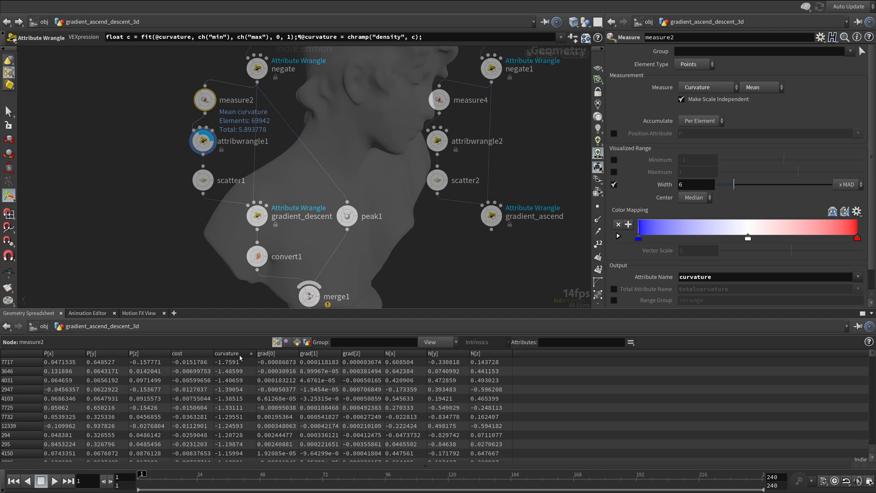
pyautogui.hotkey('ctrl', 'b')
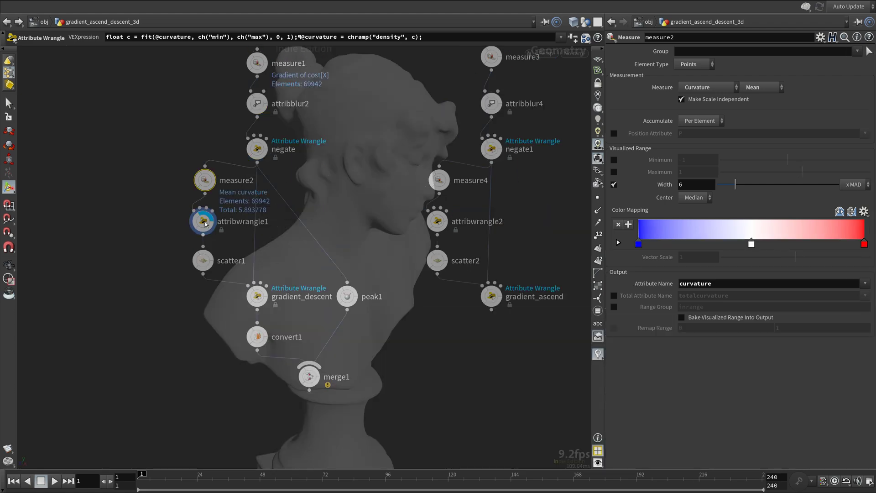
# - Set attribwrangle1's curvature remap Min to -1.7 and Max to 1.1
pyautogui.click(206, 223)
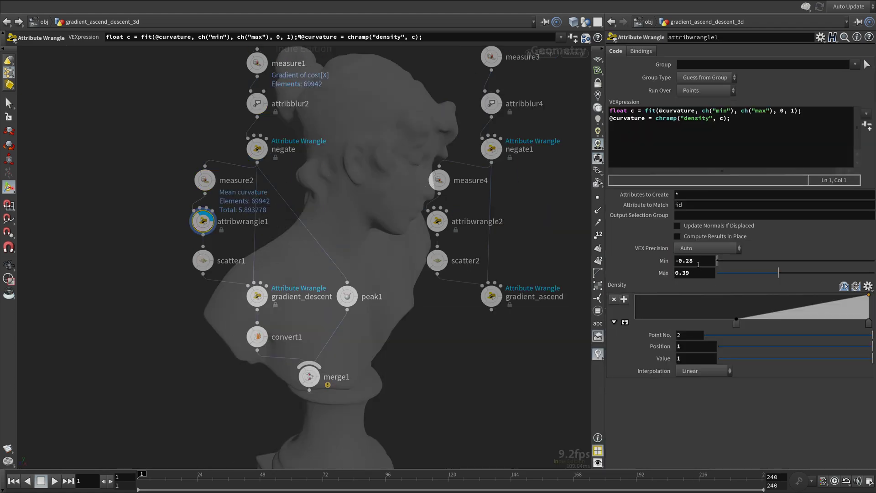
pyautogui.press('BackSpace')
pyautogui.press('BackSpace')
pyautogui.write('.7')
pyautogui.press('Tab')
pyautogui.write('1.1')
pyautogui.press('Return')
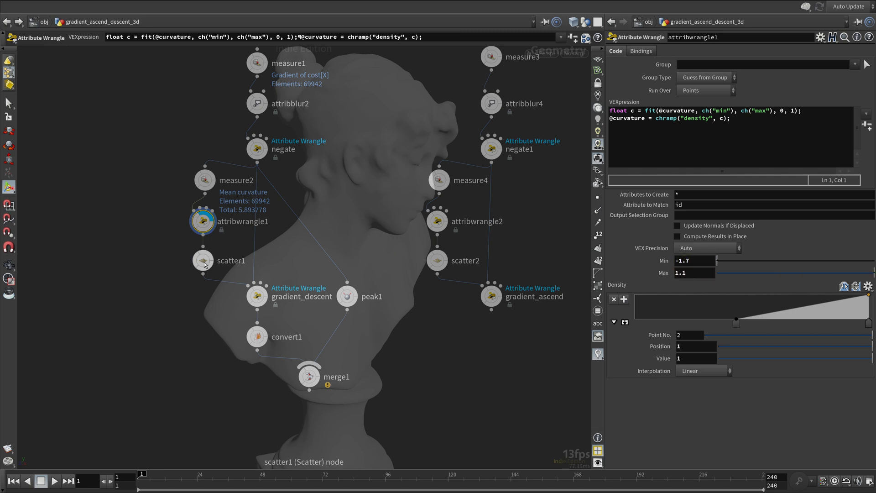
pyautogui.click(205, 263)
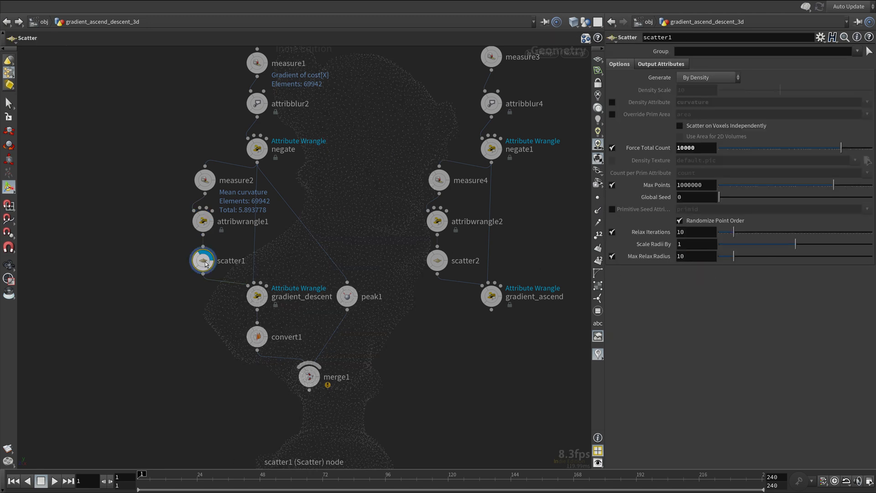
# - Enable scatter1's Density Attribute and shift the density ramp's low key right
pyautogui.click(612, 102)
pyautogui.click(203, 221)
pyautogui.moveTo(736, 324); pyautogui.dragTo(792, 331)
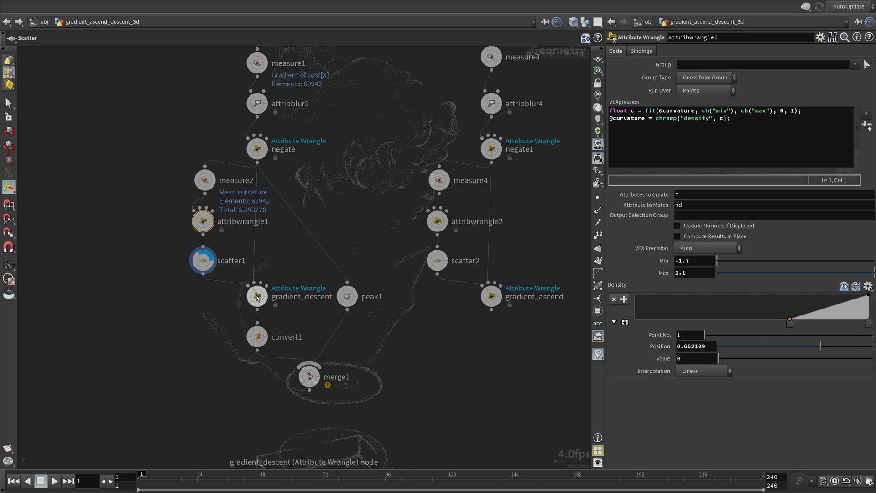
# - View the gradient_descent streamlines, then display merge1's merged result
pyautogui.click(258, 299)
pyautogui.press('n')
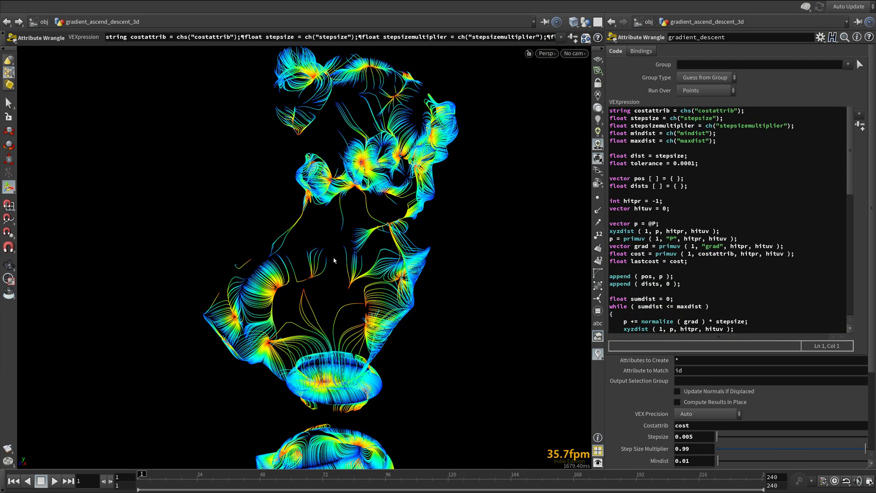
pyautogui.press('n')
pyautogui.click(309, 378)
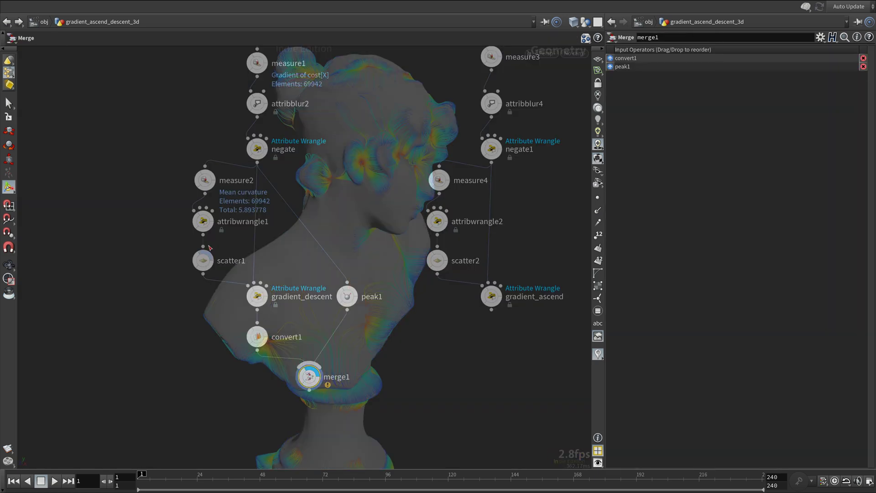
# - Change file1's geometry path from sapho_uniform.bgeo.sc to sapho.bgeo.sc
pyautogui.moveTo(315, 110); pyautogui.dragTo(251, 190, button='middle')
pyautogui.click(260, 94)
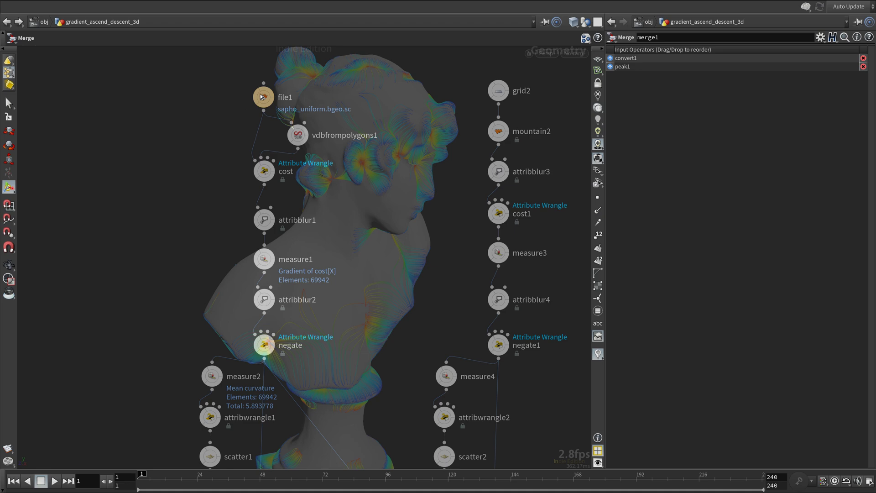
pyautogui.moveTo(740, 67); pyautogui.dragTo(711, 67)
pyautogui.press('BackSpace')
pyautogui.press('Return')
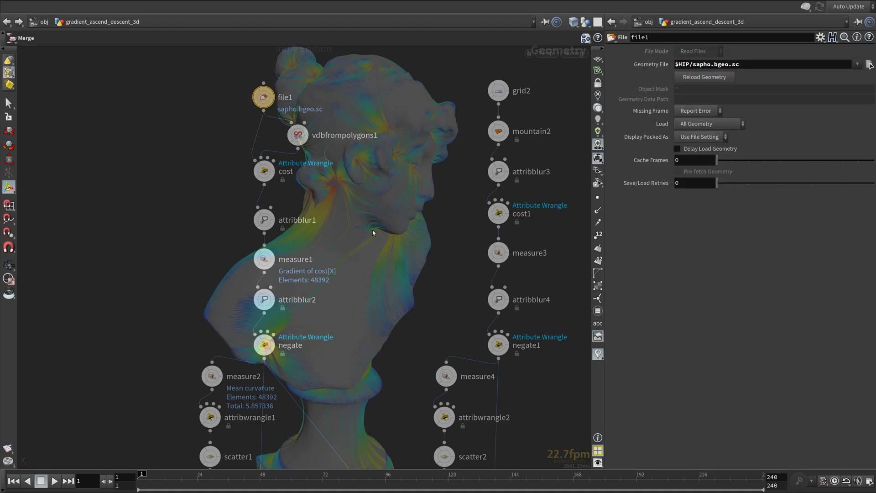
# - Review curvature, remap, seeds and merged streamlines, then turn off scatter1's Density Attribute
pyautogui.moveTo(324, 256); pyautogui.dragTo(319, 105, button='middle')
pyautogui.click(212, 376)
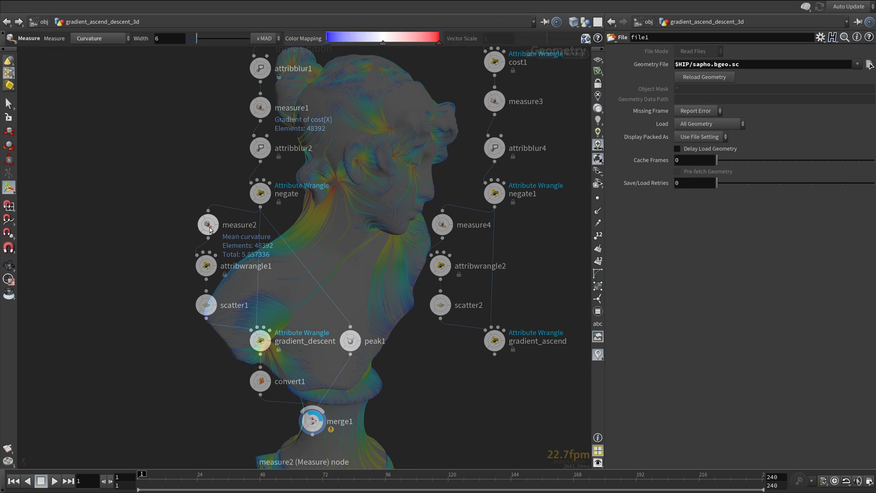
pyautogui.click(209, 269)
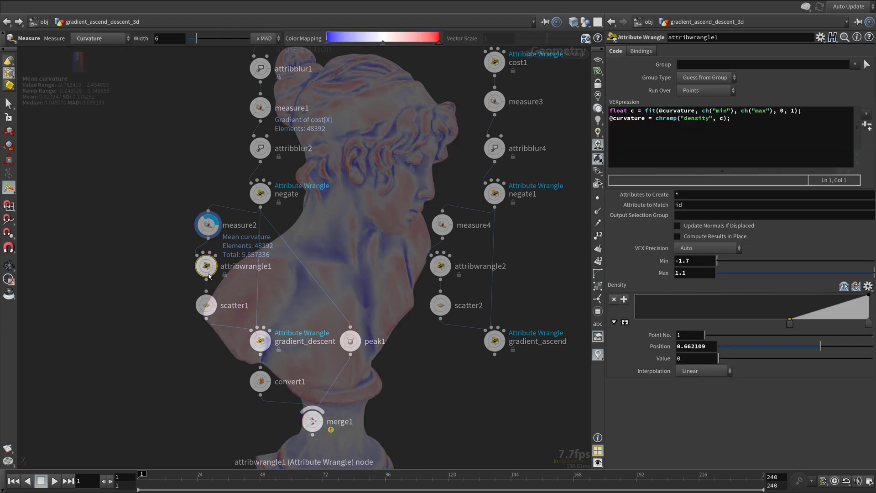
pyautogui.click(208, 305)
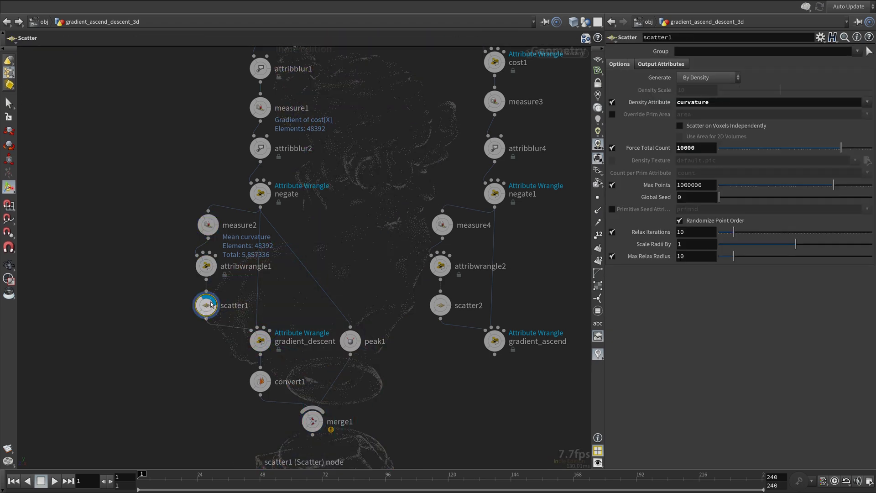
pyautogui.click(261, 342)
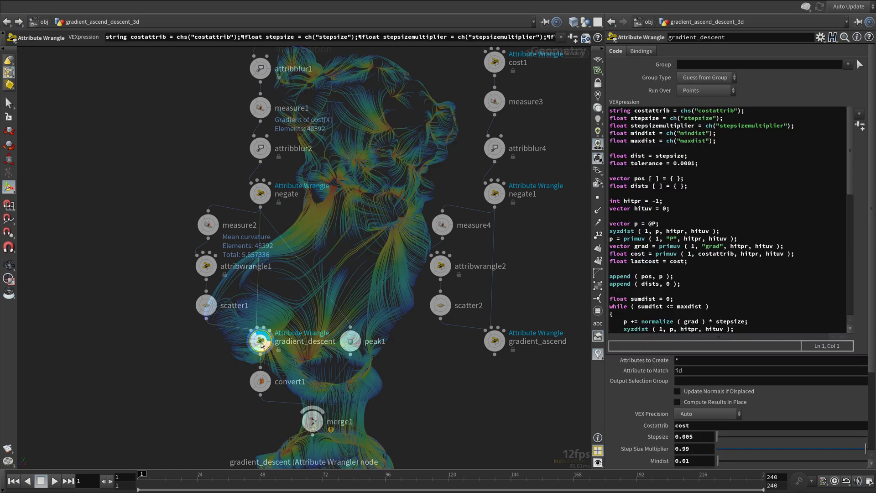
pyautogui.click(313, 421)
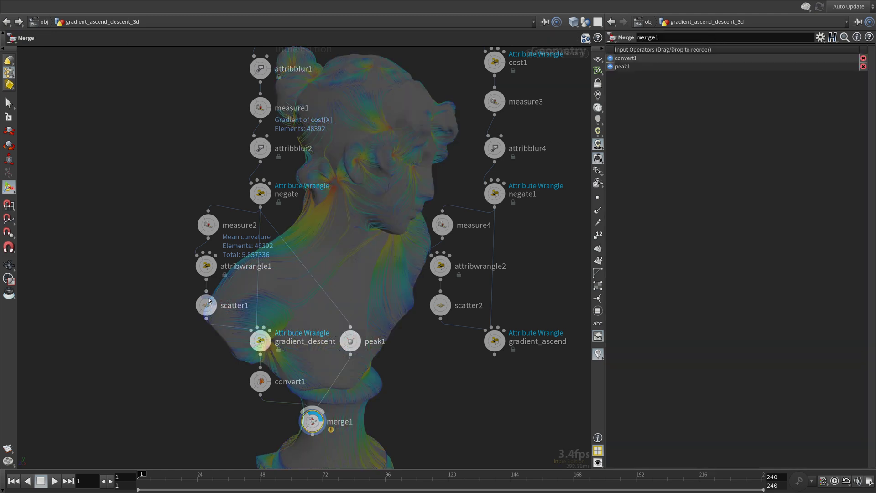
pyautogui.click(206, 305)
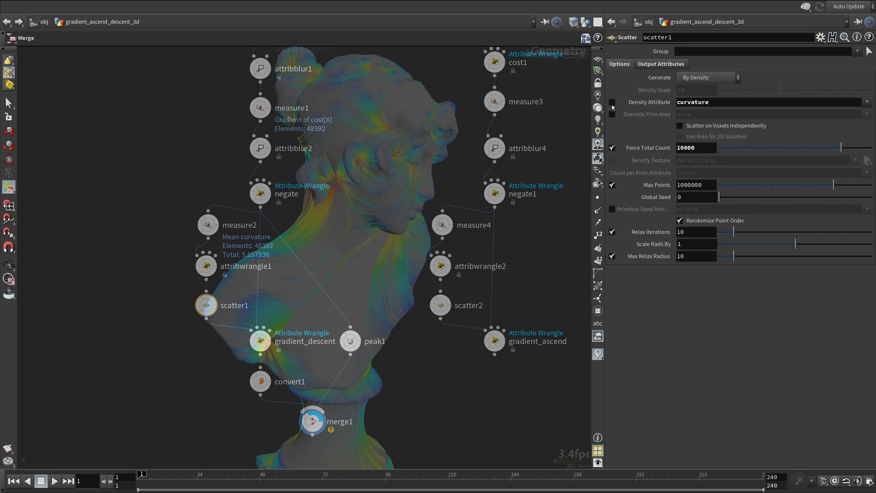
pyautogui.click(612, 102)
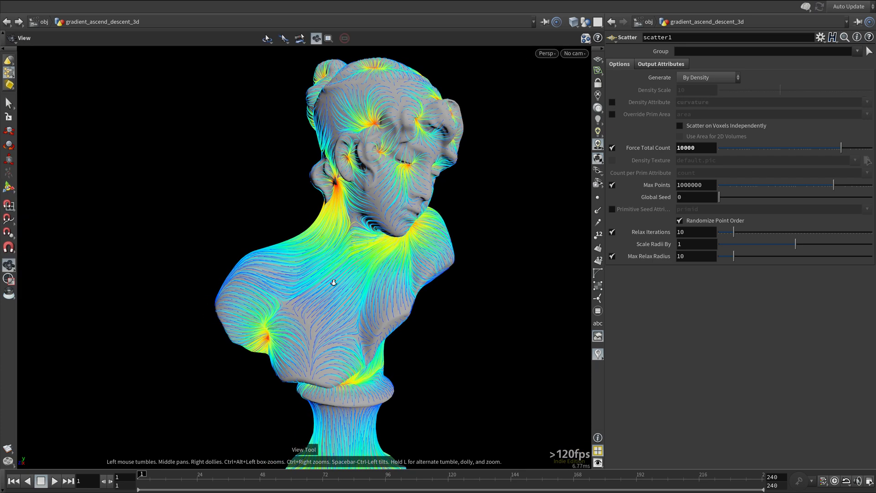
# - Delete the old right-hand branch of nodes
pyautogui.press('n')
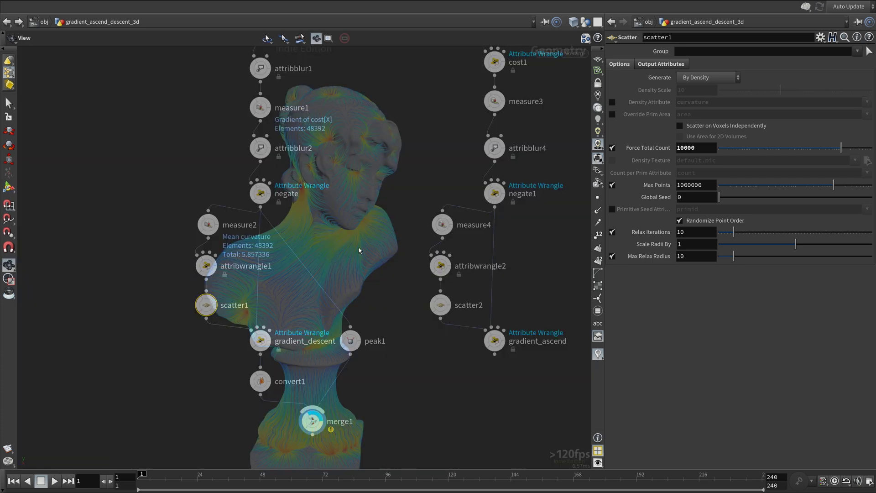
pyautogui.scroll(-3, 356, 251)
pyautogui.scroll(-2, 355, 245)
pyautogui.moveTo(351, 463); pyautogui.dragTo(481, 86)
pyautogui.press('Delete')
# - Copy all 14 descent-network nodes and paste the duplicate beside the original
pyautogui.moveTo(191, 160); pyautogui.dragTo(256, 82)
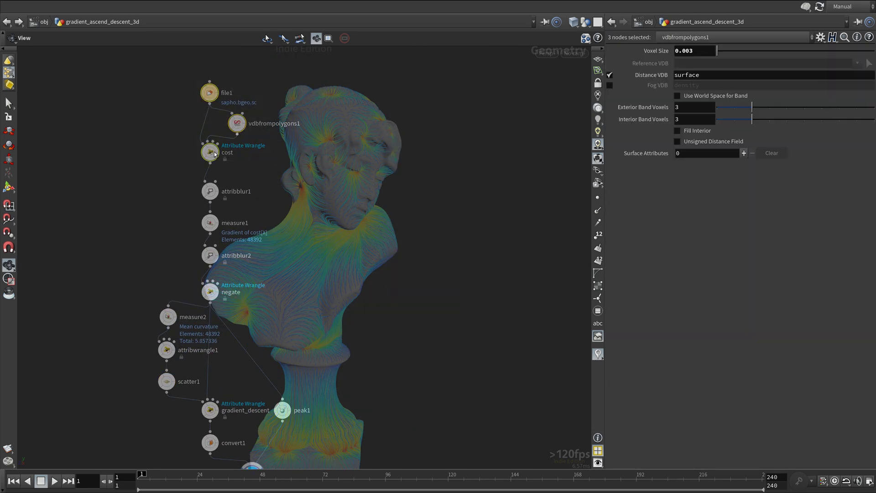
pyautogui.scroll(-1, 178, 181)
pyautogui.moveTo(141, 85); pyautogui.dragTo(292, 420)
pyautogui.hotkey('ctrl', 'c')
pyautogui.hotkey('ctrl', 'v')
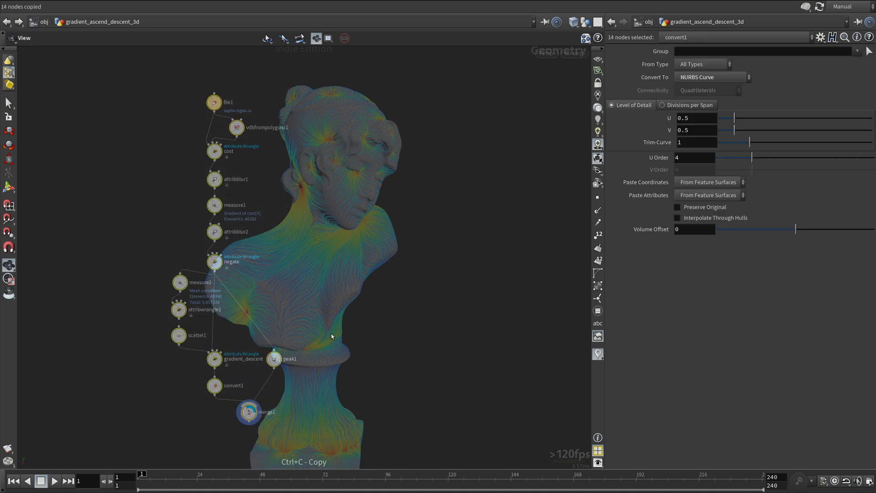
pyautogui.click(366, 103)
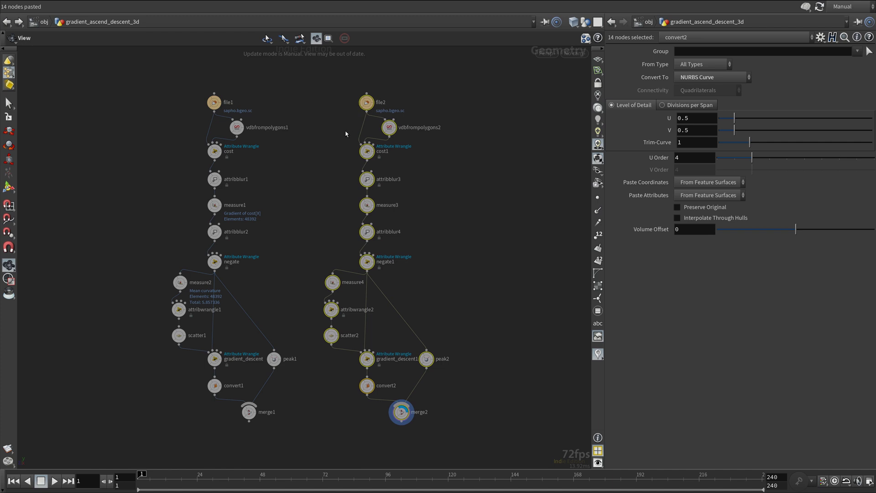
# - Negate volumesample in cost1's expression and rename gradient_descent1 to gradient_ascend
pyautogui.click(366, 151)
pyautogui.click(637, 111)
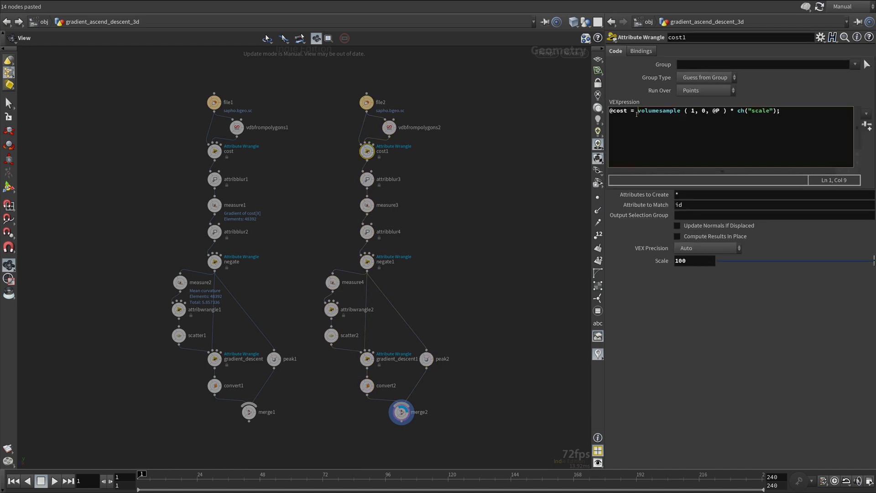
pyautogui.write('-')
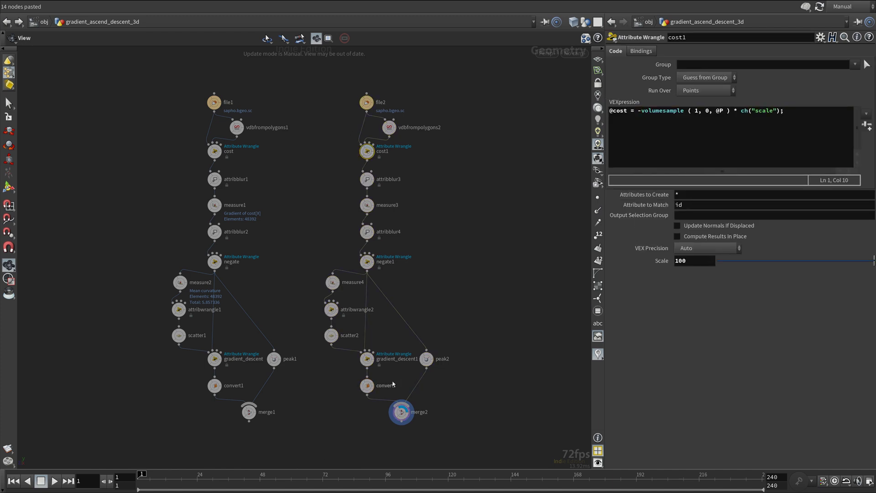
pyautogui.doubleClick(398, 360)
pyautogui.write('gradient_ascend')
pyautogui.press('Return')
pyautogui.scroll(-5, 301, 324)
# - Add switch1 fed by merge1 and merge2, and display its second input
pyautogui.click(249, 260)
pyautogui.click(320, 294)
pyautogui.click(401, 269)
pyautogui.moveTo(731, 51); pyautogui.dragTo(729, 54)
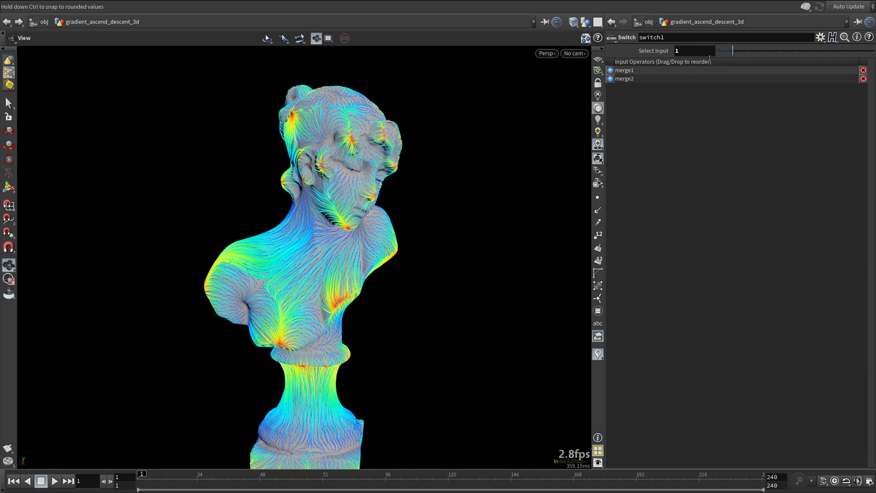
# - Toggle switch1 between inputs 0 and 1 to compare, leaving it on 0
pyautogui.moveTo(358, 219)
pyautogui.mouseDown()
pyautogui.moveTo(365, 226)
pyautogui.moveTo(349, 209)
pyautogui.mouseUp()
pyautogui.moveTo(730, 51)
pyautogui.mouseDown()
pyautogui.moveTo(722, 58)
pyautogui.moveTo(730, 52)
pyautogui.mouseUp()
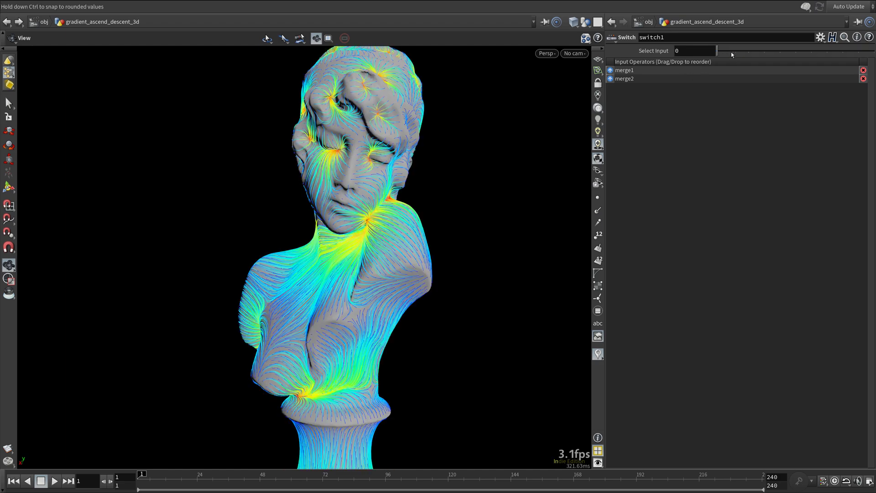
pyautogui.click(735, 53)
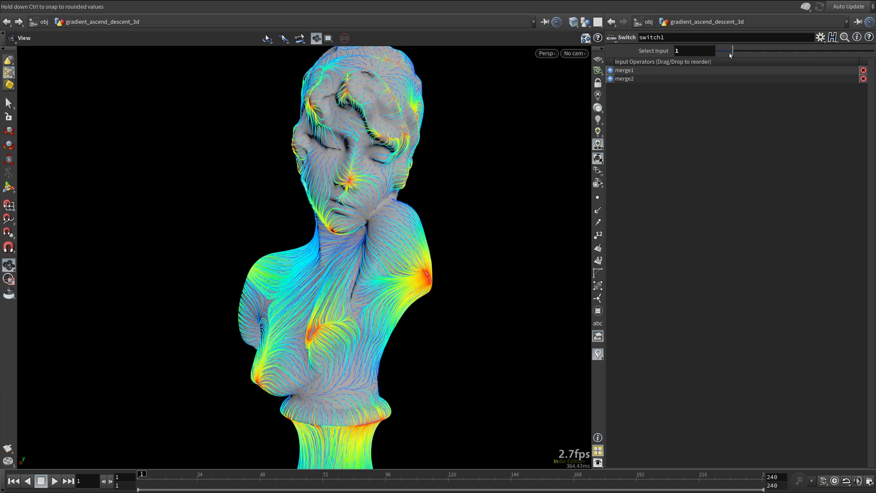
pyautogui.click(720, 54)
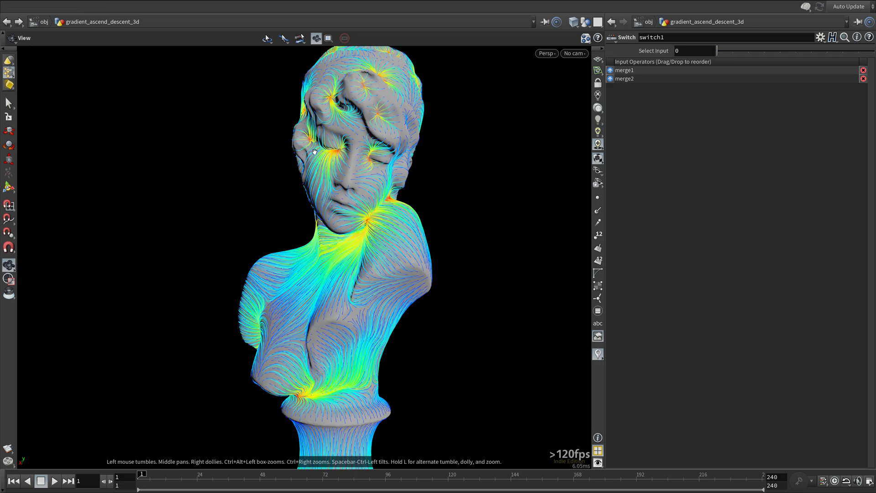
# - Merge convert1, convert2 and peak1 into merge3 and wire it into switch1
pyautogui.press('n')
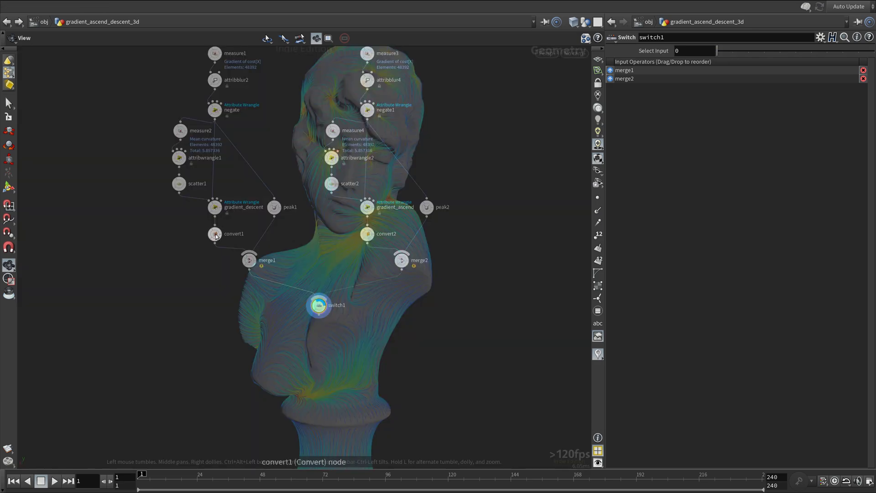
pyautogui.click(216, 235)
pyautogui.click(228, 318)
pyautogui.click(367, 243)
pyautogui.click(228, 315)
pyautogui.click(274, 216)
pyautogui.click(229, 319)
pyautogui.click(319, 298)
# - Arrange merge3 and switch1, then append a Null named DEPTH below switch1
pyautogui.moveTo(247, 322); pyautogui.dragTo(332, 301)
pyautogui.moveTo(310, 354); pyautogui.dragTo(307, 343)
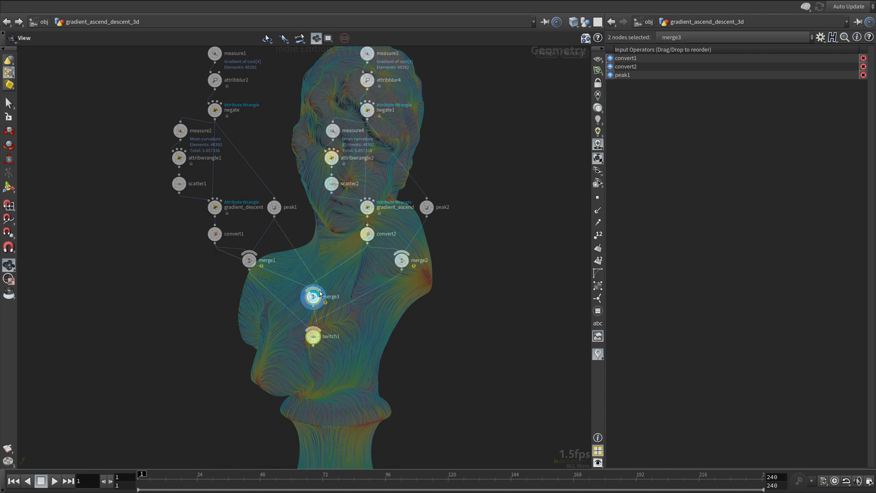
pyautogui.moveTo(313, 297); pyautogui.dragTo(320, 288)
pyautogui.click(322, 335)
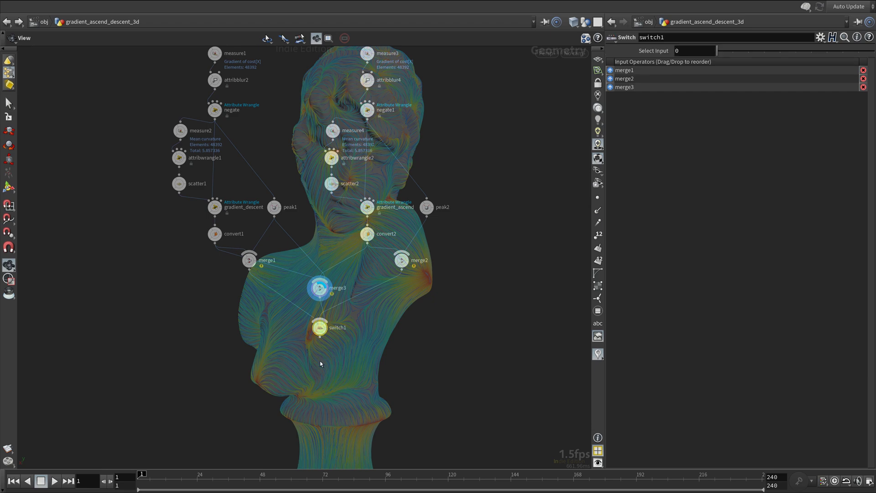
pyautogui.click(320, 360)
pyautogui.write('DEPTH')
pyautogui.press('Return')
pyautogui.click(319, 327)
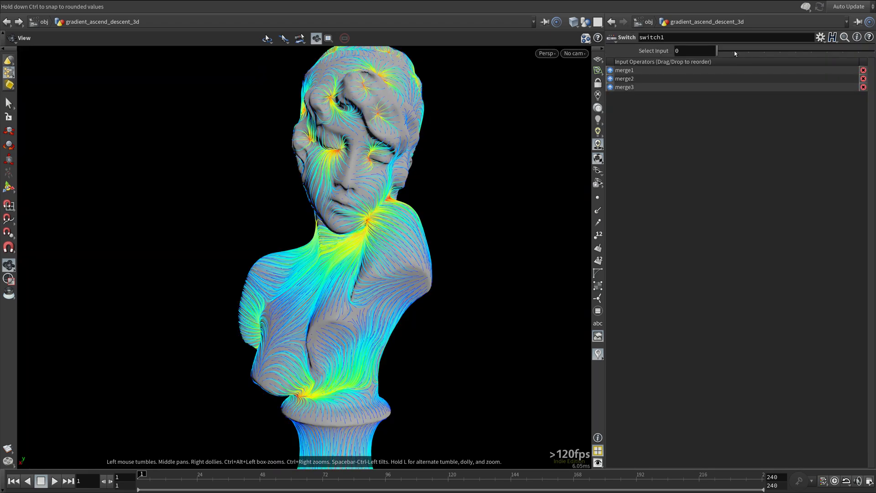
# - Set switch1's Select Input to 2, orbit the framed bust, and undo the last network change
pyautogui.moveTo(732, 53); pyautogui.dragTo(735, 54)
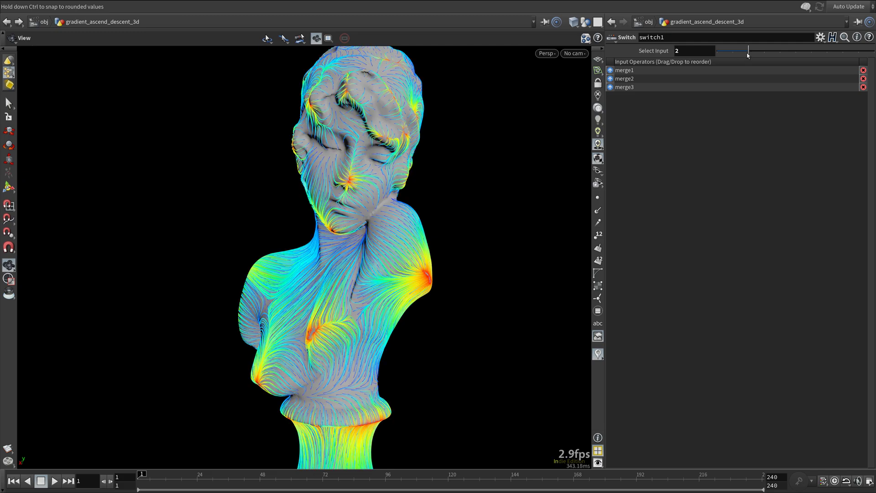
pyautogui.moveTo(278, 258); pyautogui.dragTo(252, 263)
pyautogui.press('f')
pyautogui.moveTo(338, 262); pyautogui.dragTo(309, 243)
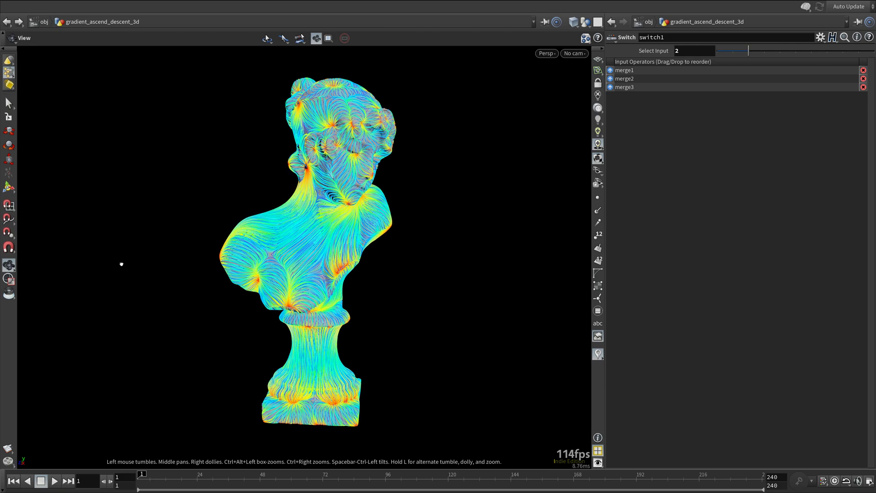
pyautogui.moveTo(318, 270); pyautogui.dragTo(396, 268)
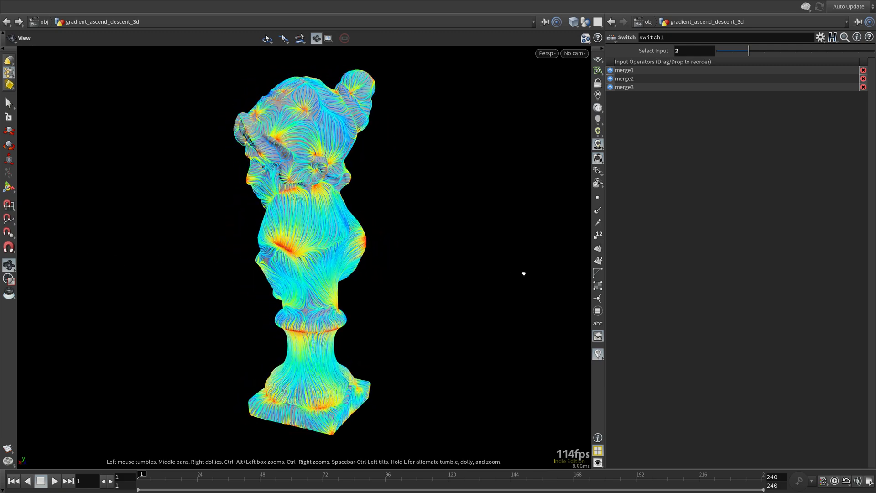
pyautogui.moveTo(628, 275); pyautogui.dragTo(676, 278)
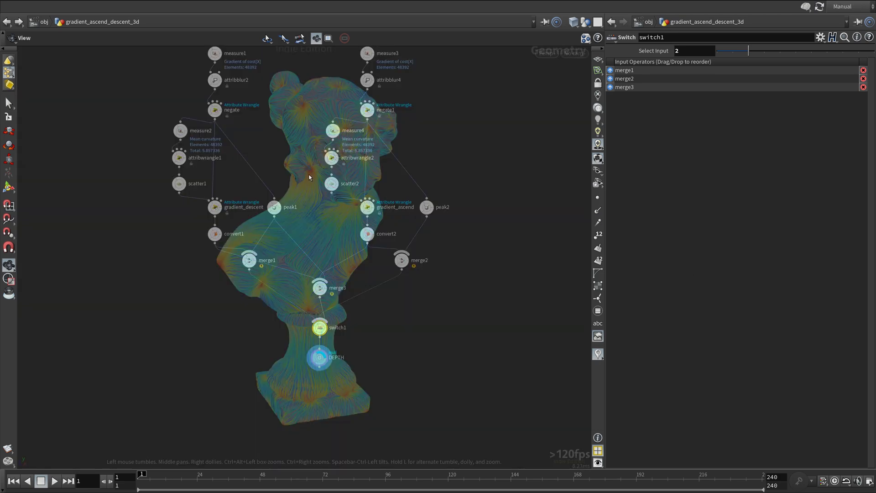
pyautogui.hotkey('ctrl', 'z')
# - Copy all 31 nodes of the network and paste the duplicate to the right
pyautogui.moveTo(159, 56); pyautogui.dragTo(441, 445)
pyautogui.hotkey('ctrl', 'c')
pyautogui.moveTo(441, 312); pyautogui.dragTo(267, 314, button='middle')
pyautogui.hotkey('ctrl', 'v')
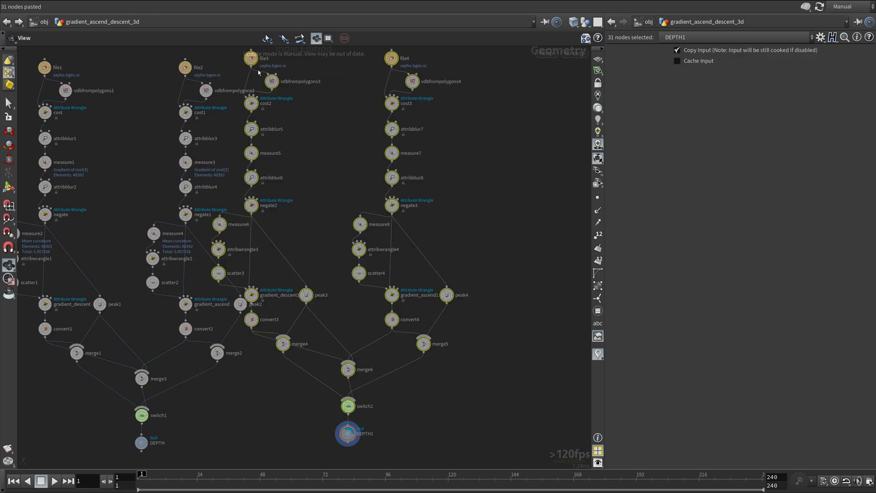
pyautogui.click(325, 118)
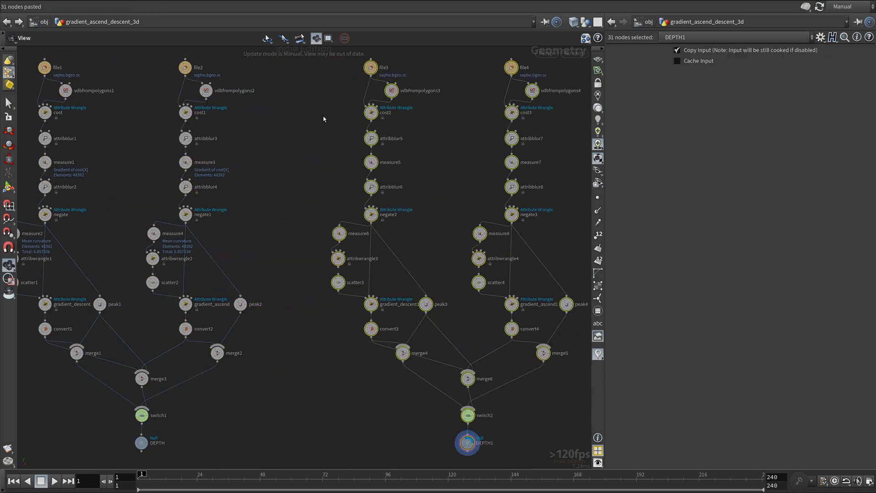
pyautogui.moveTo(291, 141); pyautogui.dragTo(223, 215, button='middle')
pyautogui.moveTo(391, 102); pyautogui.dragTo(346, 137, button='middle')
pyautogui.click(243, 211)
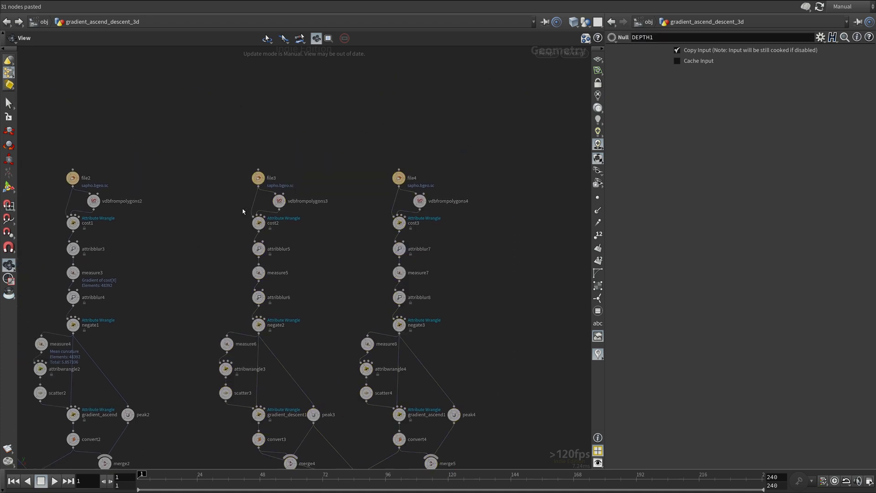
# - Delete the cost2 wrangle and insert a Measure node, measure9, directly under file3
pyautogui.click(259, 223)
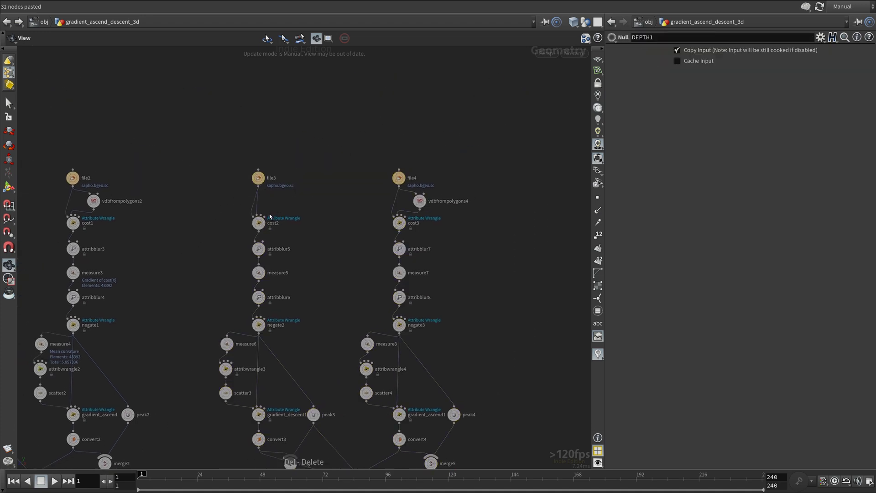
pyautogui.press('Delete')
pyautogui.moveTo(260, 181); pyautogui.dragTo(259, 159)
pyautogui.press('Tab')
pyautogui.write('measu')
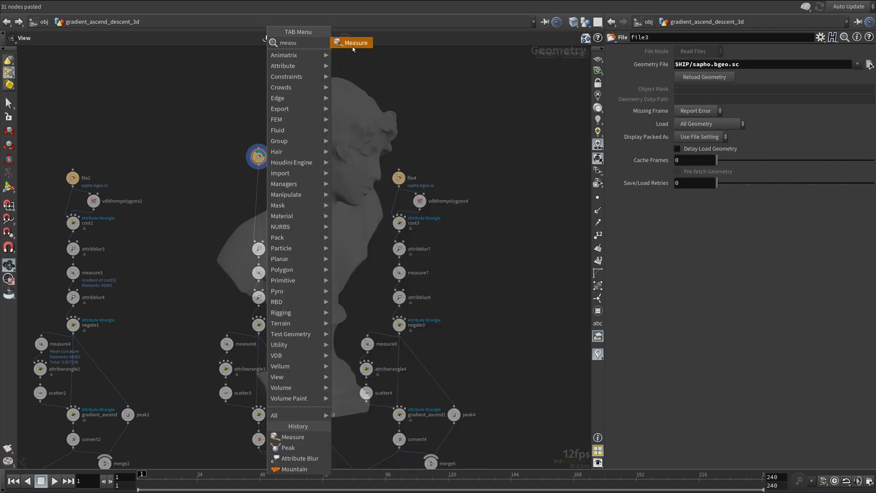
pyautogui.click(354, 44)
pyautogui.click(262, 188)
pyautogui.moveTo(262, 188); pyautogui.dragTo(258, 185)
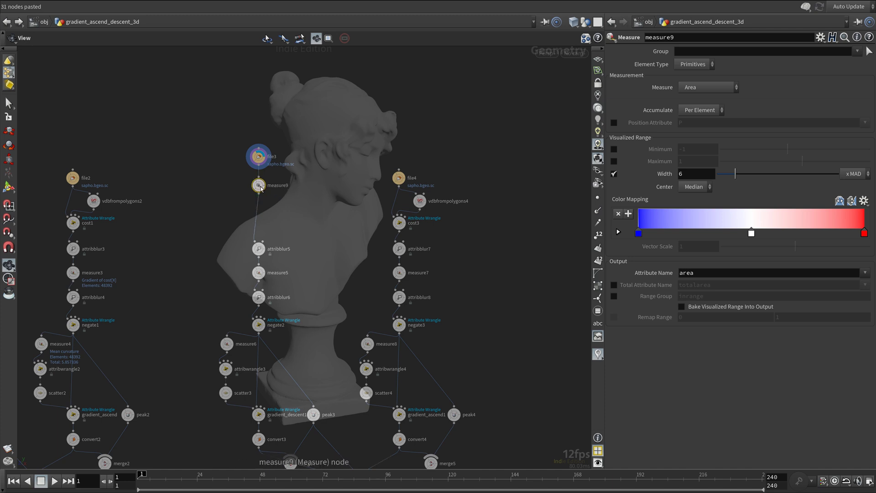
# - Set measure9 to measure Curvature on Points and preview the curvature colours on the bust
pyautogui.click(710, 89)
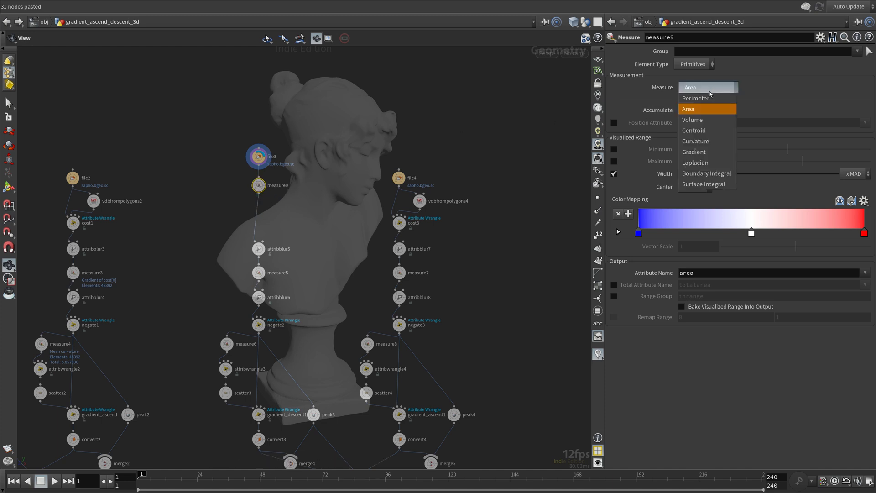
pyautogui.click(691, 145)
pyautogui.click(258, 187)
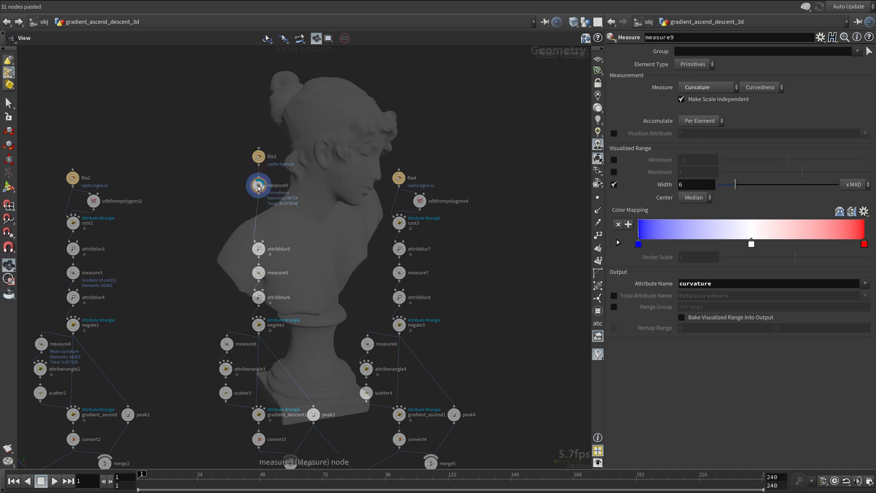
pyautogui.click(694, 64)
pyautogui.click(691, 74)
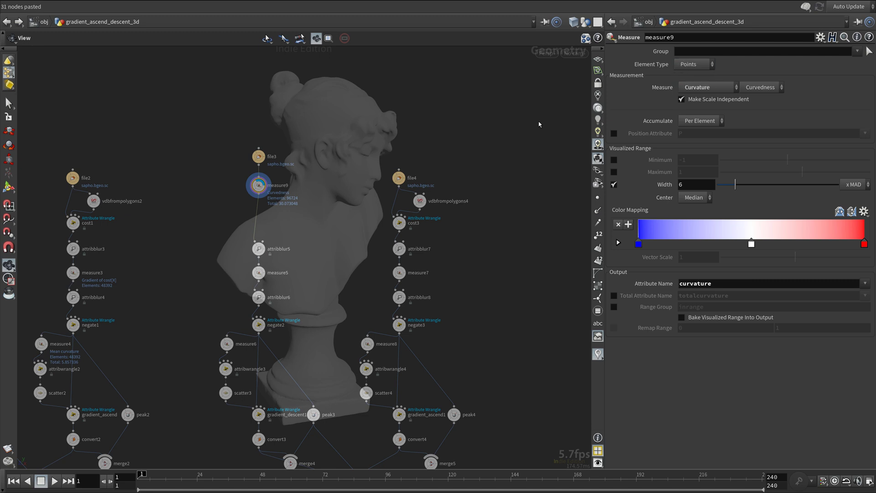
pyautogui.press('n')
pyautogui.press('Return')
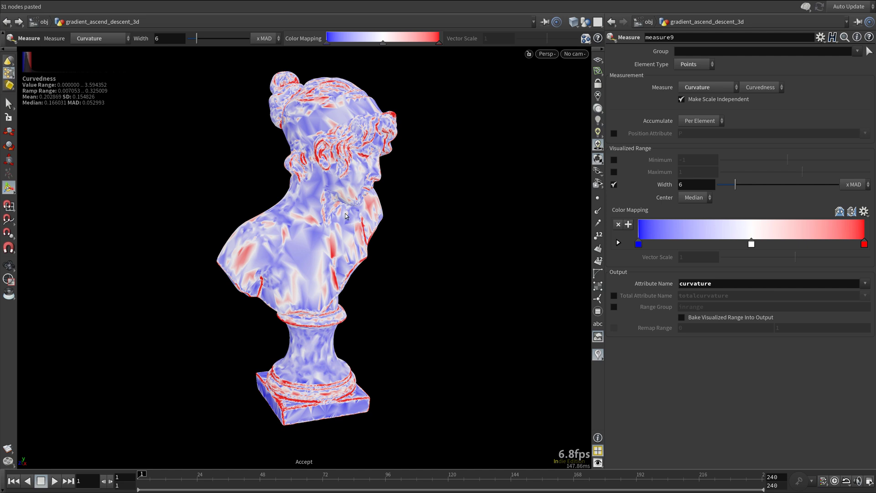
pyautogui.press('Escape')
pyautogui.press('n')
# - Name measure9's output attribute 'cost' and bypass attribblur5
pyautogui.click(723, 287)
pyautogui.write('cost')
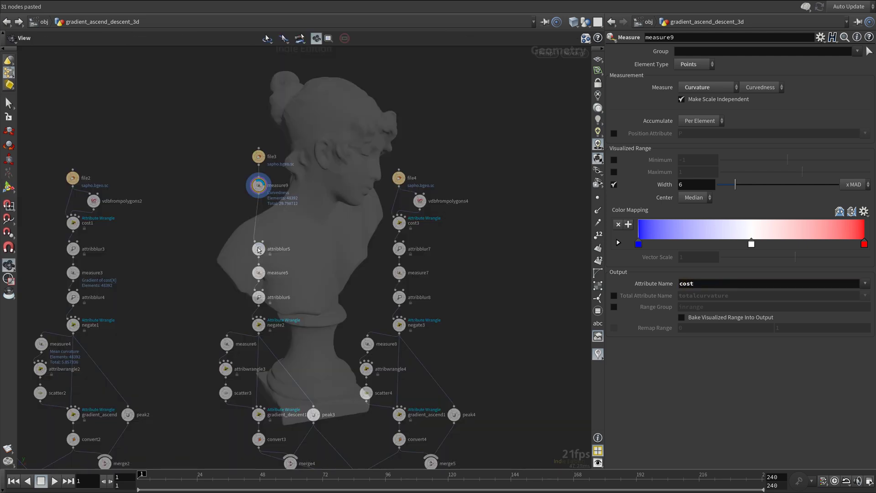
pyautogui.click(259, 249)
pyautogui.press('b')
pyautogui.click(258, 273)
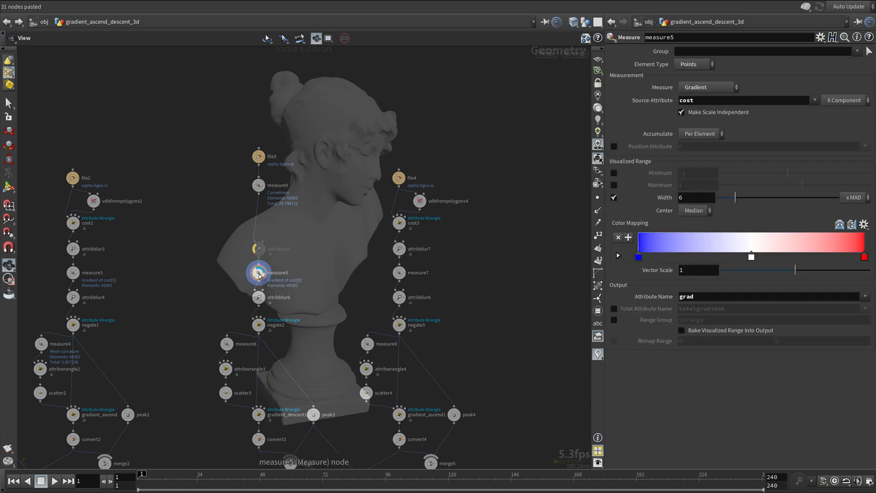
# - Bypass attribblur6 and view scatter3's seed points and the gradient_descent1 flow curves
pyautogui.click(259, 297)
pyautogui.press('b')
pyautogui.click(259, 325)
pyautogui.moveTo(300, 352); pyautogui.dragTo(364, 231, button='middle')
pyautogui.click(291, 273)
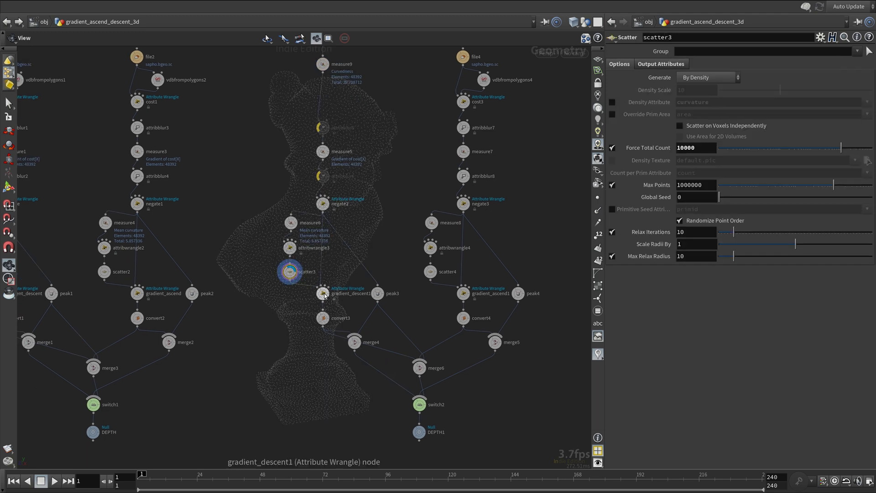
pyautogui.click(325, 296)
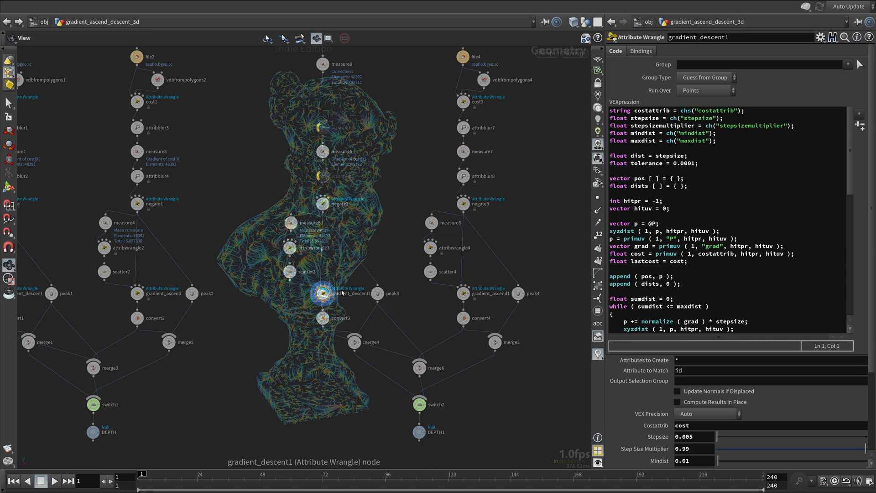
# - Move file3 and measure9 lower, nudge attribblur5 into place, check merge4's output, then select measure9
pyautogui.moveTo(335, 295); pyautogui.dragTo(315, 335, button='middle')
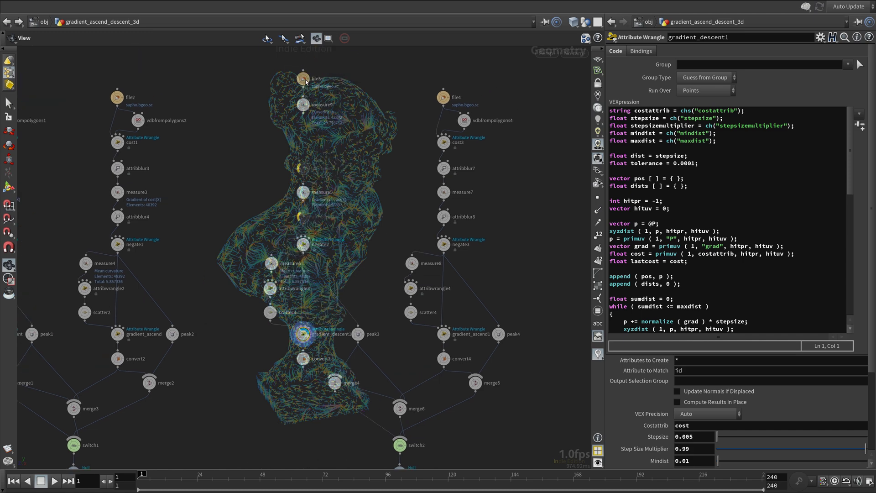
pyautogui.moveTo(305, 81); pyautogui.dragTo(304, 115)
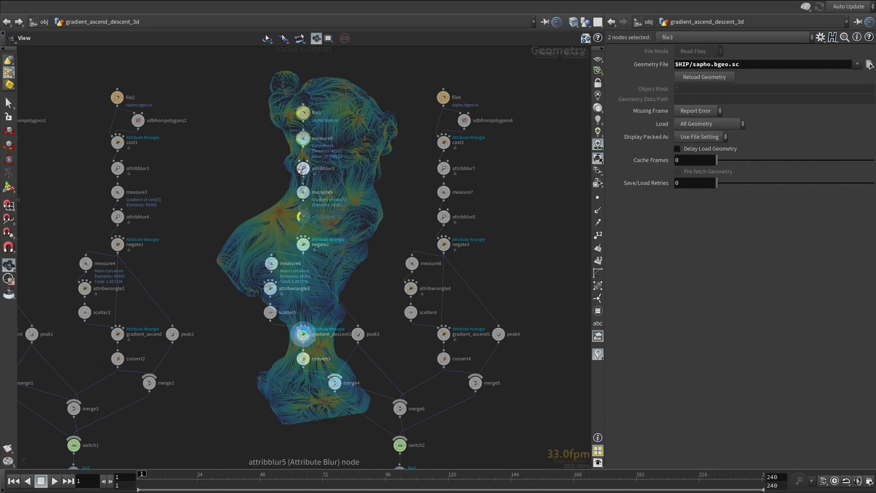
pyautogui.moveTo(305, 171); pyautogui.dragTo(305, 168)
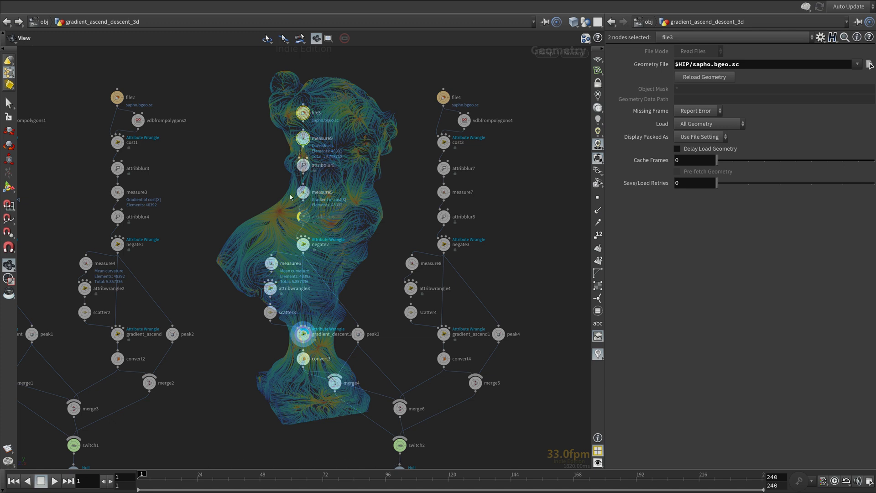
pyautogui.click(335, 383)
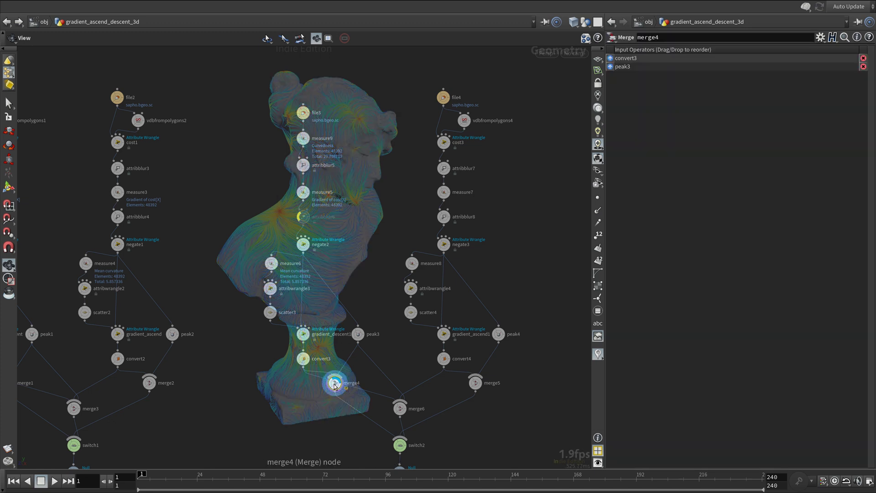
pyautogui.press('n')
pyautogui.moveTo(334, 238); pyautogui.dragTo(316, 236)
pyautogui.press('n')
pyautogui.click(304, 138)
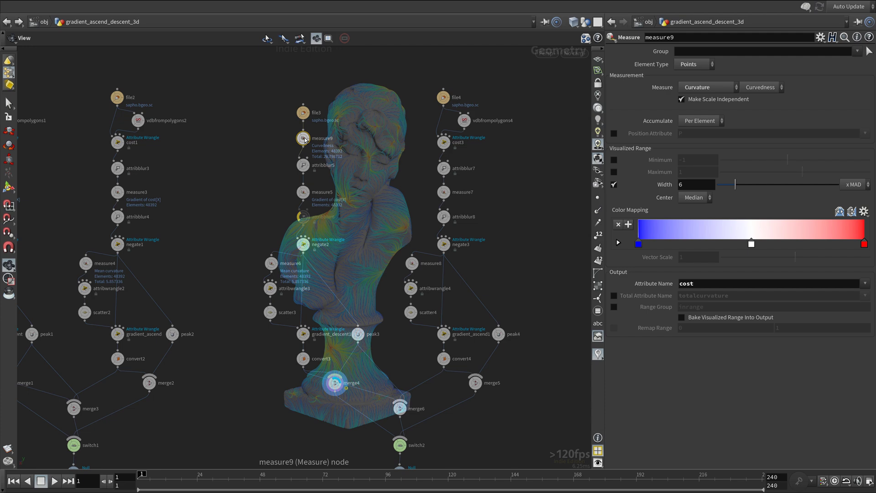
pyautogui.press('n')
pyautogui.click(758, 88)
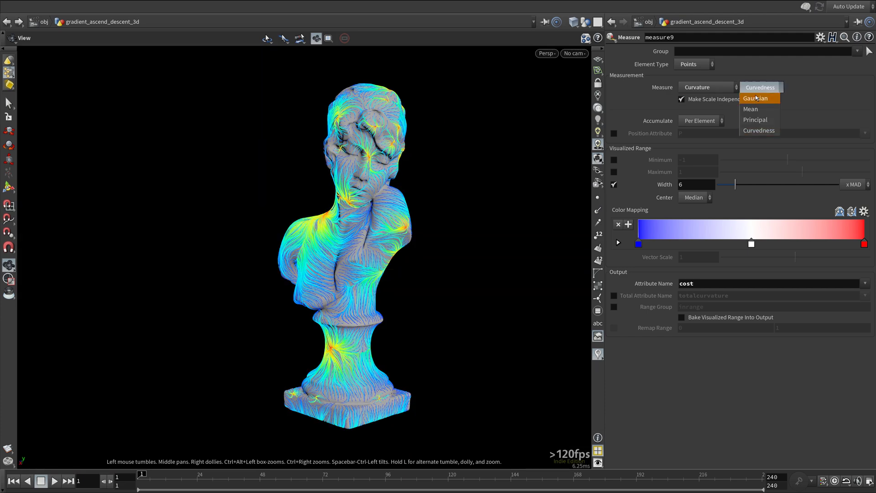
pyautogui.click(752, 102)
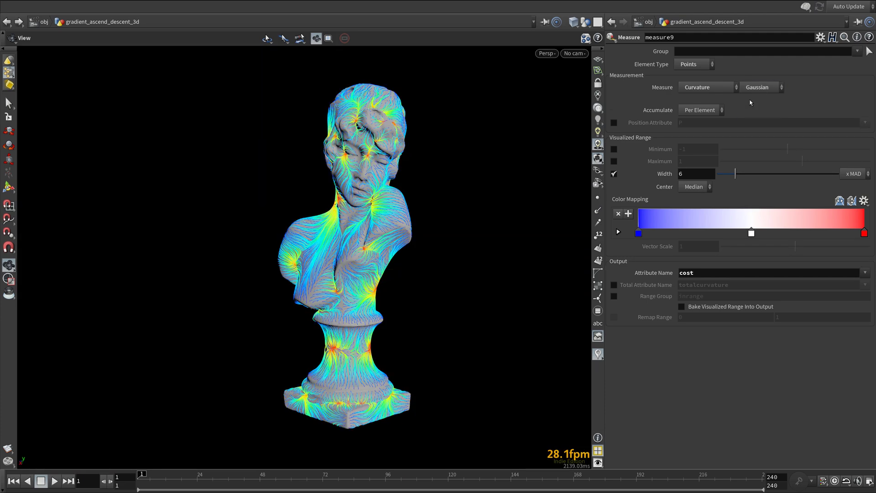
pyautogui.click(756, 88)
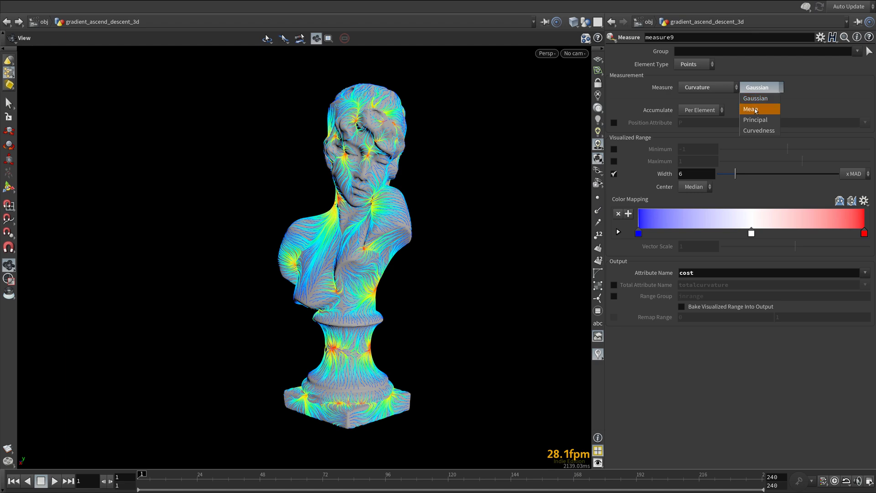
pyautogui.click(757, 130)
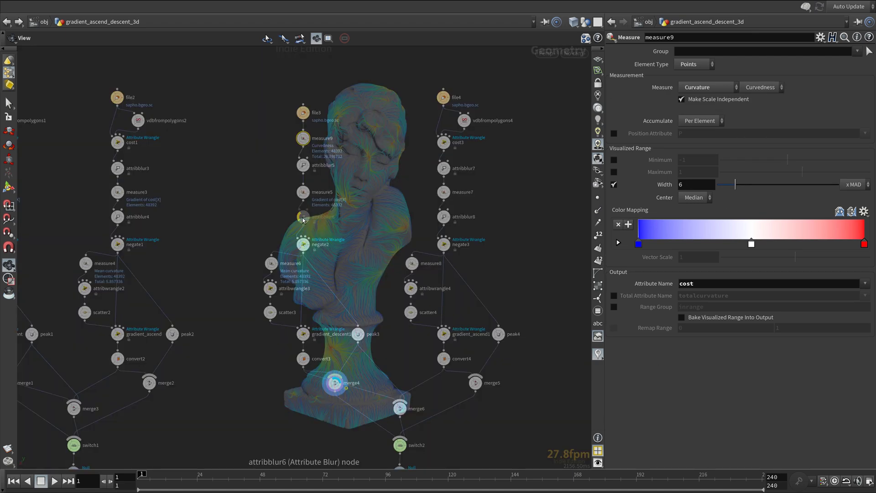
pyautogui.click(304, 220)
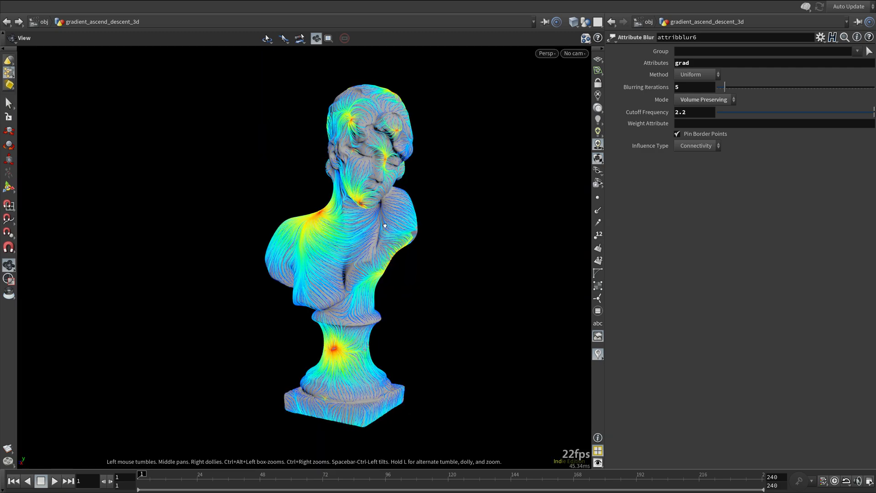
pyautogui.moveTo(322, 218); pyautogui.dragTo(382, 241)
pyautogui.press('n')
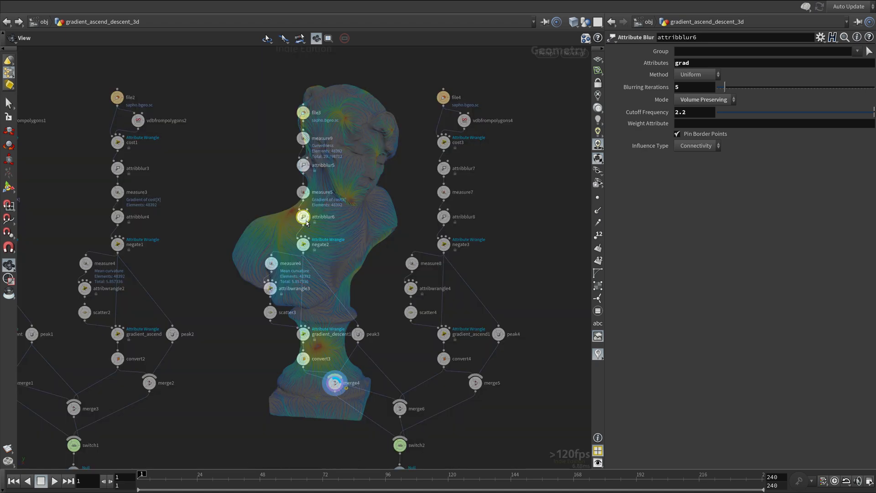
pyautogui.moveTo(308, 220); pyautogui.dragTo(308, 223)
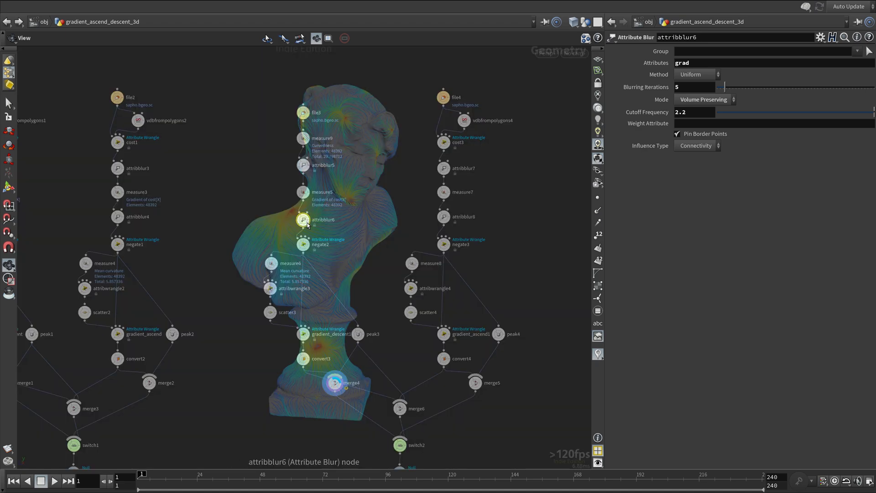
pyautogui.click(304, 193)
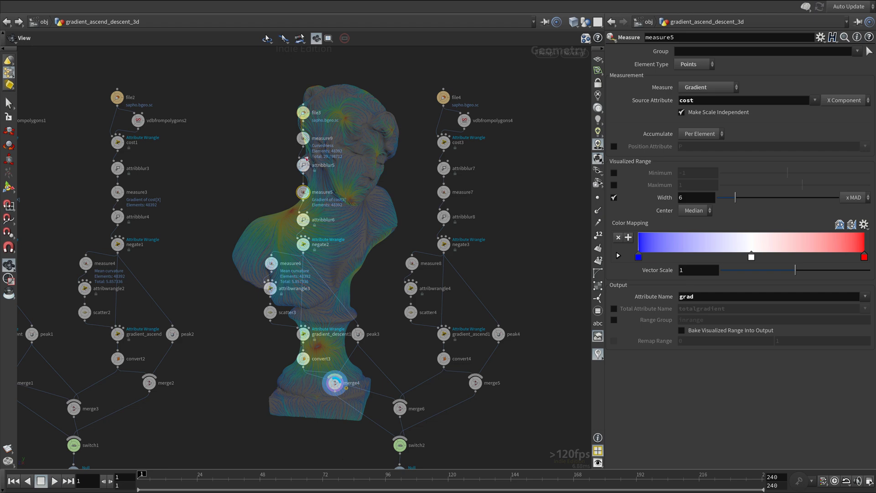
pyautogui.click(310, 142)
pyautogui.press('n')
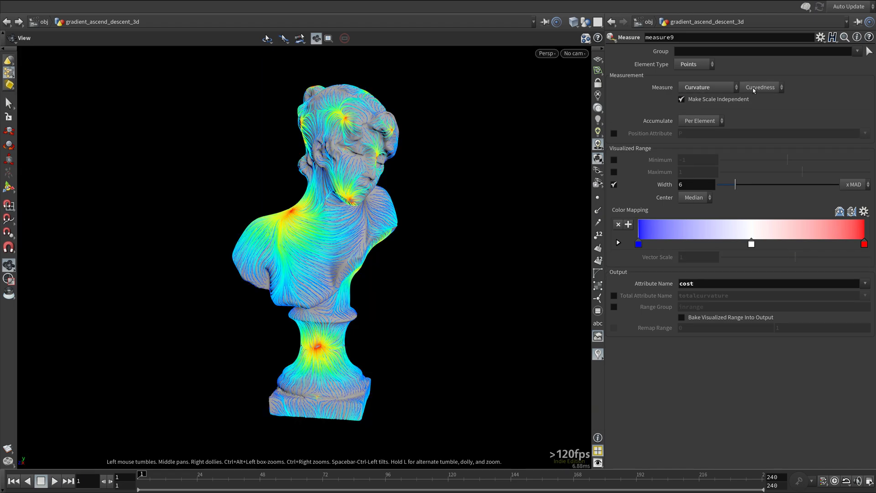
# - Compare Gaussian and Mean curvature as measure9's cost on a frontal view of the bust
pyautogui.click(754, 88)
pyautogui.click(758, 103)
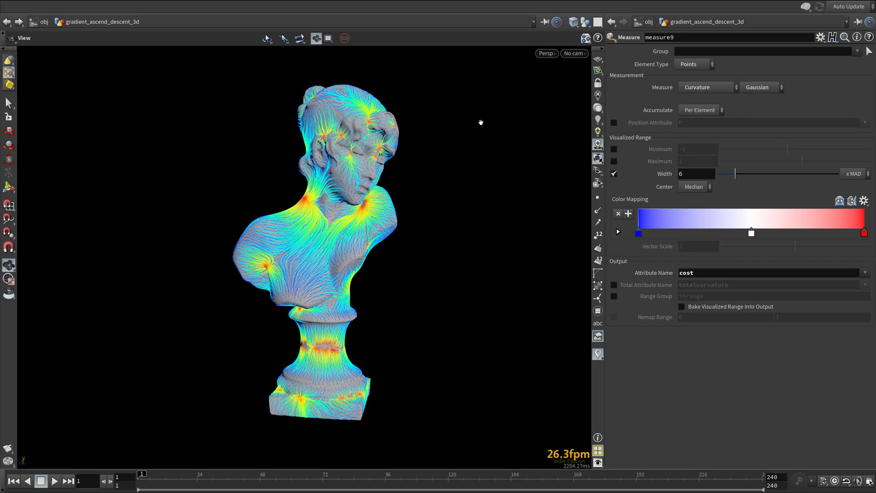
pyautogui.moveTo(343, 205); pyautogui.dragTo(342, 256)
pyautogui.scroll(5, 337, 273)
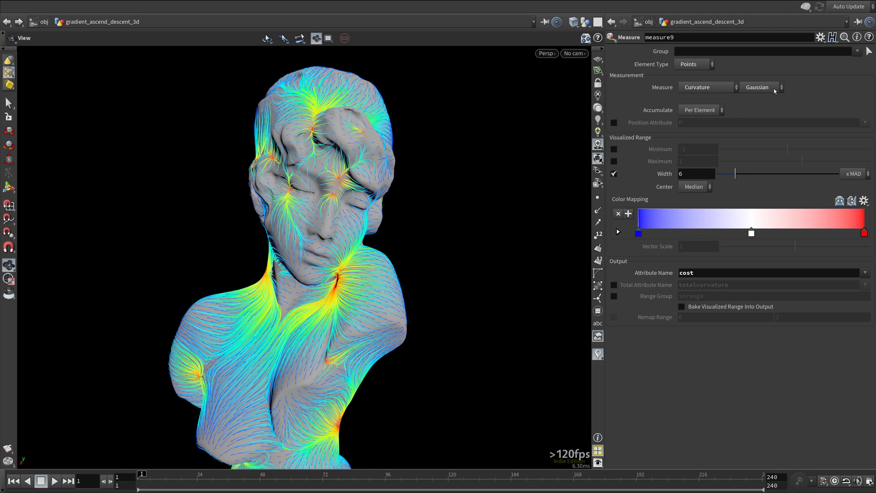
pyautogui.click(763, 111)
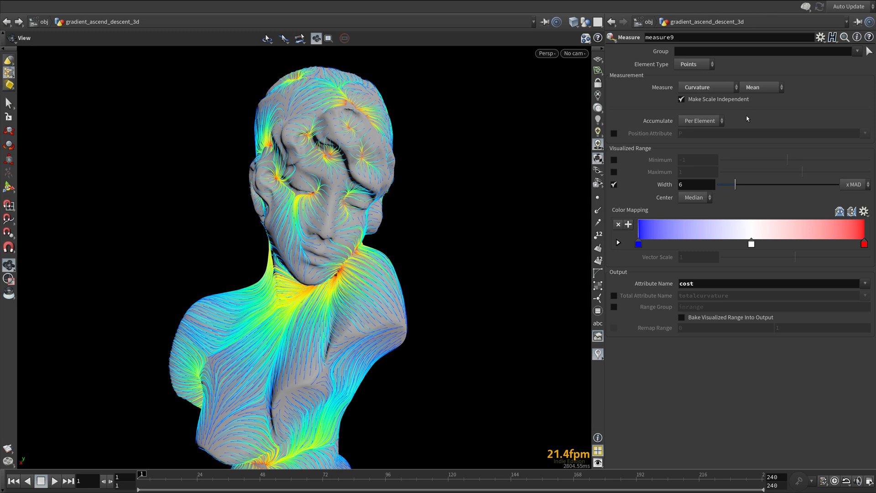
# - Try Principal curvature with the smaller/larger choice, then return to Mean curvature
pyautogui.click(760, 91)
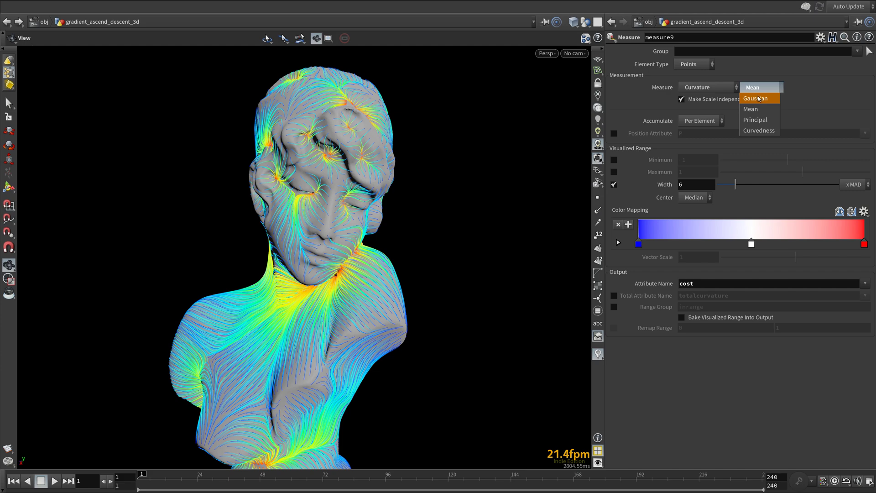
pyautogui.click(760, 124)
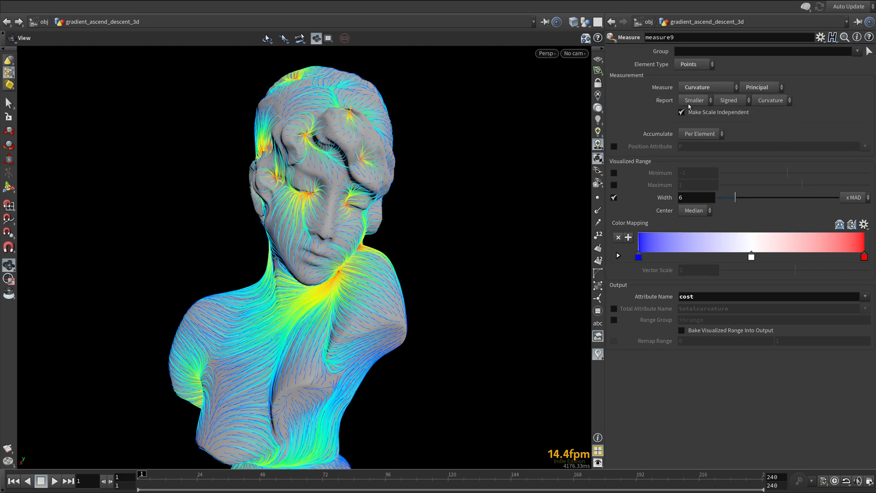
pyautogui.click(692, 102)
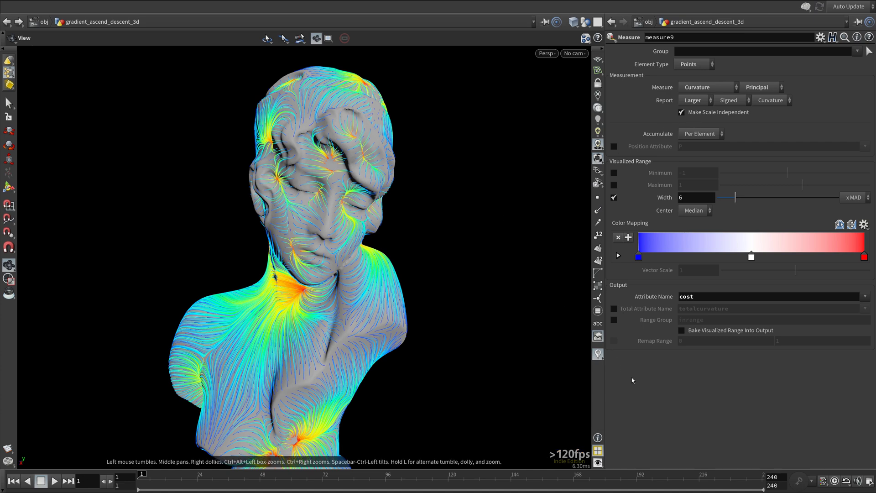
pyautogui.moveTo(278, 229); pyautogui.dragTo(328, 232)
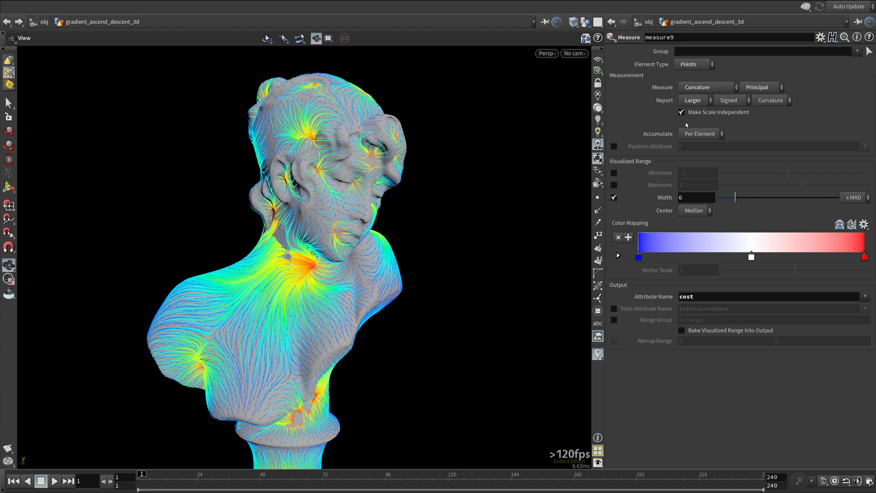
pyautogui.click(759, 87)
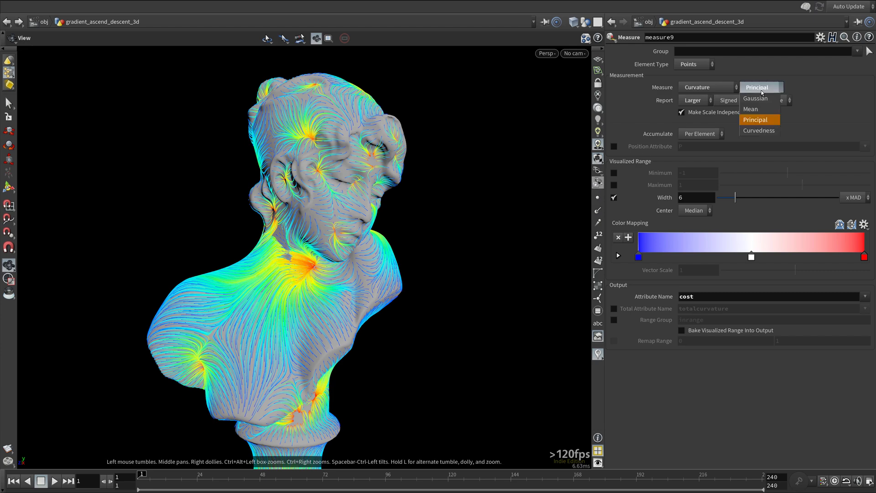
pyautogui.click(754, 111)
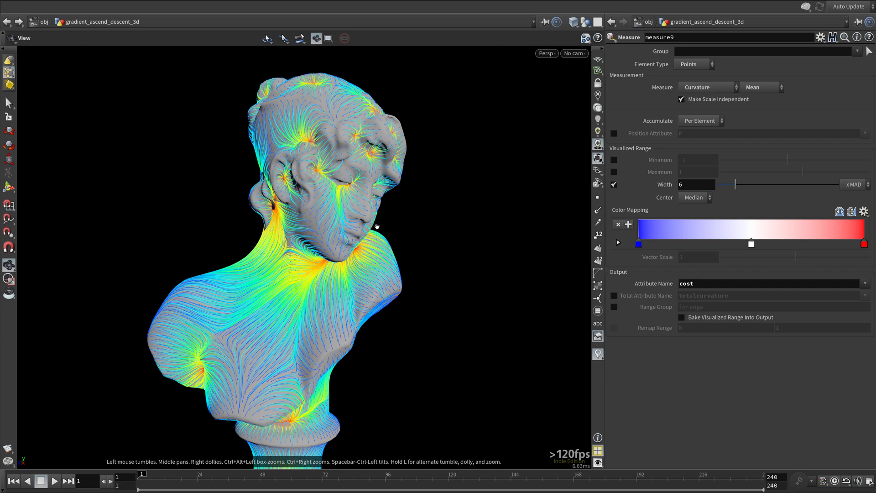
# - Try a 0.5 step size multiplier on gradient_descent1, then undo it back to 0.99
pyautogui.press('n')
pyautogui.click(303, 335)
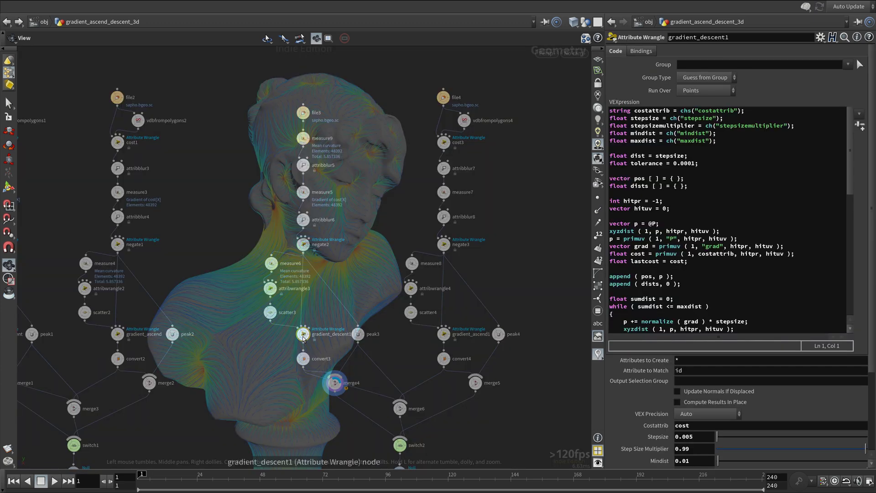
pyautogui.press('n')
pyautogui.click(699, 450)
pyautogui.press('BackSpace')
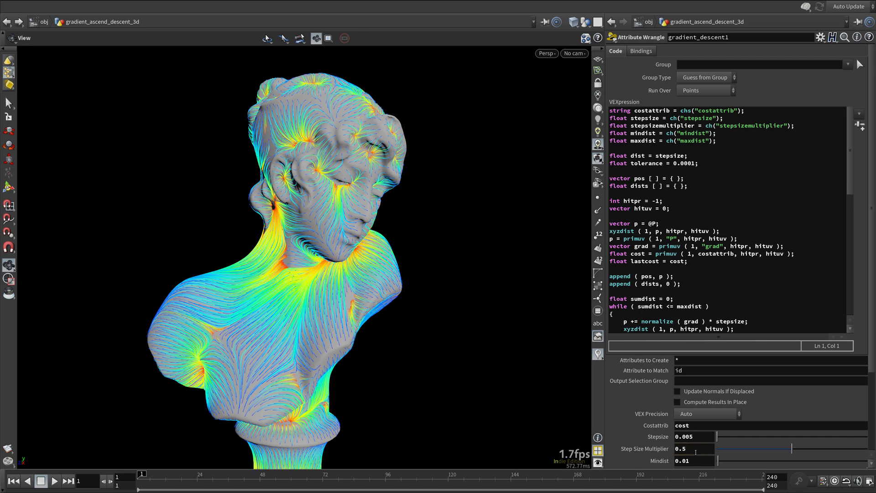
pyautogui.hotkey('ctrl', 'z')
# - Box-select the rightmost column of nodes and delete them
pyautogui.press('n')
pyautogui.moveTo(437, 343); pyautogui.dragTo(384, 465)
pyautogui.press('Delete')
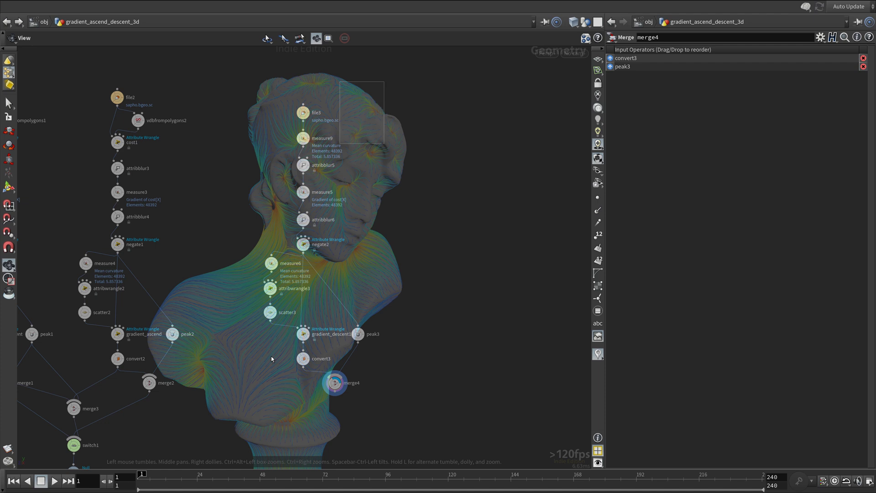
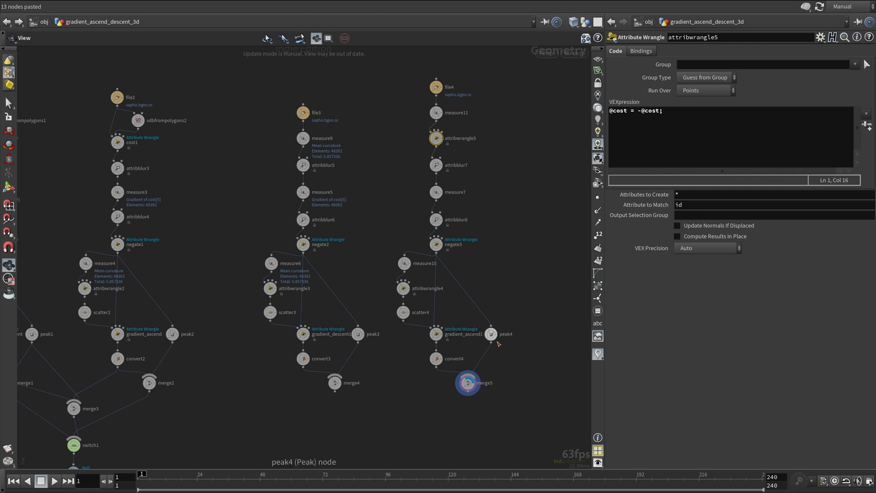
# - Add switch2 after merge4, wire in merge5, and set Select Input to 1 for the negated-cost flow lines
pyautogui.click(335, 382)
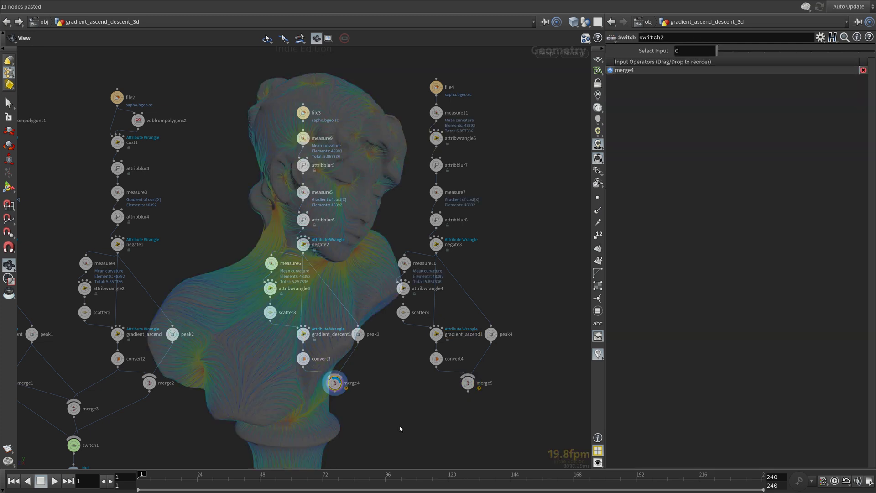
pyautogui.click(398, 426)
pyautogui.click(462, 397)
pyautogui.press('n')
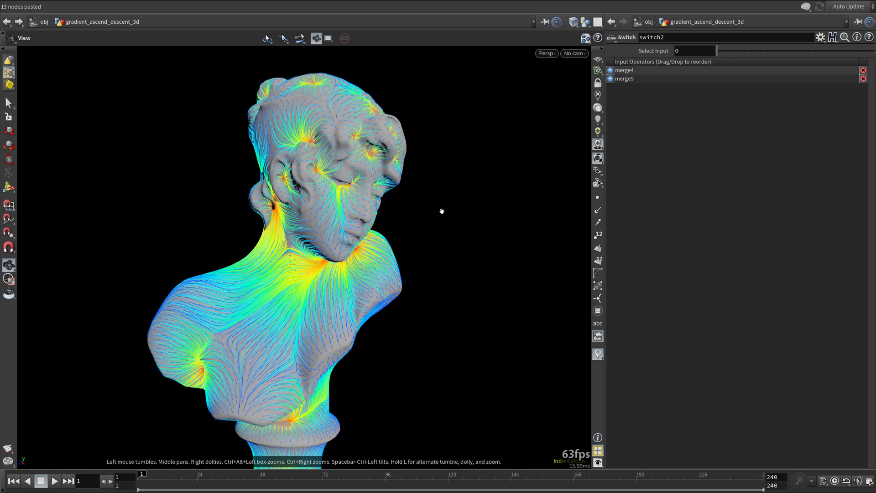
pyautogui.moveTo(718, 51); pyautogui.dragTo(733, 50)
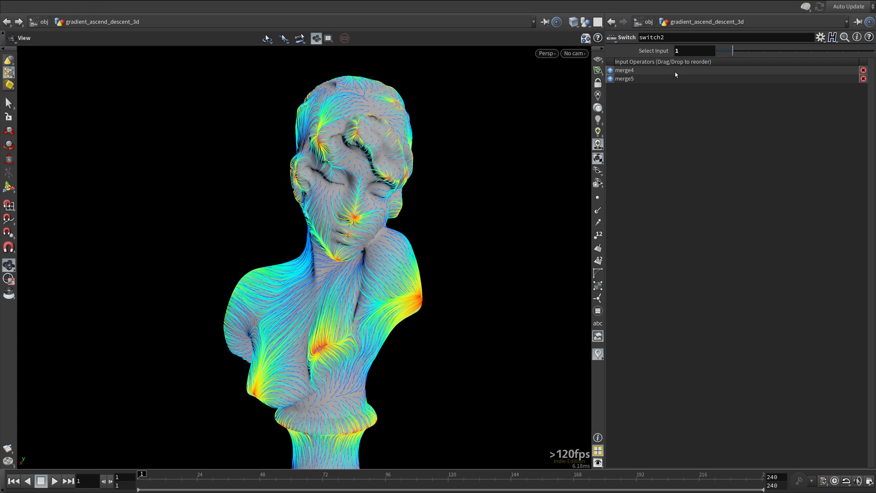
pyautogui.click(725, 54)
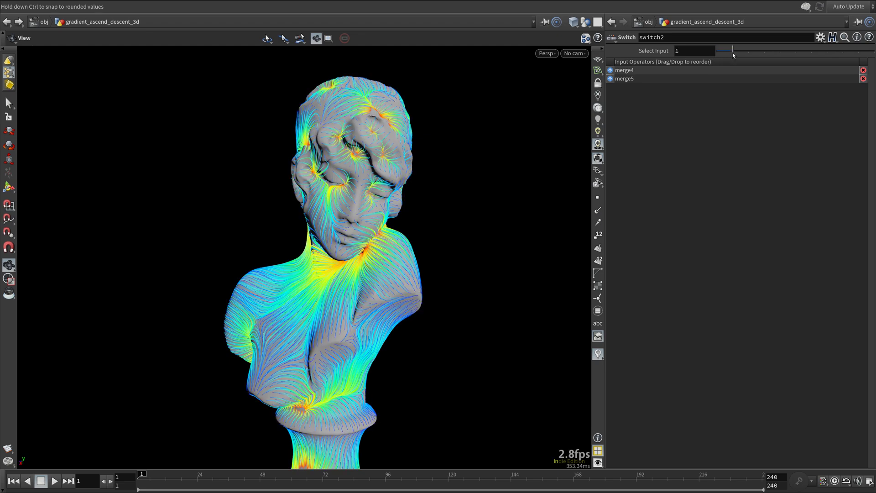
pyautogui.click(732, 53)
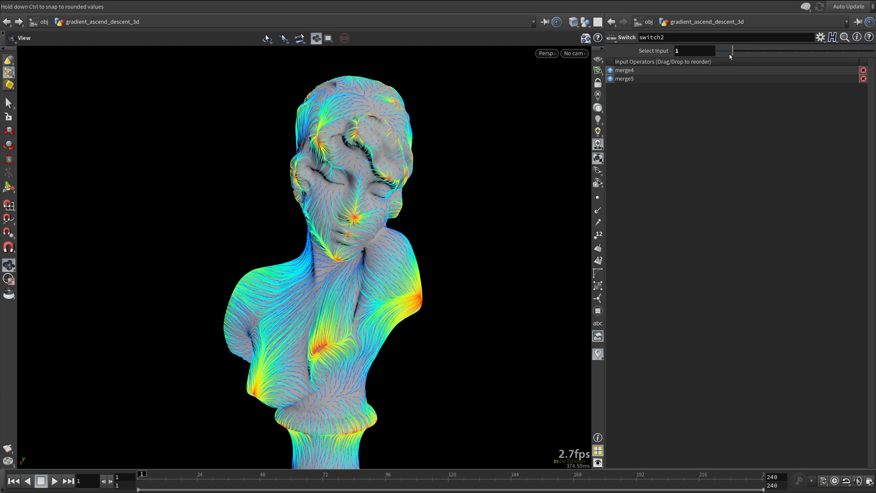
# - Merge convert3, convert4 and peak3 into a new merge6 that feeds switch2 as its third input
pyautogui.press('n')
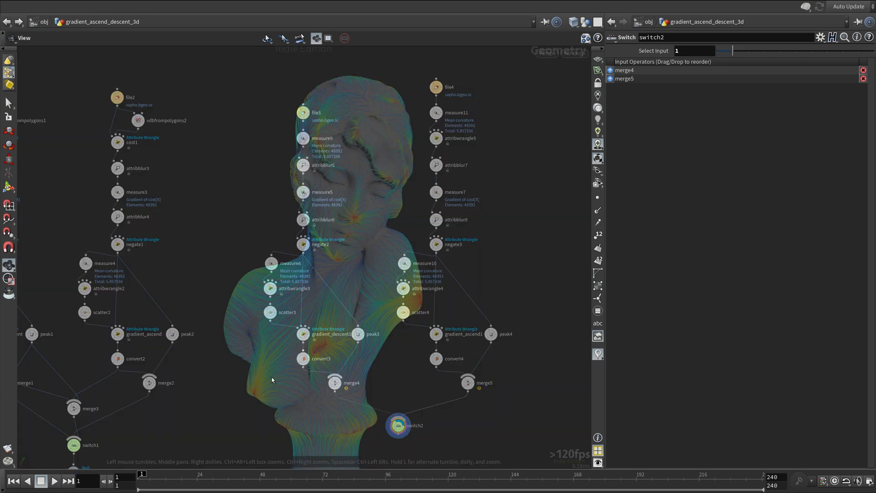
pyautogui.moveTo(267, 397); pyautogui.dragTo(303, 288, button='middle')
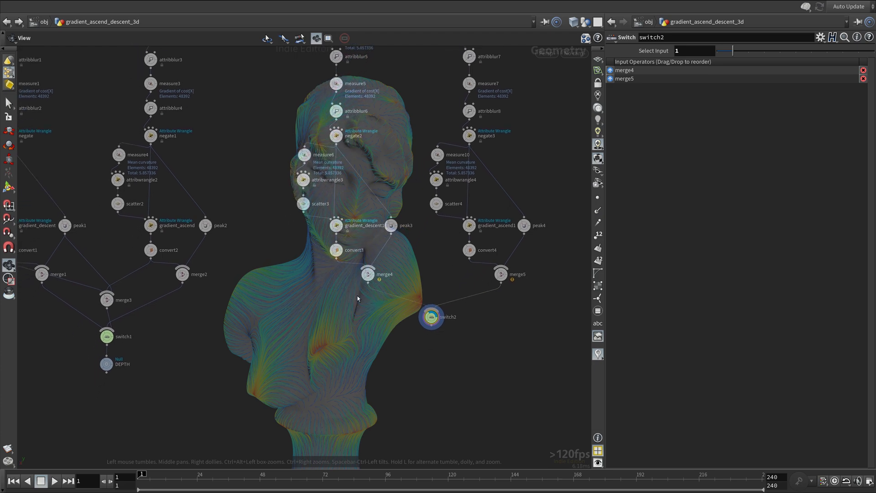
pyautogui.click(336, 250)
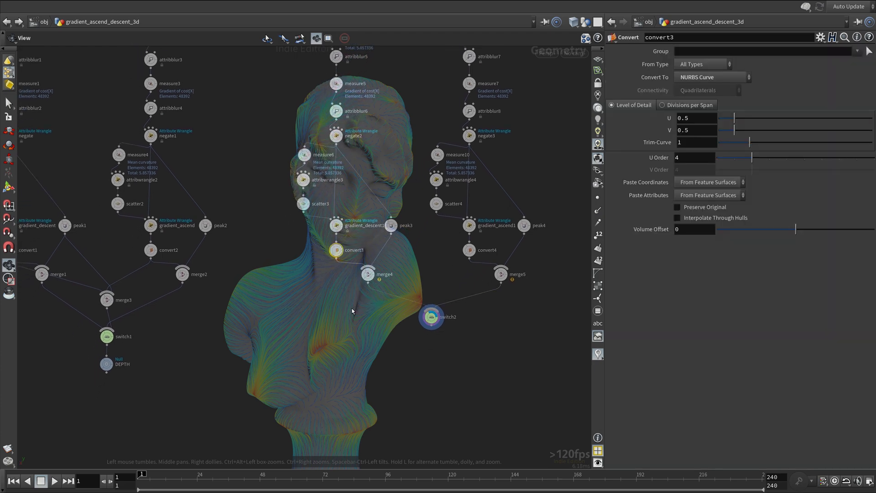
pyautogui.press('Tab')
pyautogui.write('merge')
pyautogui.press('Return')
pyautogui.click(469, 256)
pyautogui.click(350, 300)
pyautogui.click(351, 299)
pyautogui.moveTo(351, 308); pyautogui.dragTo(432, 278)
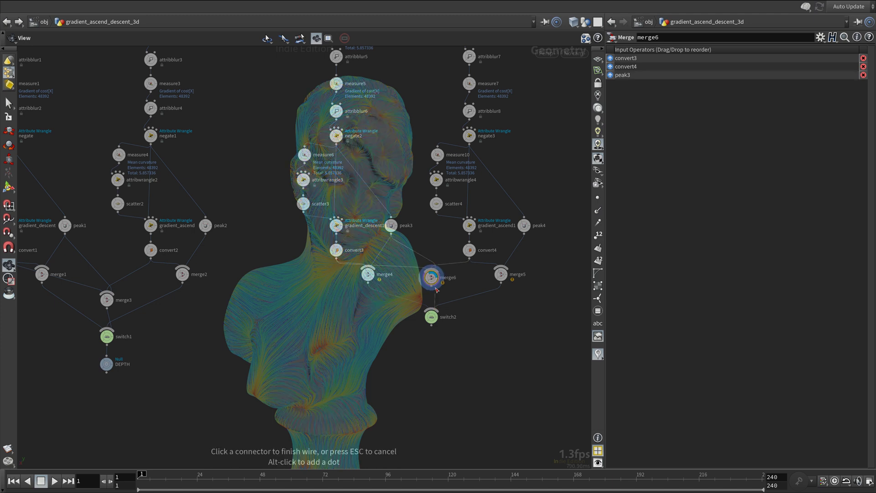
pyautogui.press('Escape')
# - Add a null below switch2 and rename it CURVATURE
pyautogui.click(432, 322)
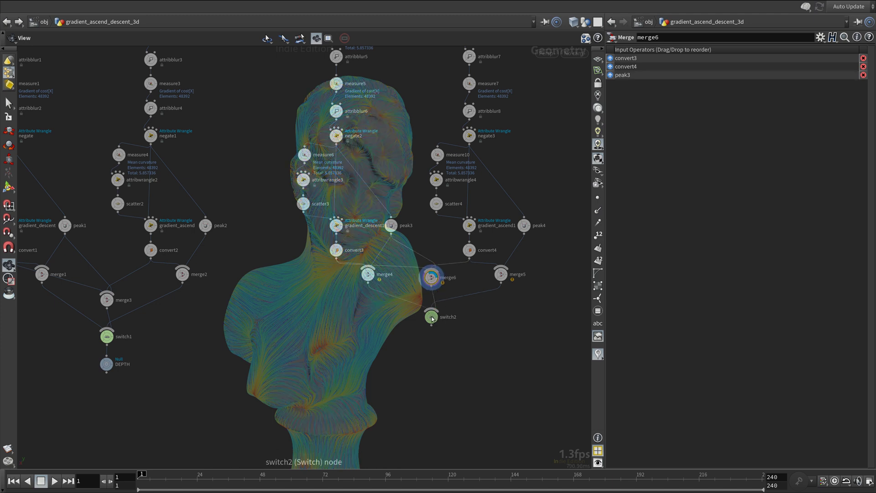
pyautogui.press('Tab')
pyautogui.write('null')
pyautogui.press('Return')
pyautogui.click(431, 347)
pyautogui.doubleClick(446, 346)
pyautogui.write('CURVATURE')
pyautogui.press('Return')
# - Set switch2's Select Input to 2 to show merge6's flow lines on the bust
pyautogui.click(431, 317)
pyautogui.press('n')
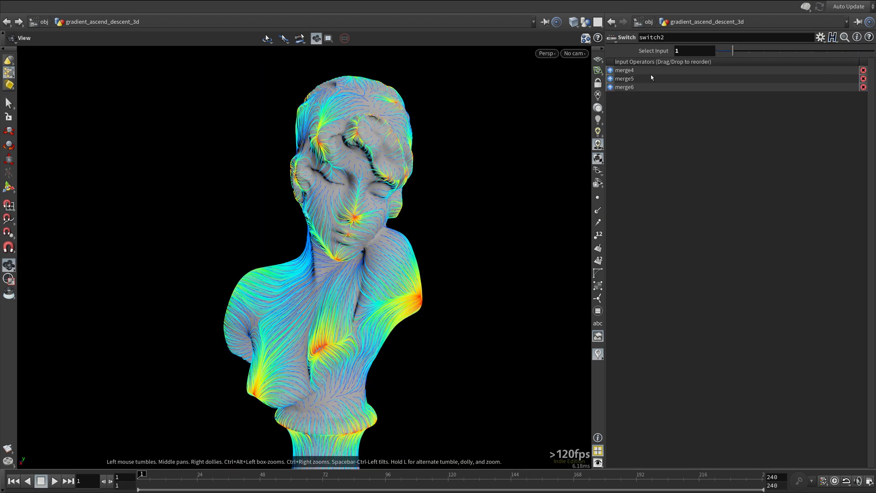
pyautogui.moveTo(736, 55); pyautogui.dragTo(747, 55)
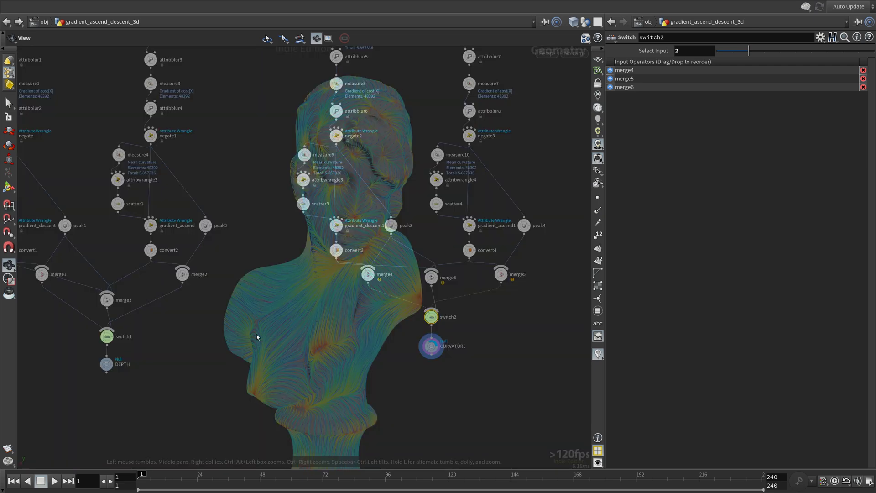
pyautogui.click(107, 365)
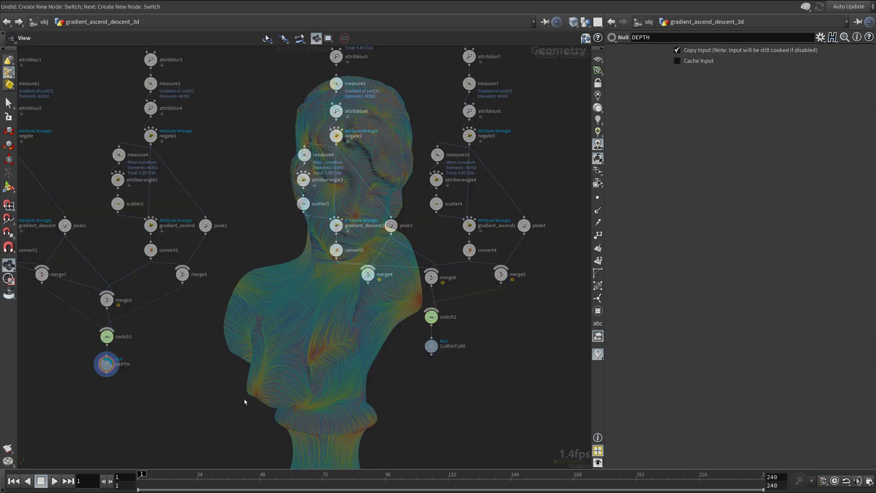
# - Add switch3 after the DEPTH null, wire in CURVATURE, and set Select Input to 1
pyautogui.hotkey('ctrl', 'y')
pyautogui.click(269, 413)
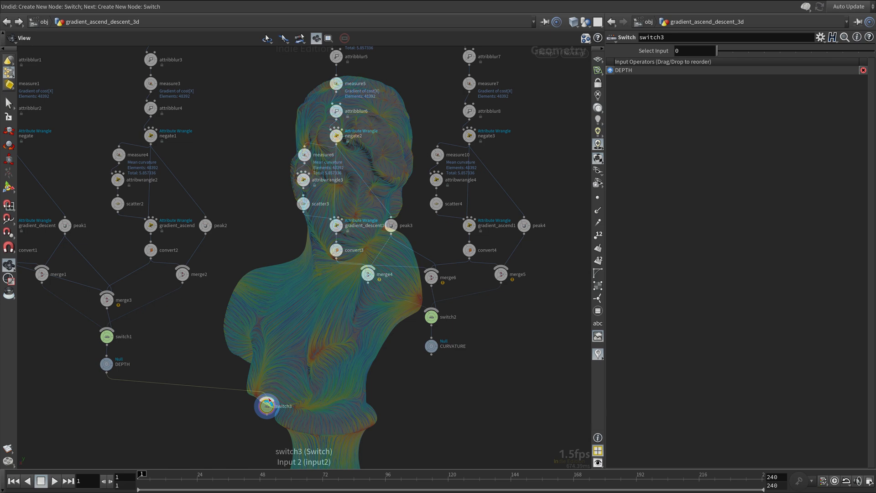
pyautogui.click(439, 357)
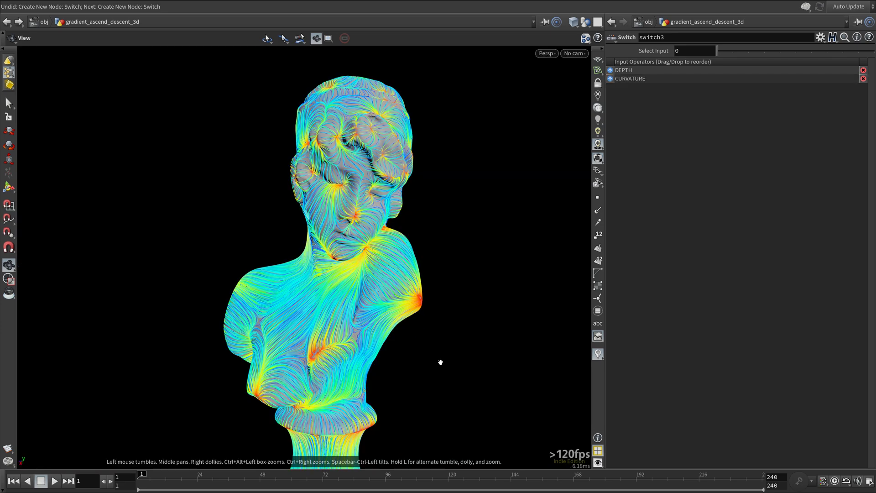
pyautogui.click(731, 53)
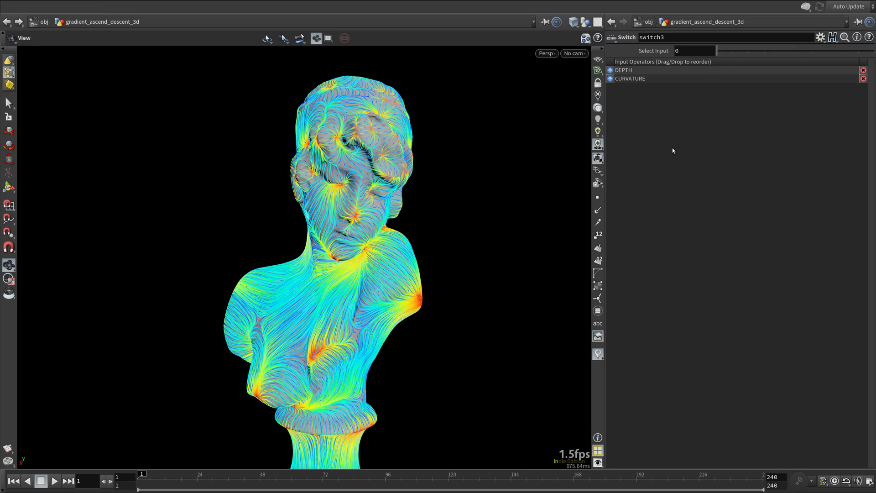
pyautogui.click(733, 56)
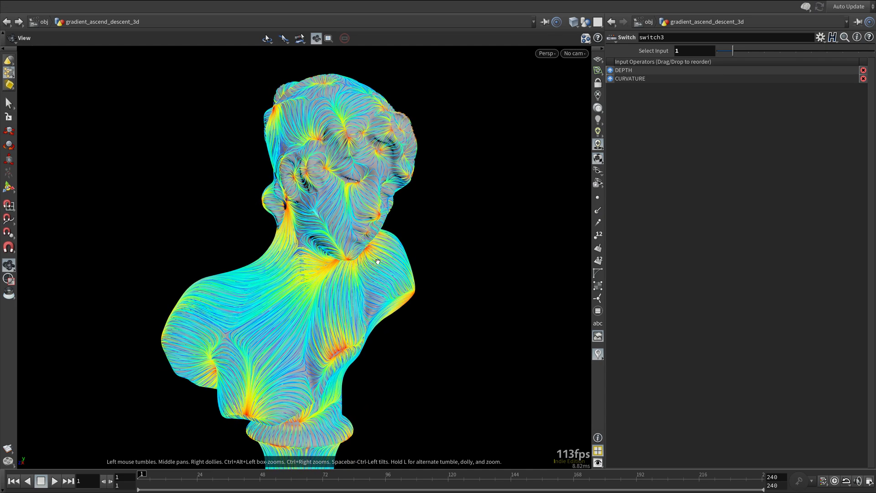
# - Set attribblur8's Blurring Iterations to 10, trying 15 before settling back on 10
pyautogui.press('n')
pyautogui.moveTo(381, 263); pyautogui.dragTo(386, 319, button='middle')
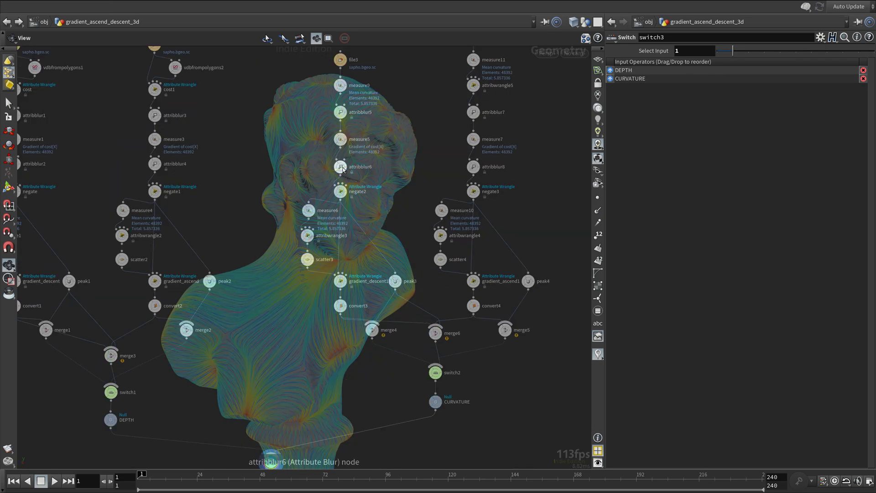
pyautogui.click(341, 167)
pyautogui.click(474, 167)
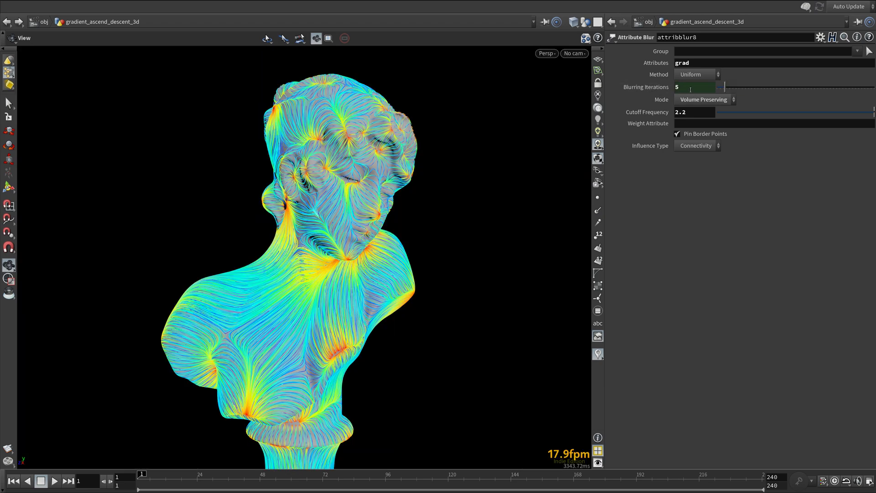
pyautogui.doubleClick(691, 88)
pyautogui.write('10')
pyautogui.press('Return')
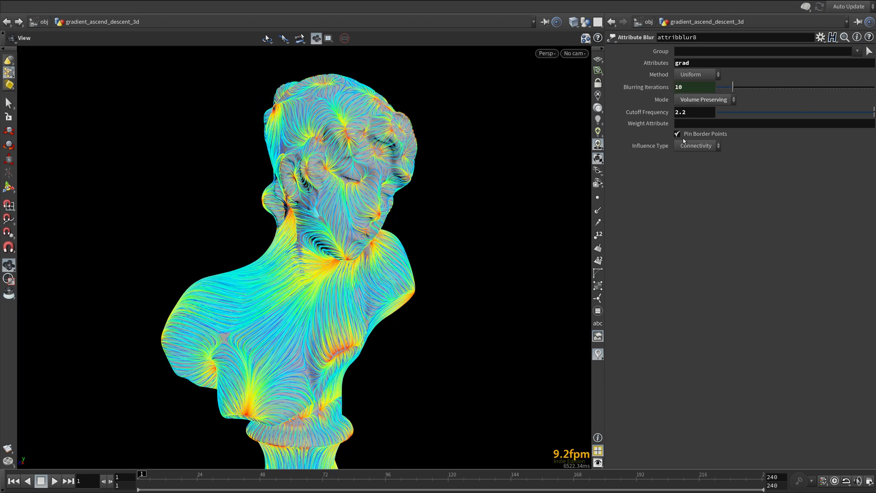
pyautogui.doubleClick(693, 89)
pyautogui.write('15')
pyautogui.press('Return')
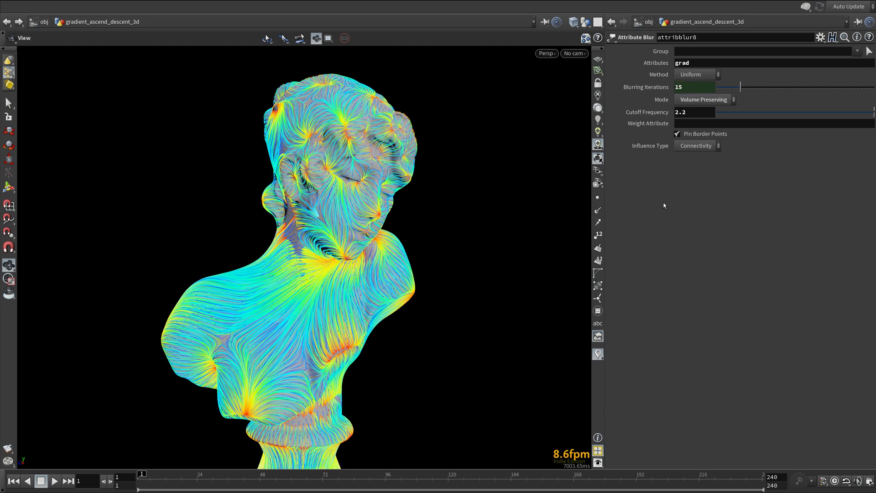
pyautogui.doubleClick(678, 90)
pyautogui.write('10')
pyautogui.press('Return')
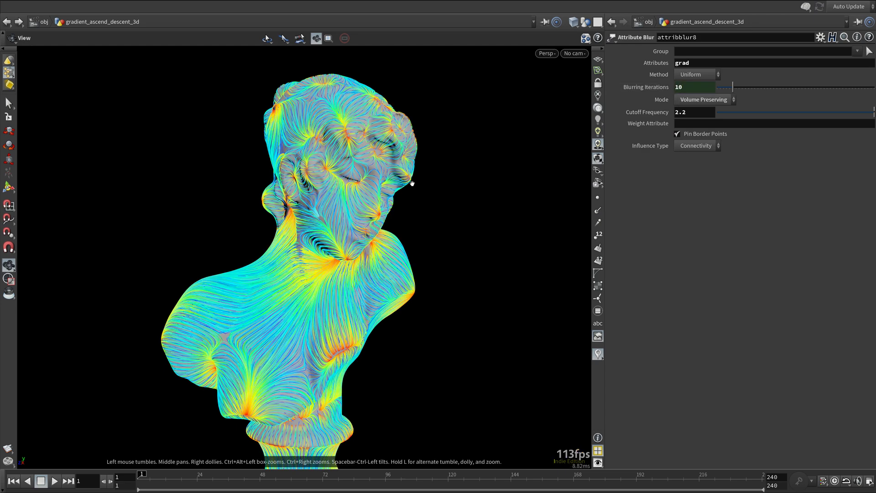
# - Orbit and frame the bust to inspect the smoother curvature flow lines
pyautogui.moveTo(341, 232); pyautogui.dragTo(300, 231)
pyautogui.moveTo(382, 228)
pyautogui.mouseDown()
pyautogui.moveTo(356, 228)
pyautogui.moveTo(394, 225)
pyautogui.mouseUp()
pyautogui.press('f')
pyautogui.moveTo(498, 247); pyautogui.dragTo(412, 219)
pyautogui.scroll(10, 413, 219)
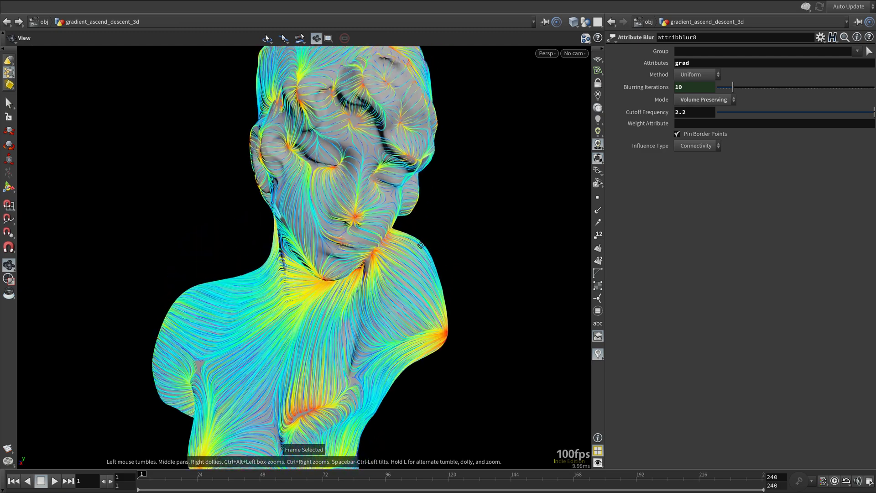
pyautogui.scroll(-5, 368, 202)
pyautogui.moveTo(368, 202); pyautogui.dragTo(377, 245)
# - Delete file4 and point file3 at angel.bgeo.sc, framing the angel statue
pyautogui.press('n')
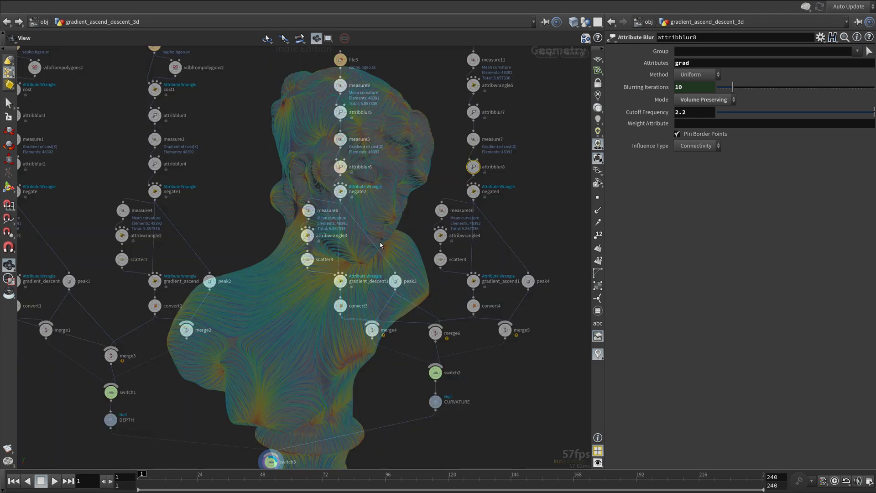
pyautogui.moveTo(400, 208); pyautogui.dragTo(423, 254, button='middle')
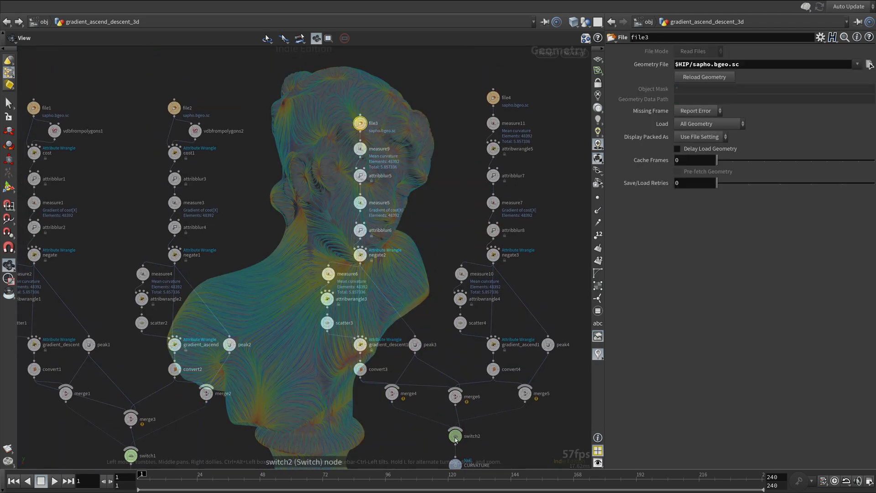
pyautogui.click(493, 97)
pyautogui.press('Delete')
pyautogui.moveTo(360, 123); pyautogui.dragTo(427, 89)
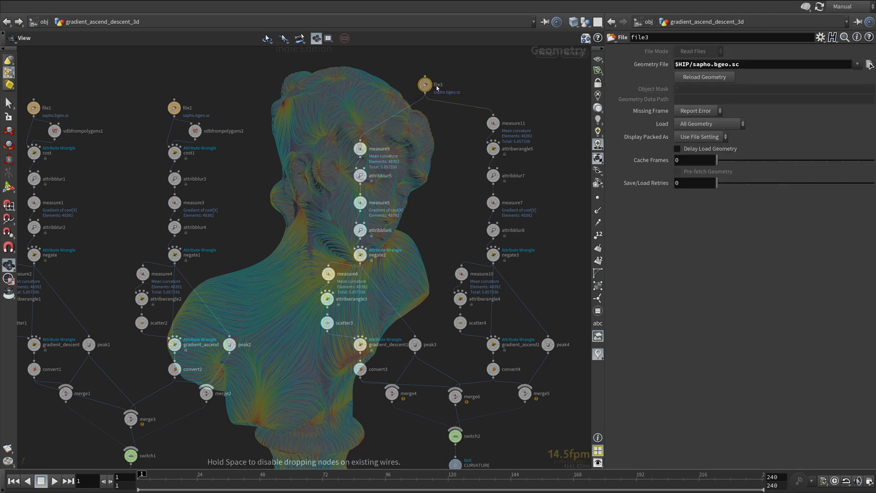
pyautogui.tripleClick(761, 67)
pyautogui.write('N:/RDX/Geometry/angel.bgeo.sc')
pyautogui.press('Return')
pyautogui.press('n')
pyautogui.press('f')
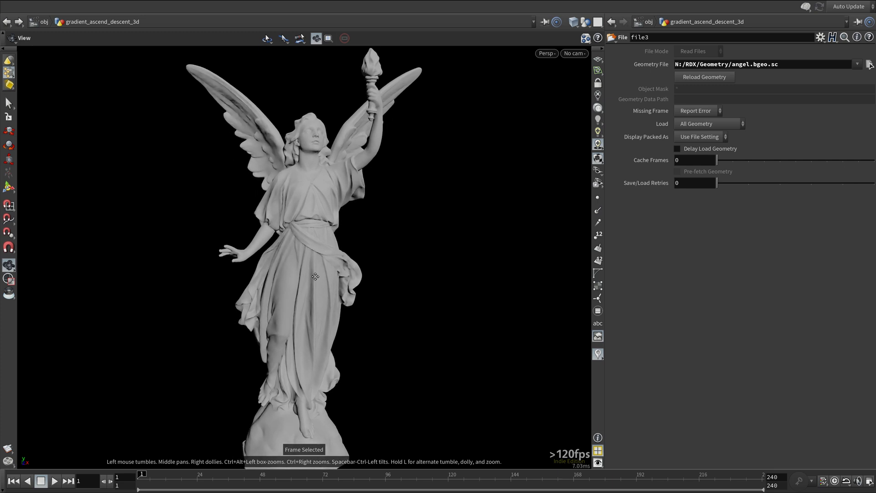
# - Preview measure9's mean curvature on the angel statue
pyautogui.press('n')
pyautogui.click(360, 175)
pyautogui.click(360, 149)
pyautogui.press('n')
pyautogui.press('Return')
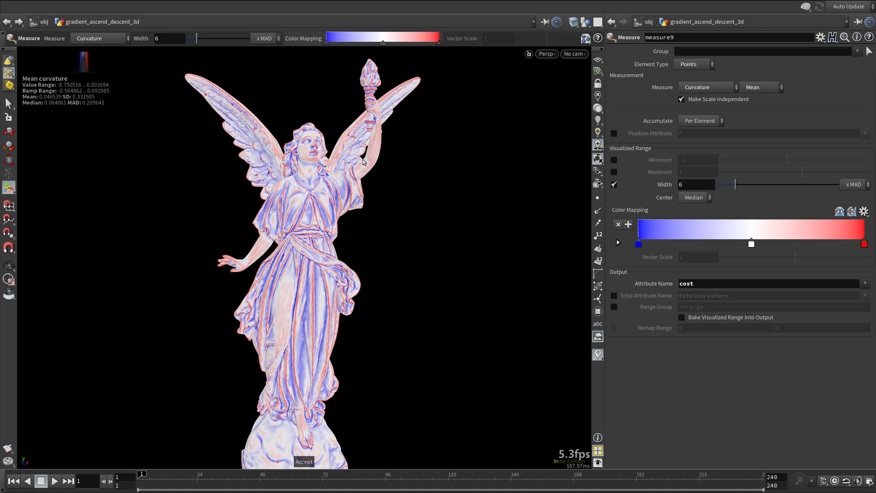
pyautogui.press('Escape')
# - Step through the blur, gradient, negate2, scatter3 and gradient_descent1 nodes, then display merge4
pyautogui.press('n')
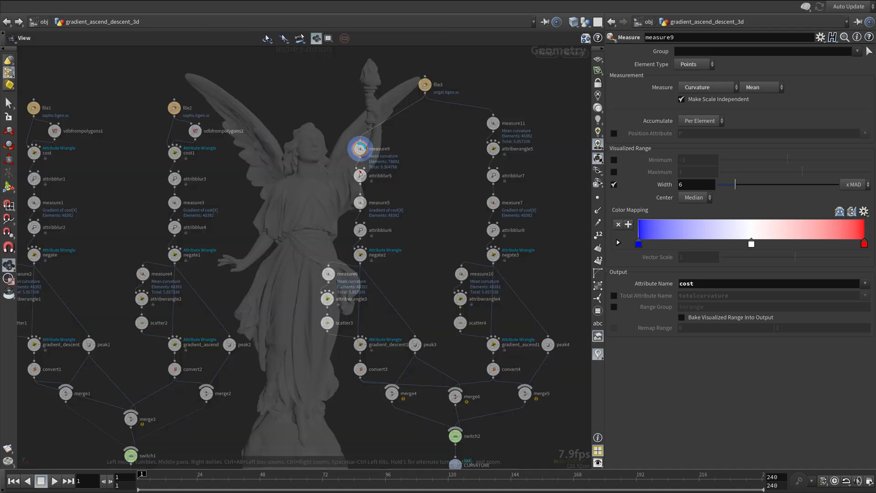
pyautogui.click(360, 178)
pyautogui.click(360, 203)
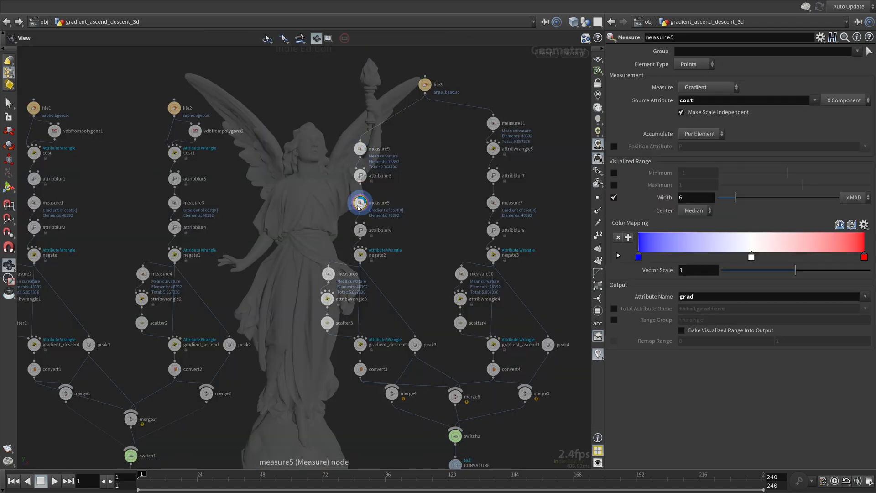
pyautogui.click(360, 230)
pyautogui.click(360, 254)
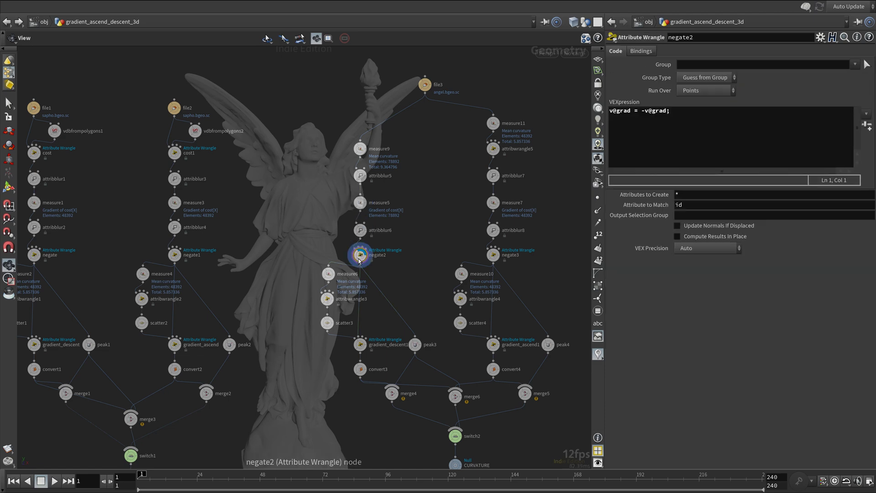
pyautogui.click(326, 323)
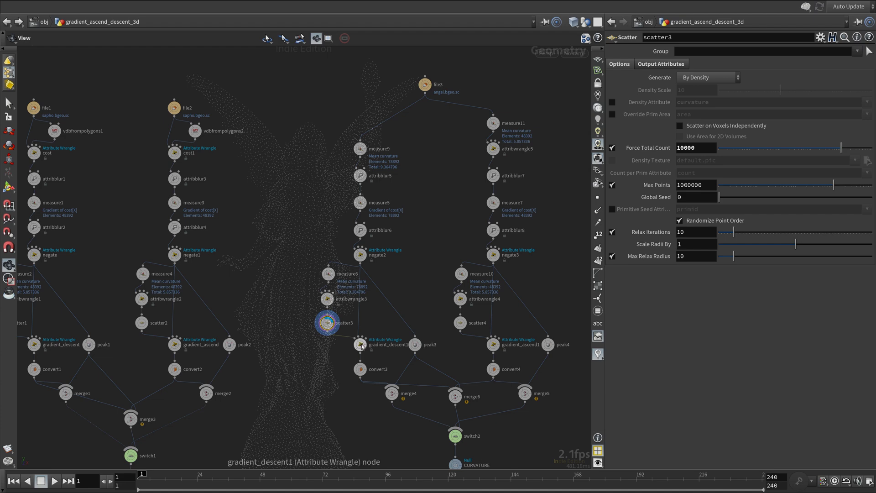
pyautogui.click(360, 345)
pyautogui.click(392, 394)
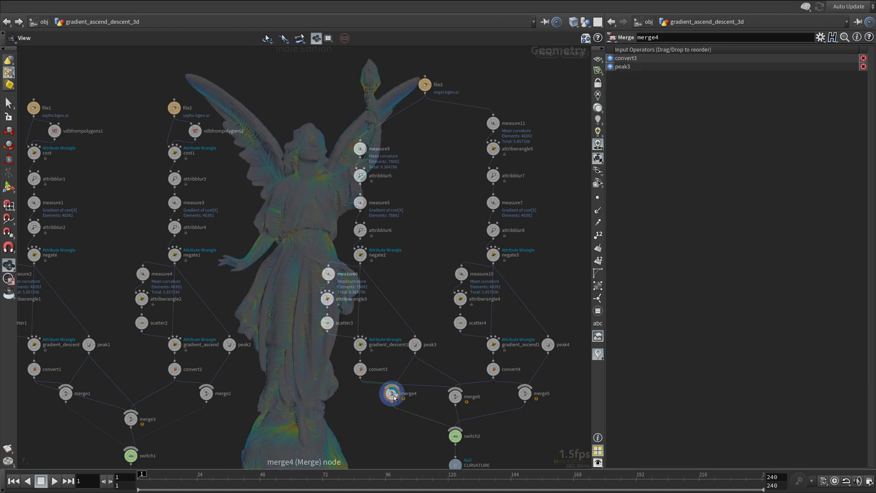
# - Display merge5's gradient-ascent flow lines on the angel and orbit round to its side
pyautogui.press('n')
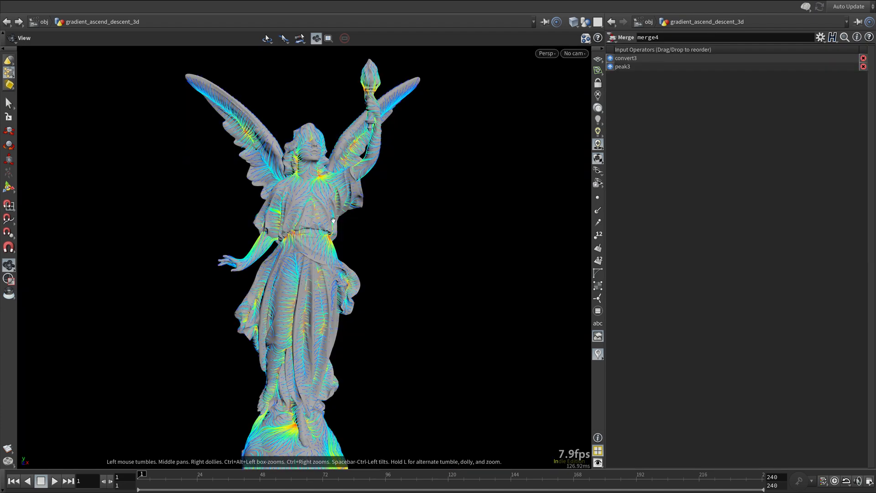
pyautogui.moveTo(295, 237); pyautogui.dragTo(371, 300)
pyautogui.press('n')
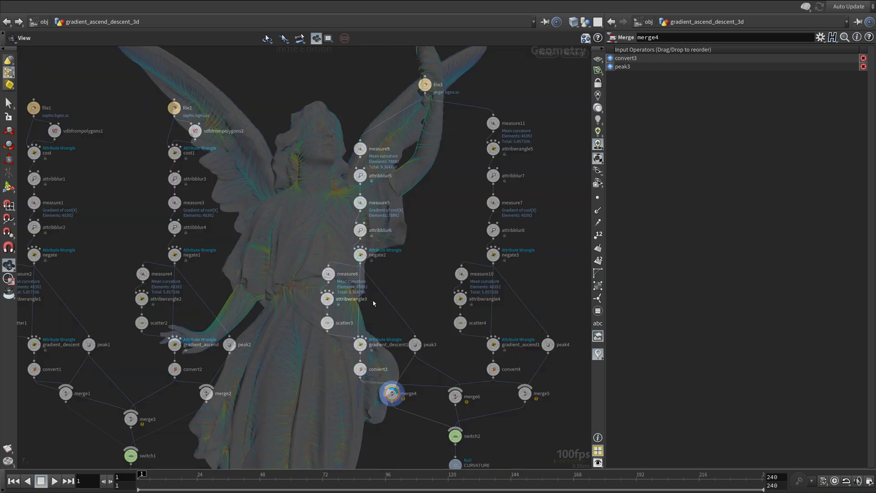
pyautogui.moveTo(417, 309); pyautogui.dragTo(395, 269, button='middle')
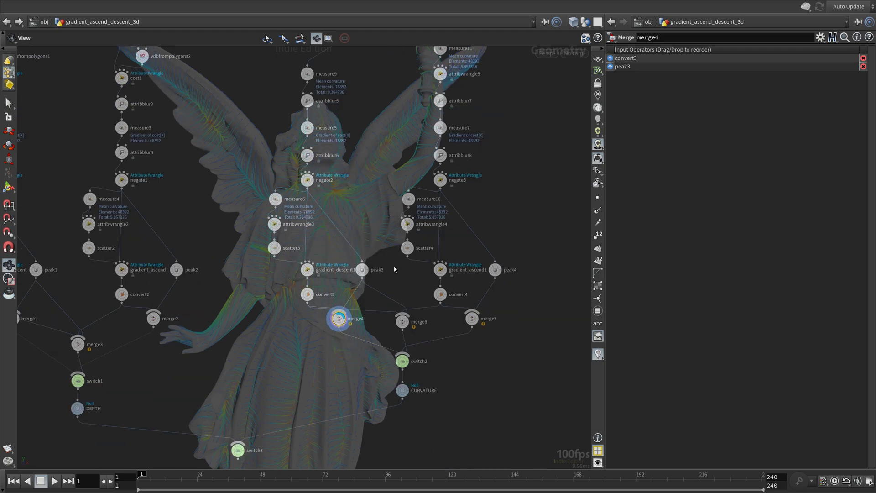
pyautogui.click(471, 319)
pyautogui.press('n')
pyautogui.moveTo(369, 241); pyautogui.dragTo(338, 281)
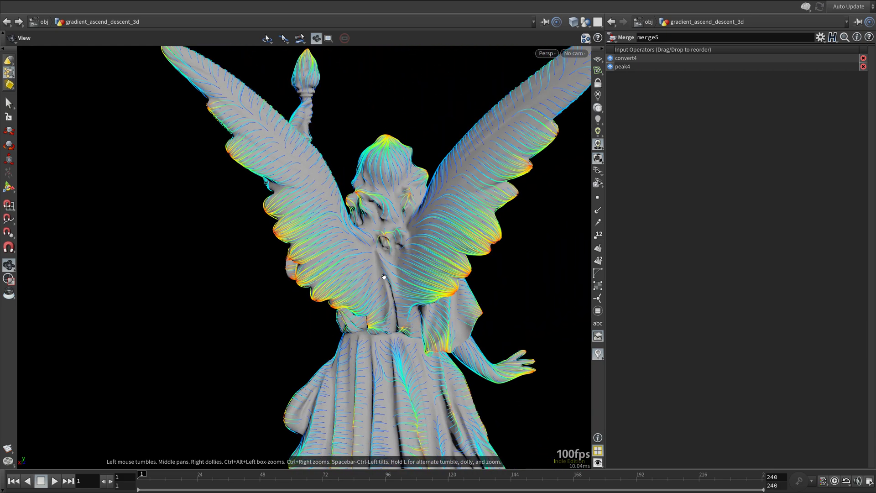
# - Display the CURVATURE null, with switch2 showing merge6's lines, and orbit the angel to a side profile
pyautogui.press('n')
pyautogui.click(339, 319)
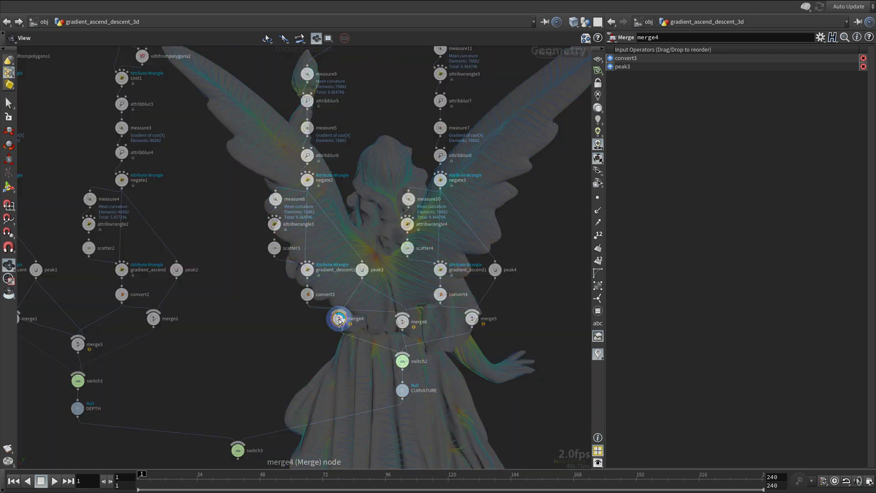
pyautogui.click(402, 392)
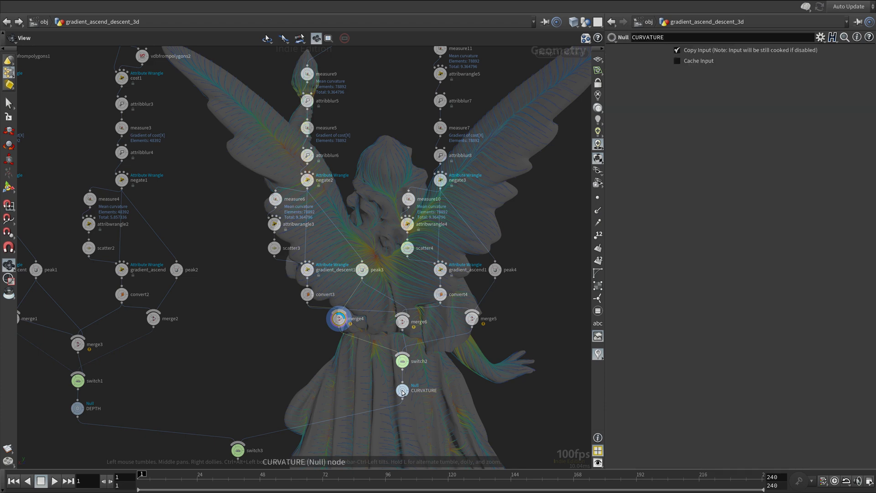
pyautogui.click(403, 361)
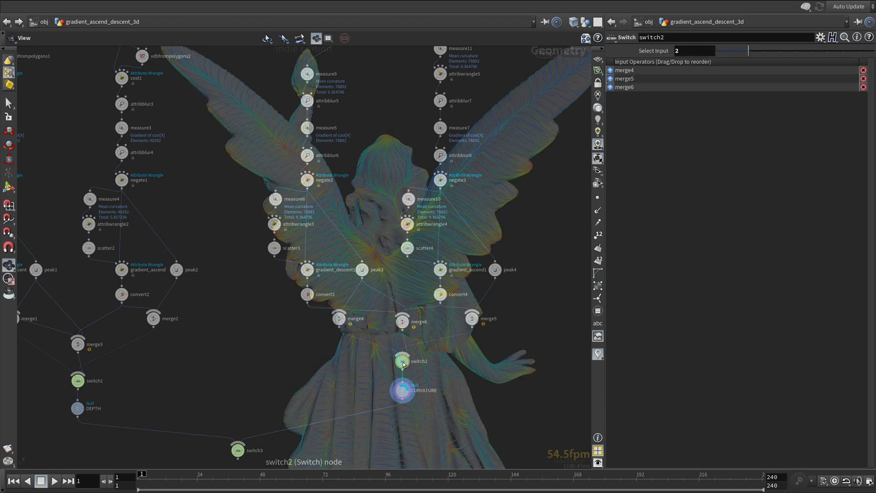
pyautogui.press('n')
pyautogui.moveTo(377, 279)
pyautogui.mouseDown()
pyautogui.moveTo(536, 302)
pyautogui.moveTo(456, 280)
pyautogui.moveTo(524, 272)
pyautogui.moveTo(457, 292)
pyautogui.moveTo(377, 300)
pyautogui.moveTo(366, 284)
pyautogui.mouseUp()
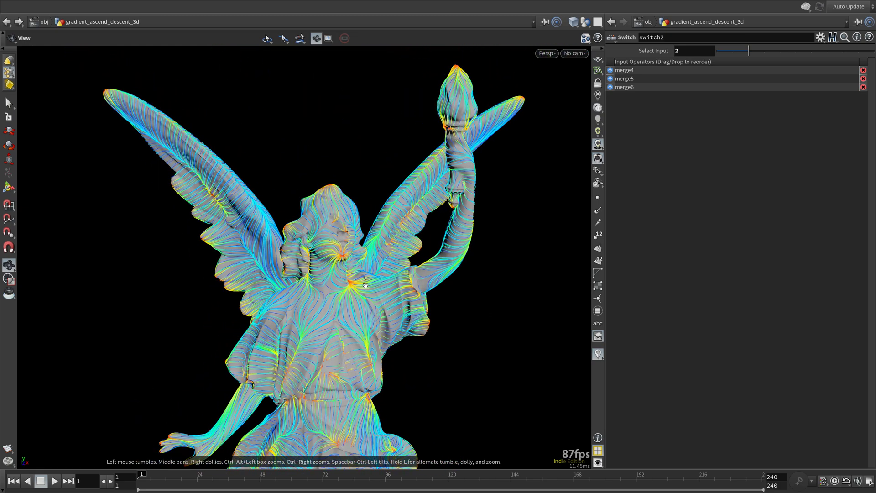
pyautogui.press('n')
pyautogui.scroll(5, 378, 163)
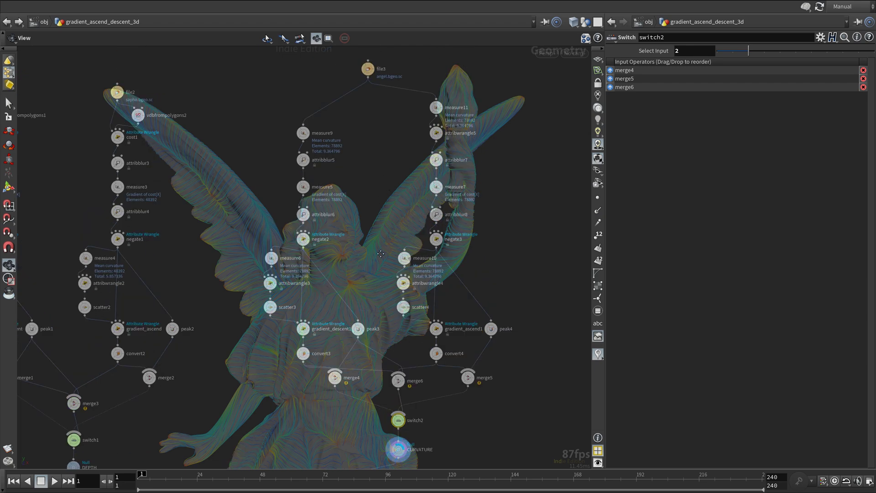
# - Set file3's Geometry File to N:/RDX/Geometry/bikini_girl.bgeo.sc and check negate2 and gradient_descent1
pyautogui.click(360, 130)
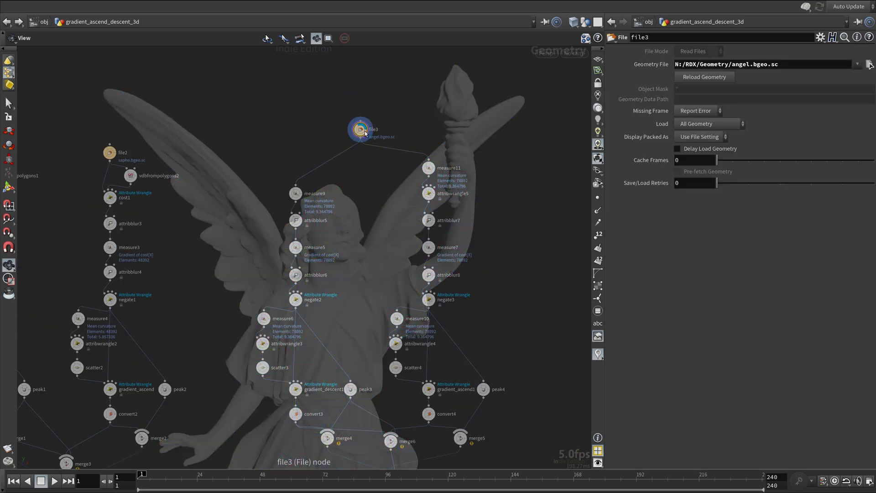
pyautogui.click(775, 69)
pyautogui.hotkey('ctrl', 'a')
pyautogui.write('N:/RDX/Geometry/bikini_girl.bgeo.sc')
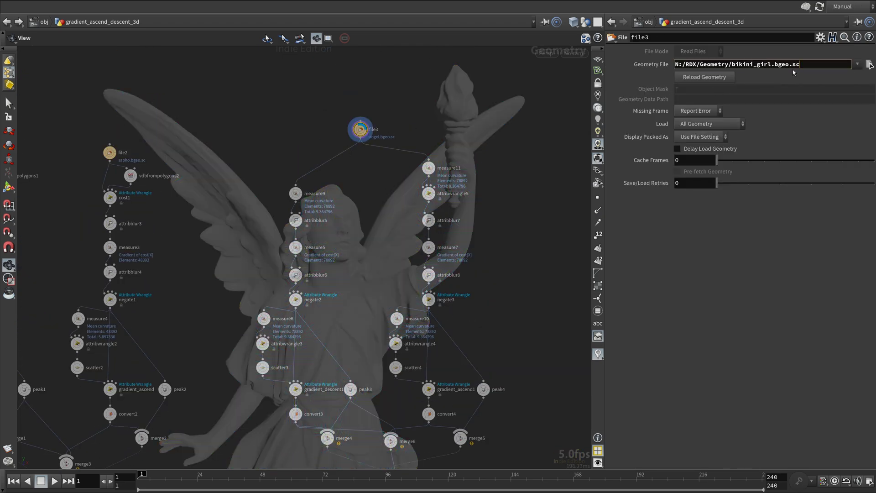
pyautogui.press('Return')
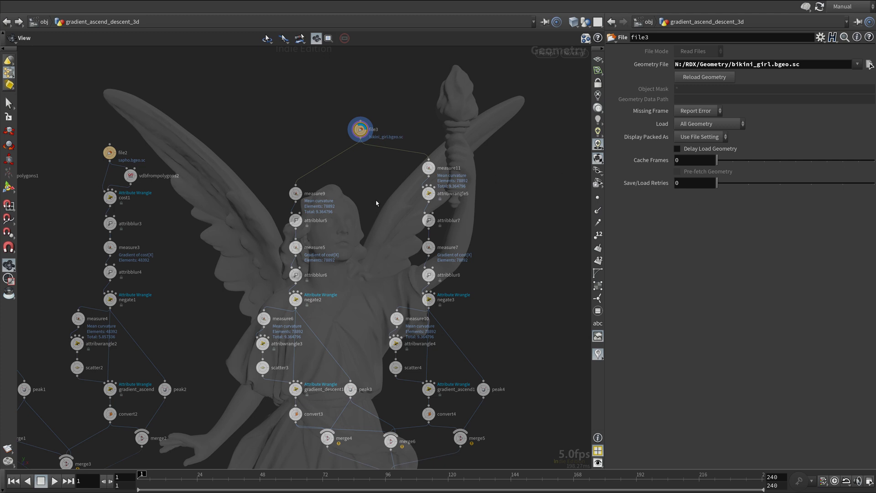
pyautogui.click(296, 300)
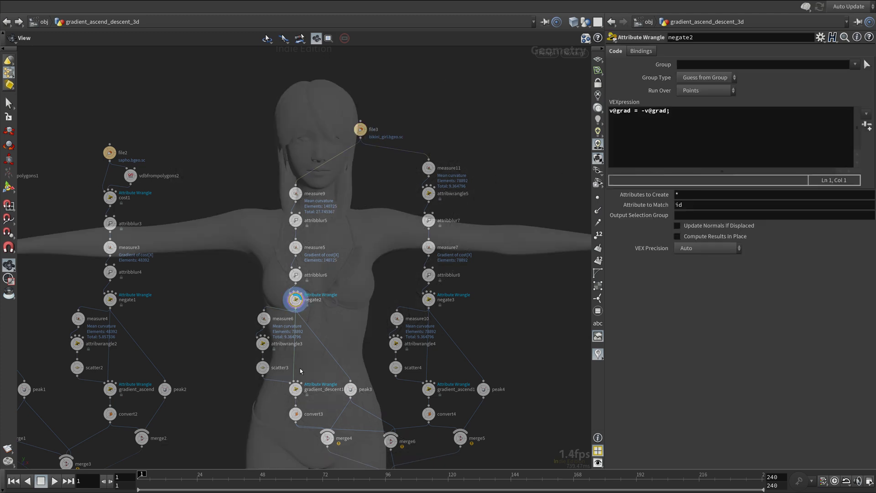
pyautogui.click(296, 389)
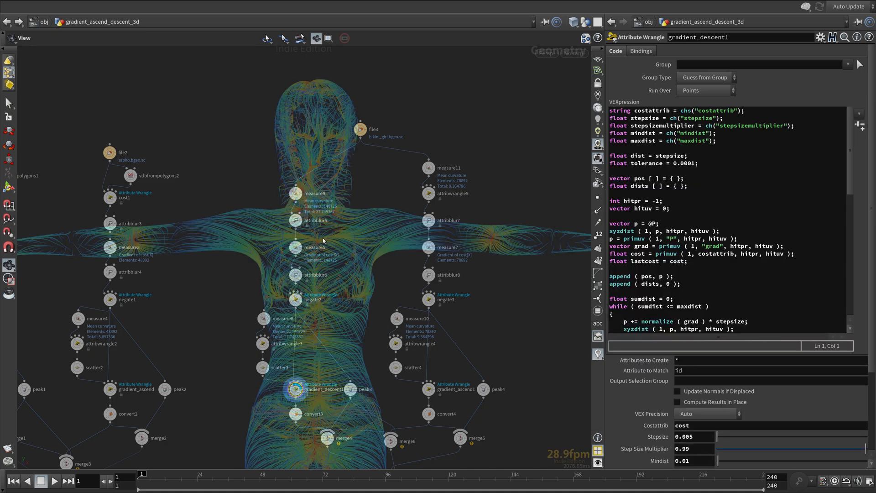
# - Orbit and frame the female figure, then display merge4's descent flow lines on it
pyautogui.press('n')
pyautogui.moveTo(327, 247); pyautogui.dragTo(294, 257, button='right')
pyautogui.moveTo(442, 254); pyautogui.dragTo(98, 248)
pyautogui.moveTo(98, 248); pyautogui.dragTo(323, 258, button='right')
pyautogui.press('f')
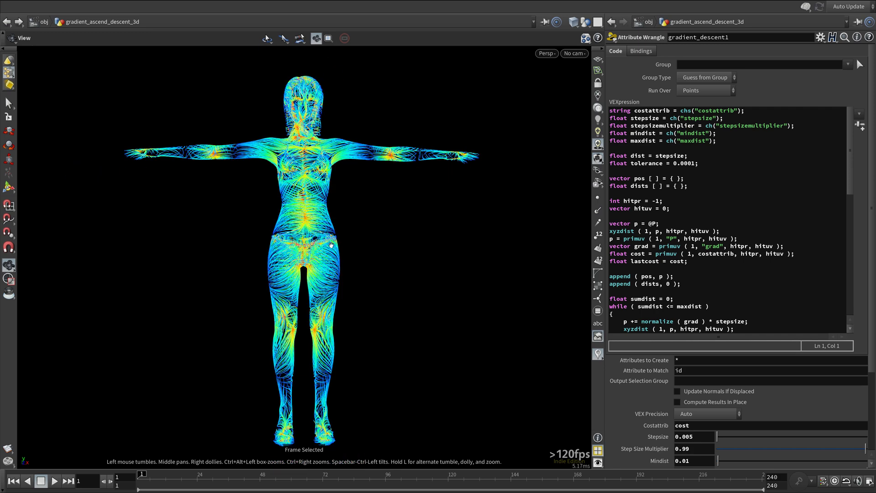
pyautogui.press('n')
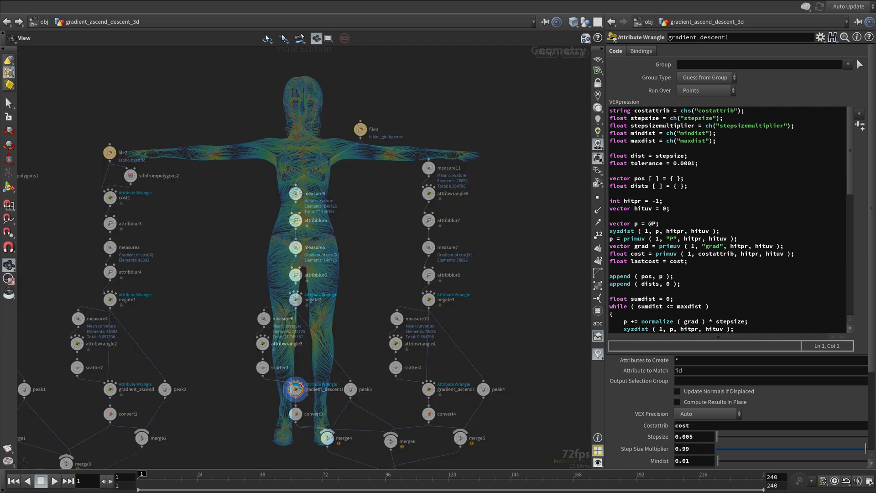
pyautogui.click(296, 415)
pyautogui.click(327, 438)
# - Display merge5's gradient-ascent flow lines on the female figure
pyautogui.press('n')
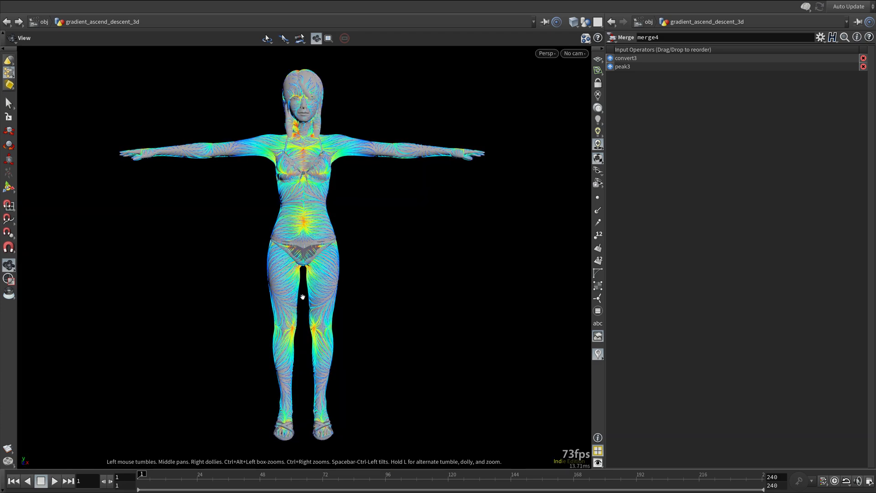
pyautogui.press('n')
pyautogui.click(464, 443)
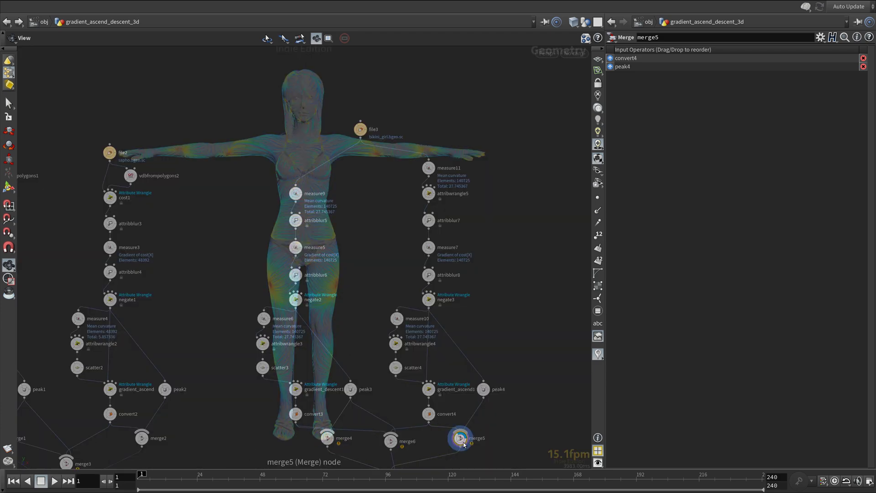
pyautogui.press('n')
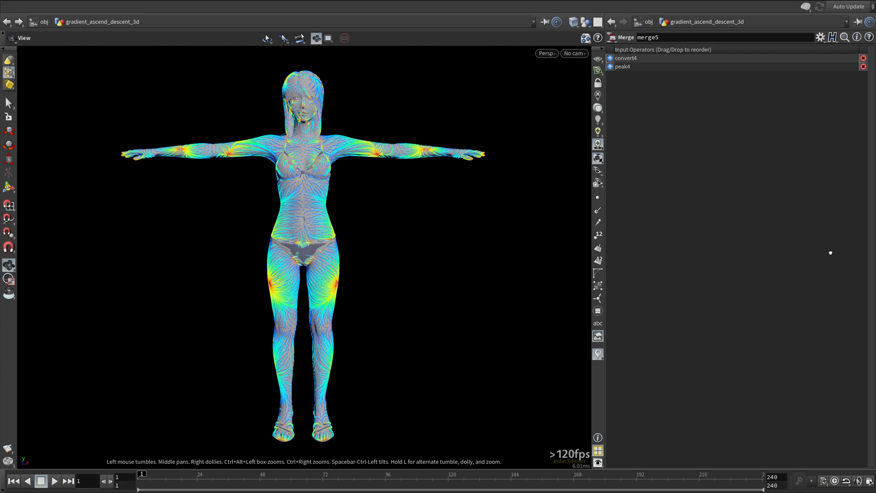
# - Move the display flag to the CURVATURE null
pyautogui.press('n')
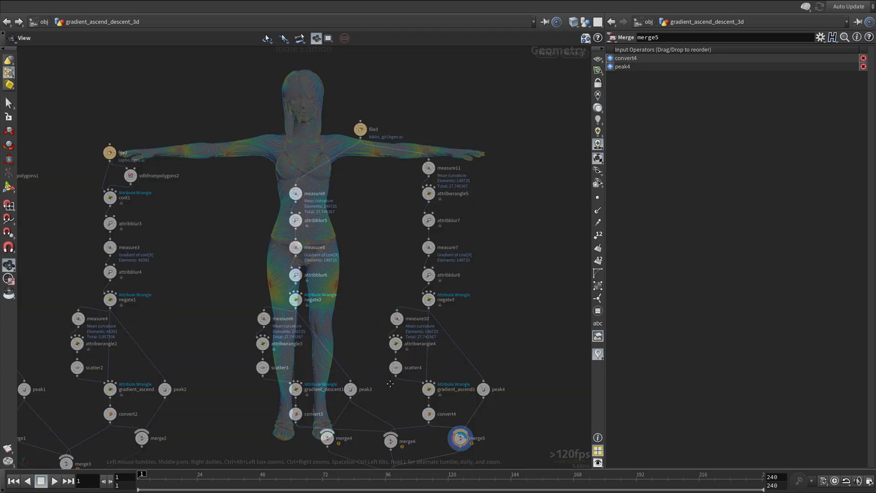
pyautogui.moveTo(389, 408); pyautogui.dragTo(409, 281, button='middle')
pyautogui.click(411, 386)
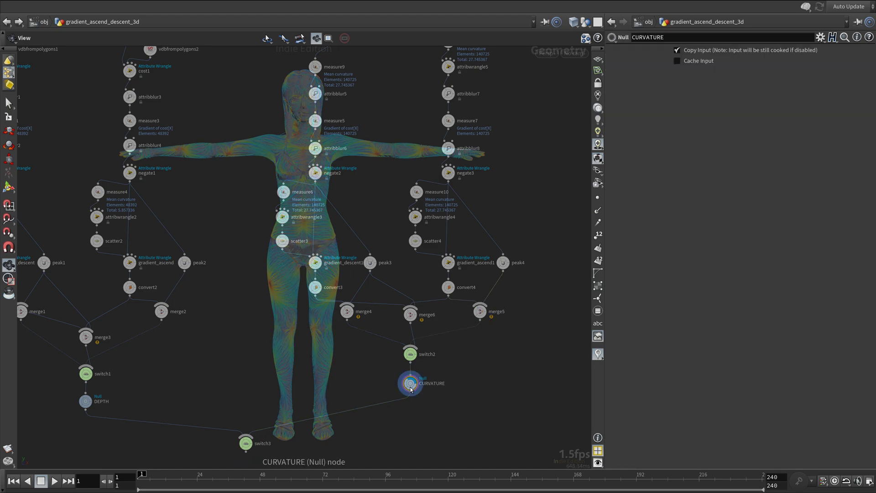
# - Hide the node network and orbit the female figure to view her back and front
pyautogui.press('n')
pyautogui.scroll(3, 382, 199)
pyautogui.moveTo(308, 244); pyautogui.dragTo(271, 287)
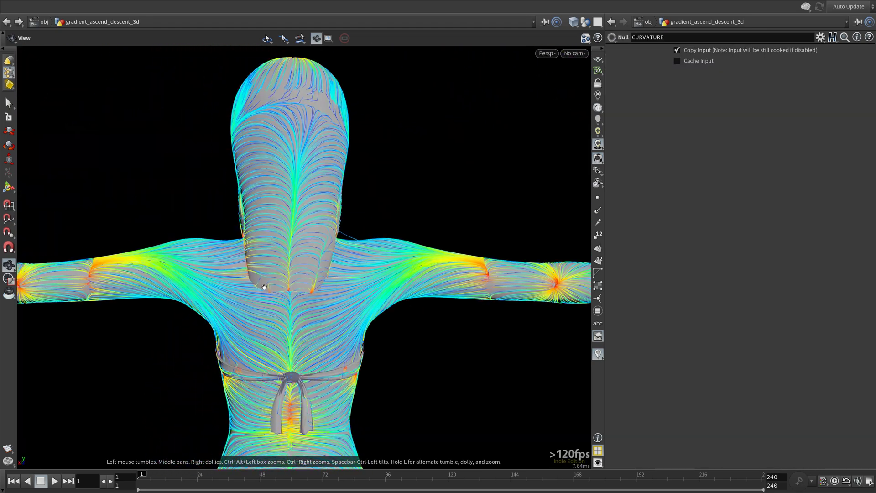
pyautogui.moveTo(323, 291); pyautogui.dragTo(262, 271)
# - Frame the figure, then zoom in on the curvature flow lines over the face and chest
pyautogui.press('f')
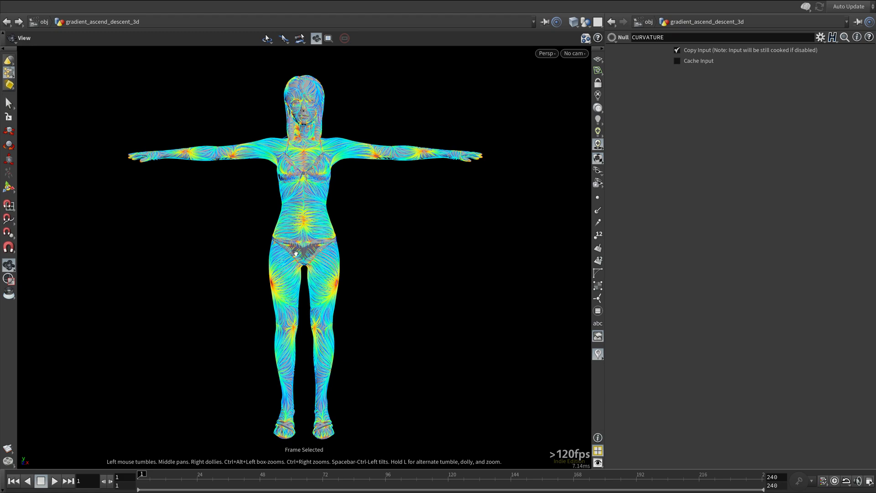
pyautogui.scroll(10, 329, 209)
pyautogui.moveTo(328, 209); pyautogui.dragTo(323, 270, button='middle')
pyautogui.scroll(-3, 322, 269)
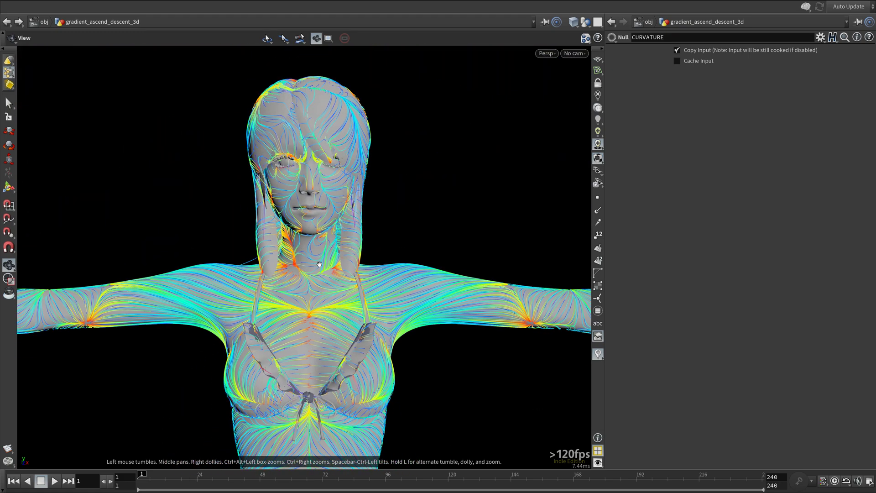